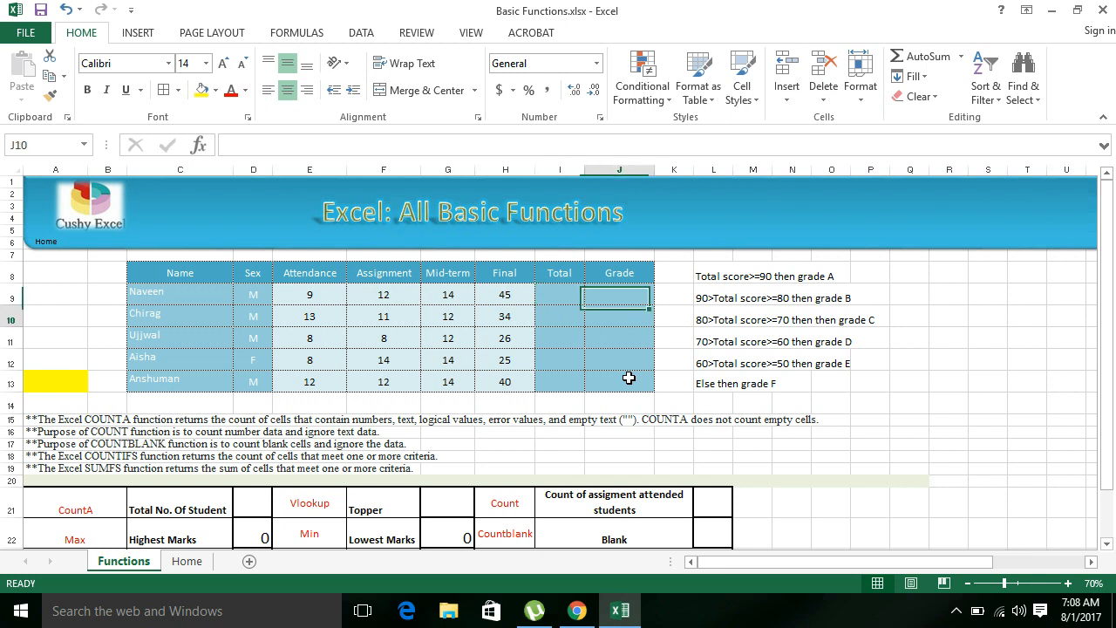
- Review the first student's Attendance, Assignment, Mid-term and Final marks in E9:H9 and the Total cell beside them
key(Left)
key(Left)
key(Left)
key(Left)
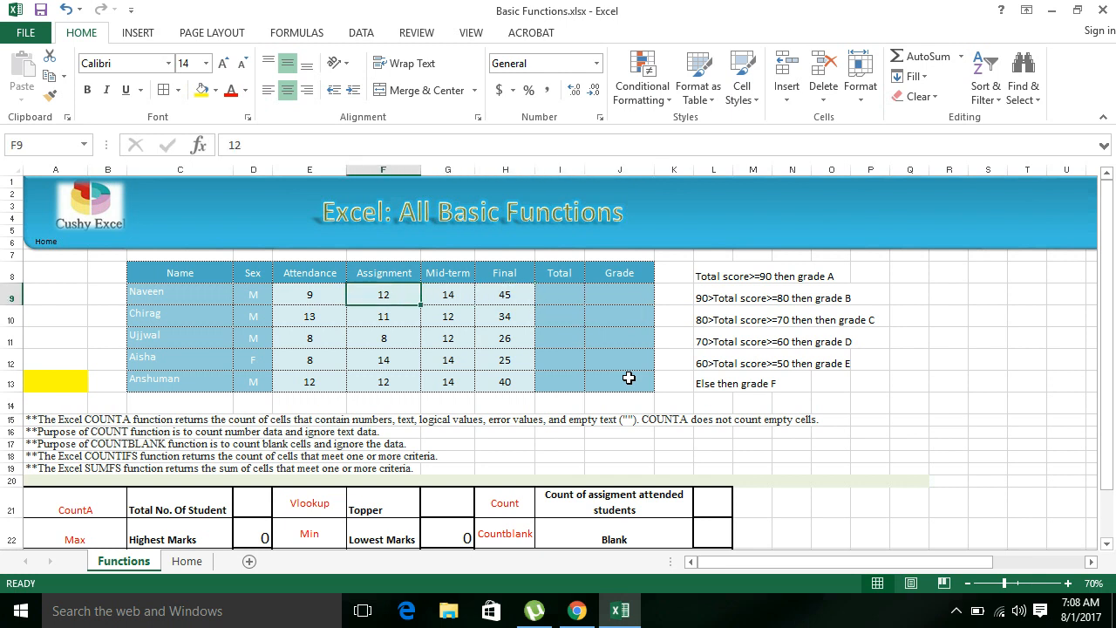
key(shift+Right)
key(shift+Right)
key(shift+Right)
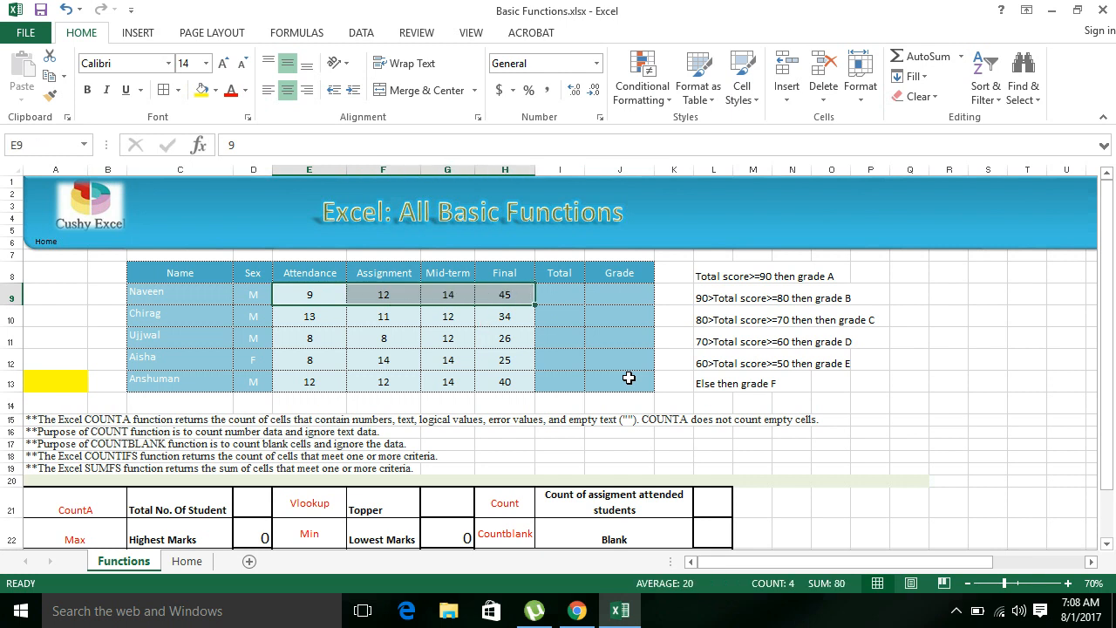
key(Right)
key(Right)
key(Right)
key(Right)
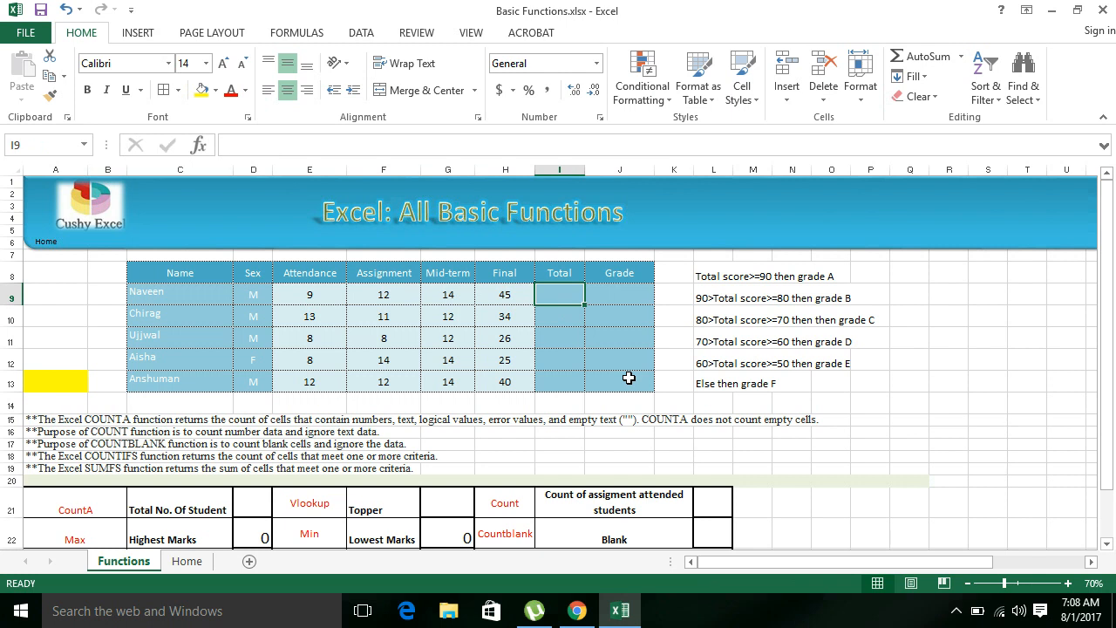
- Enter =SUM(E9:H9) in I9 to total the first student's marks
text(=)
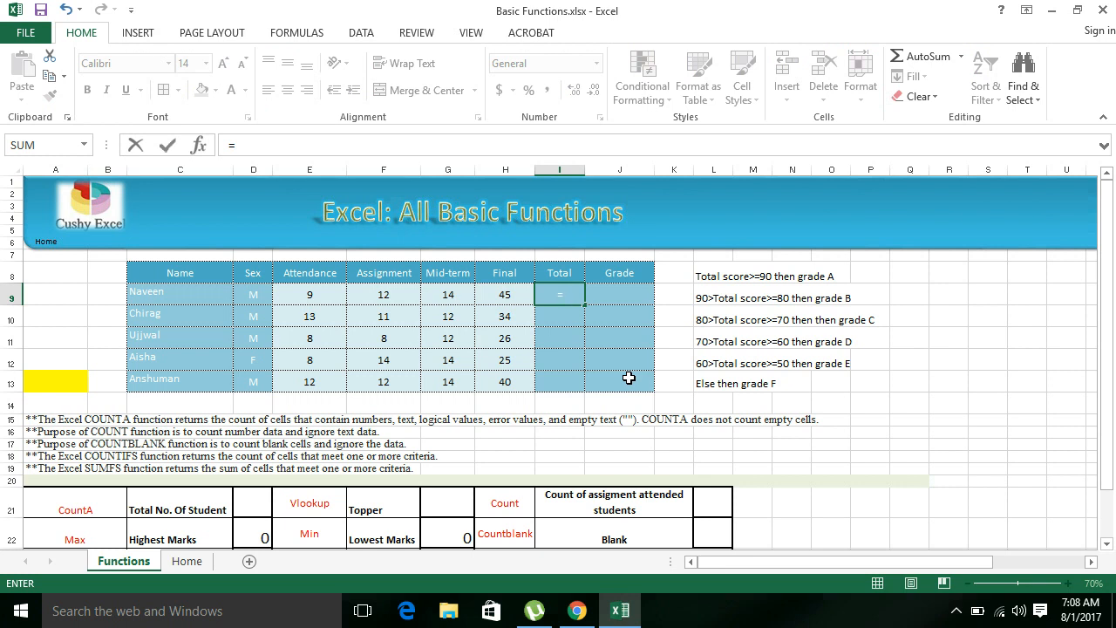
text(sum()
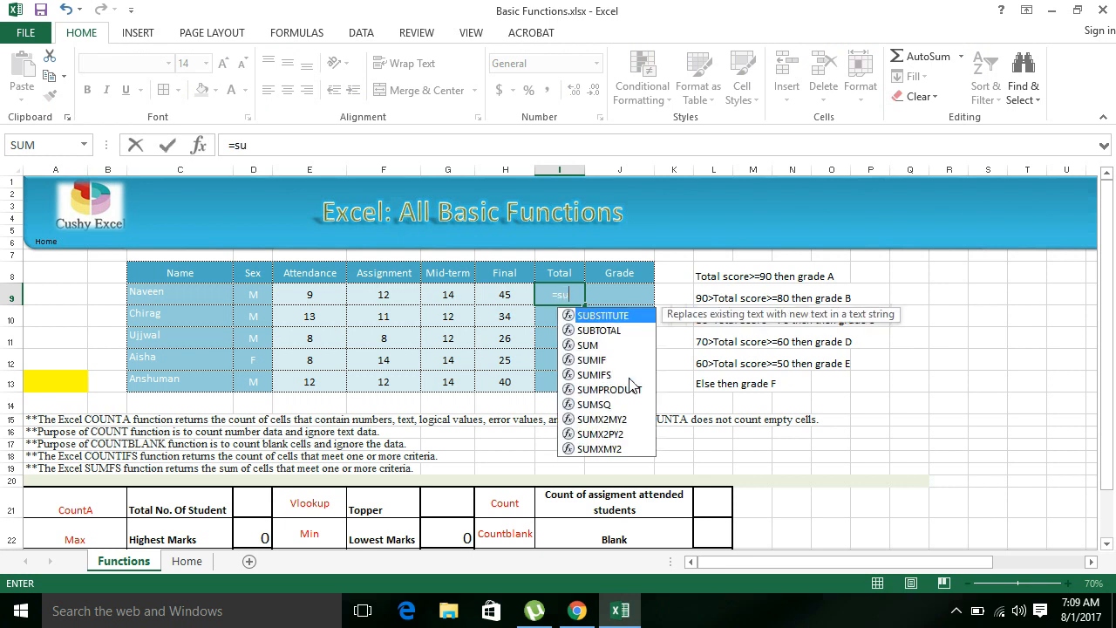
key(Left)
key(Left)
key(Left)
key(Left)
key(Left)
key(Right)
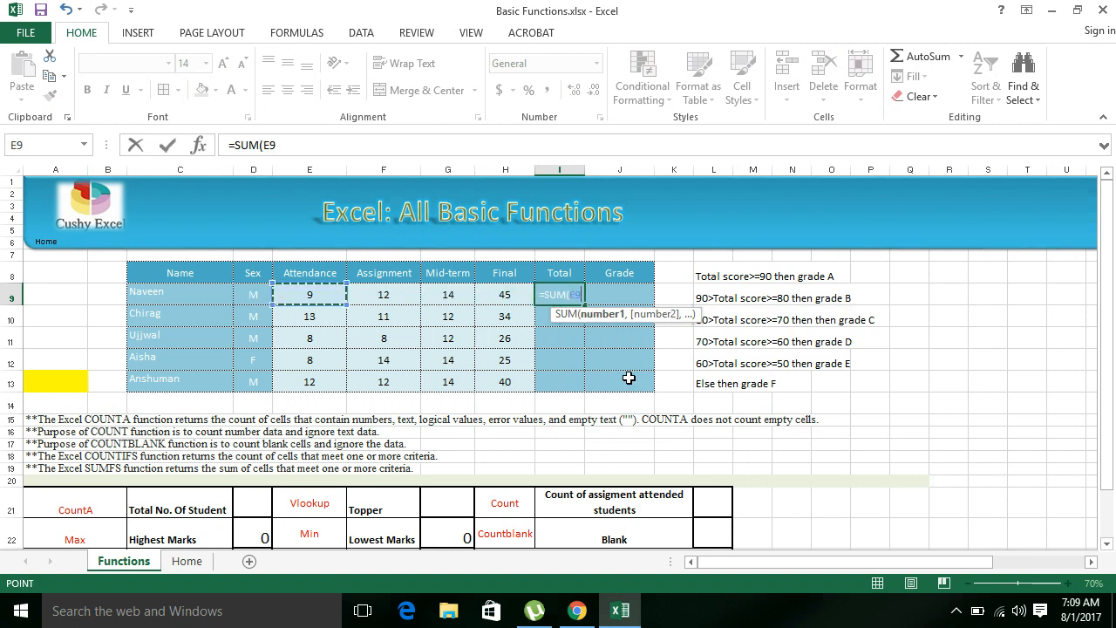
key(shift+Right)
key(shift+Right)
key(shift+Right)
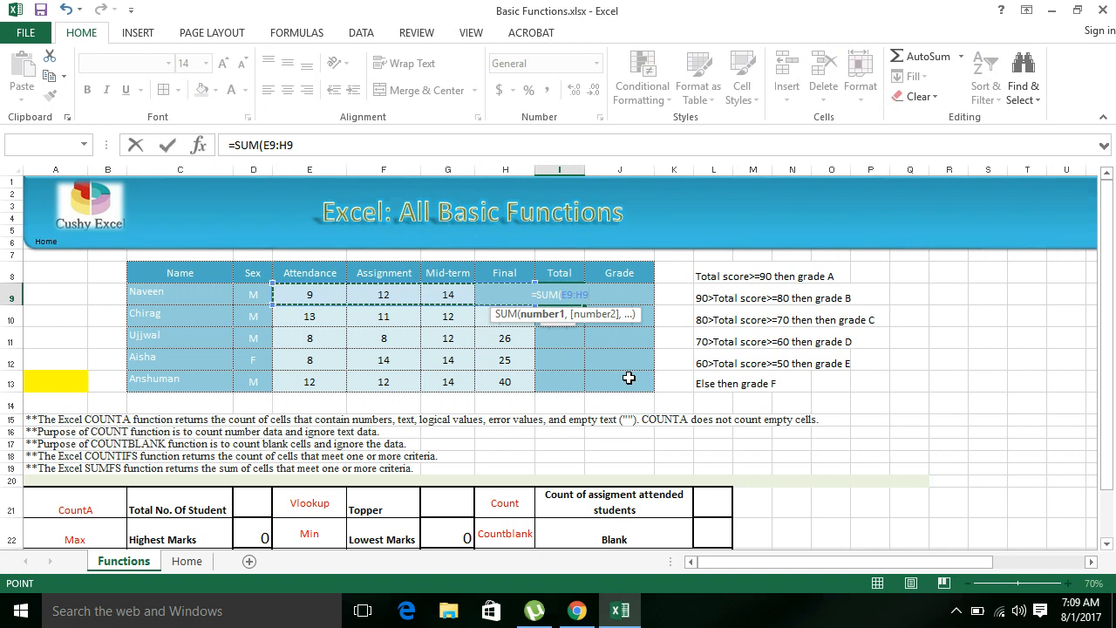
key(Return)
- Review the marks across row 9 and the SUM formula in Total cell I9
key(Up)
key(Left)
key(Left)
key(Left)
key(Left)
key(Left)
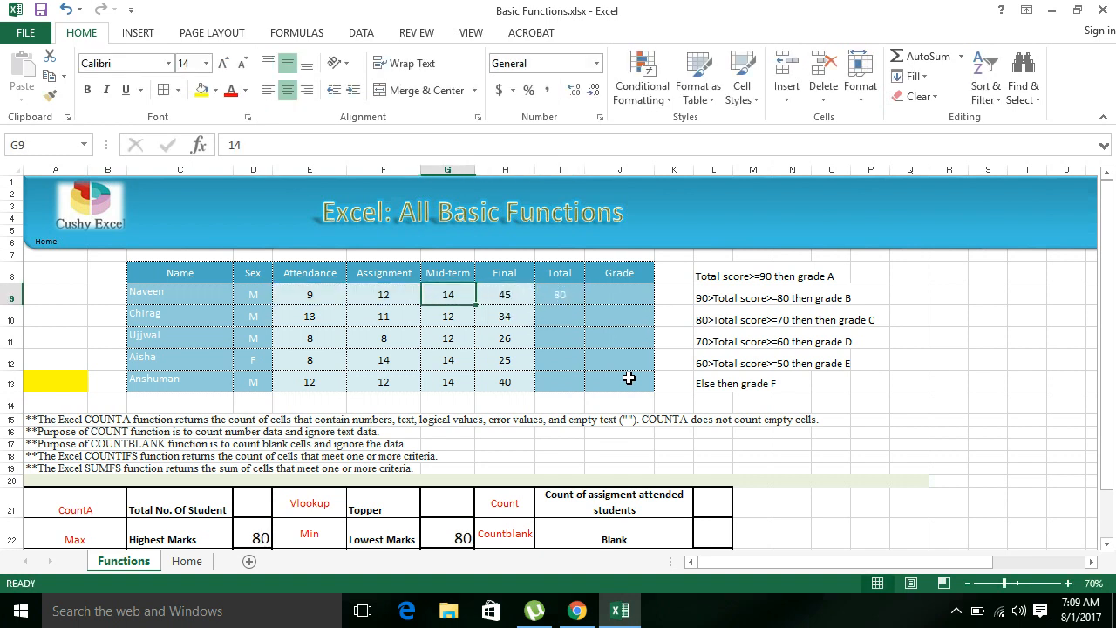
key(Right)
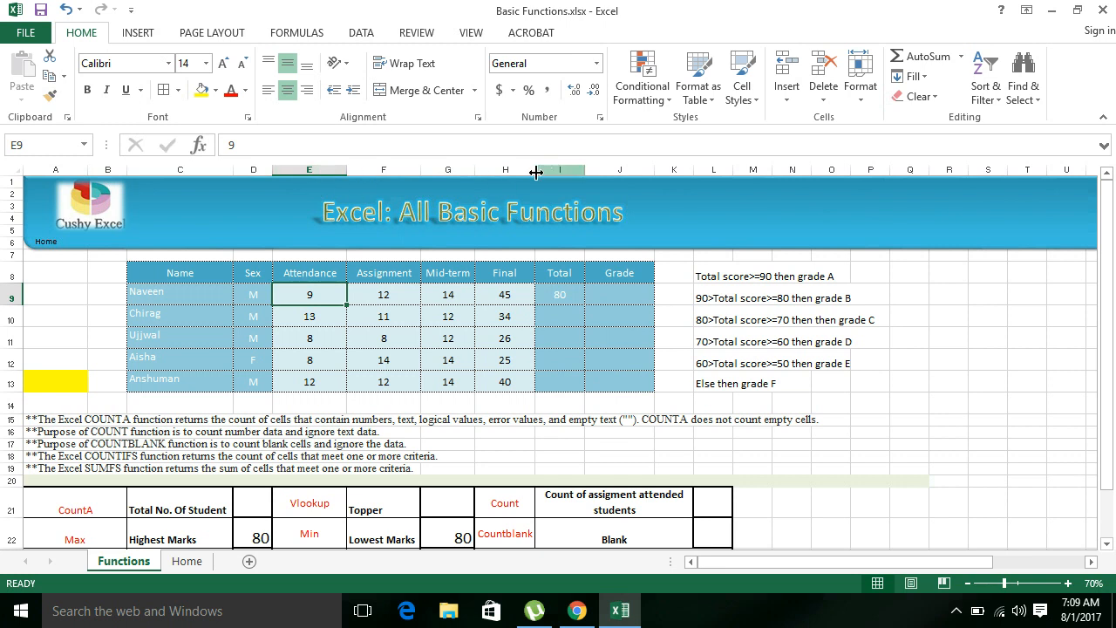
click(504, 296)
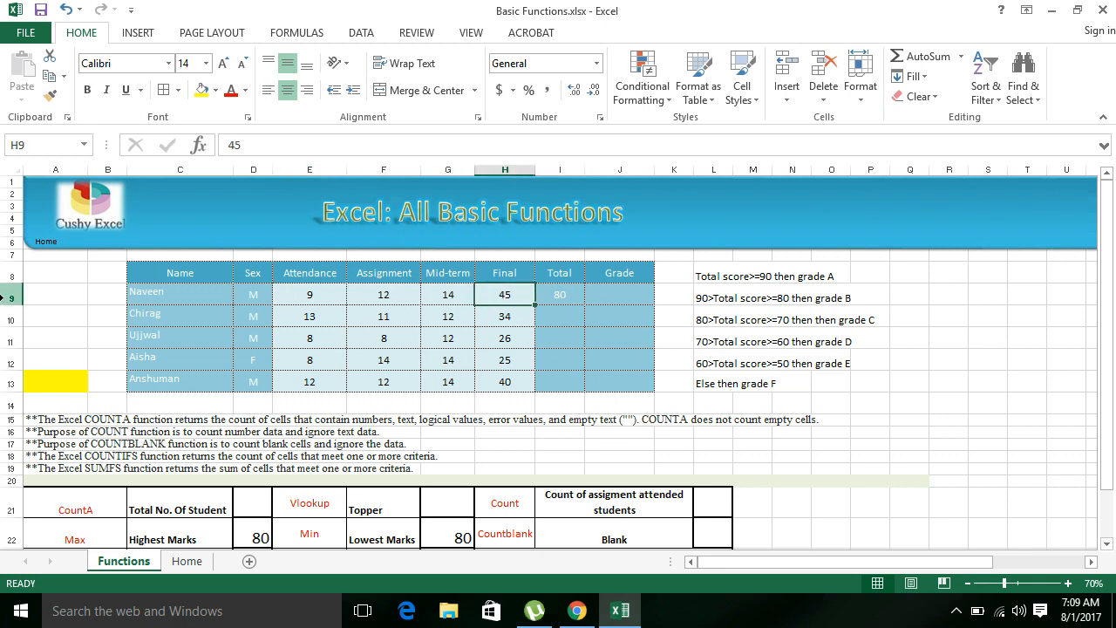
click(549, 299)
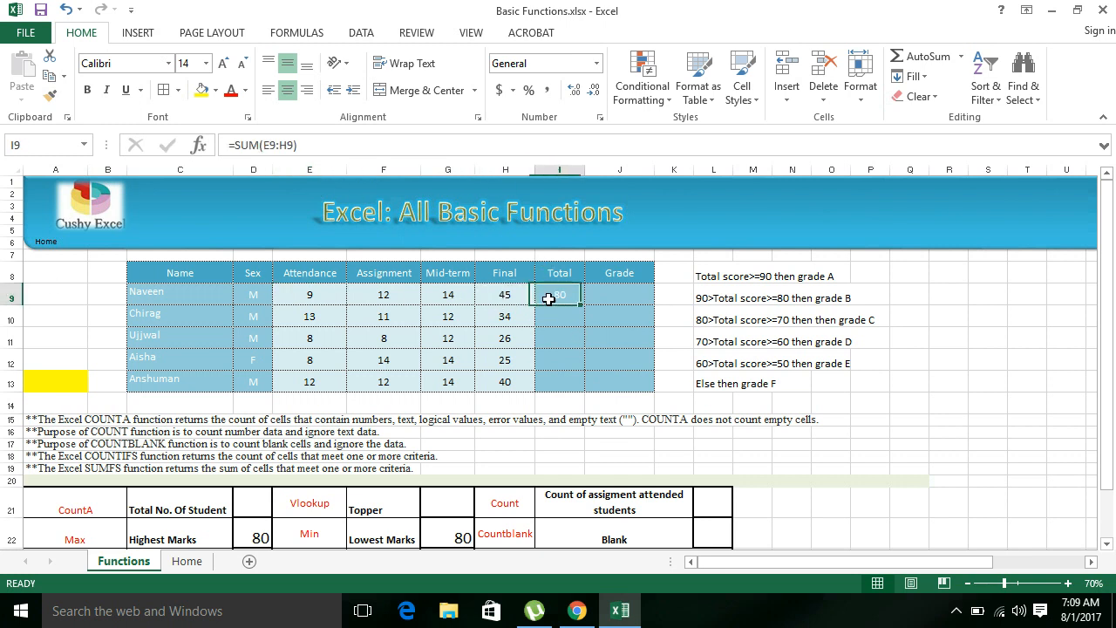
- Make the columns in I9's formula absolute while keeping the rows relative, giving =SUM($E9:$H9)
click(294, 146)
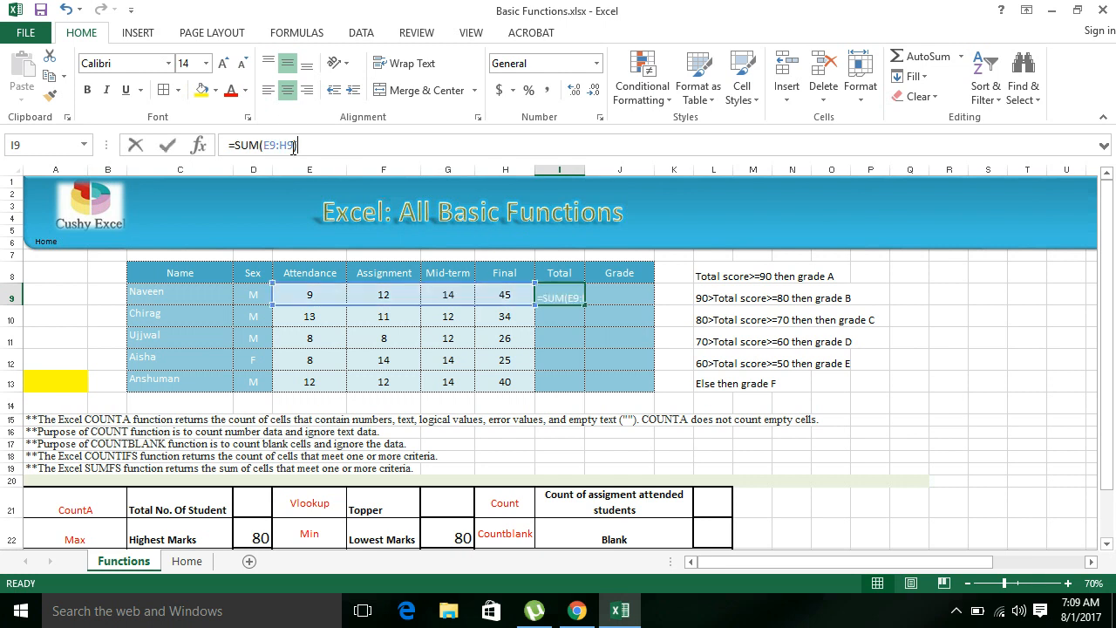
key(F4)
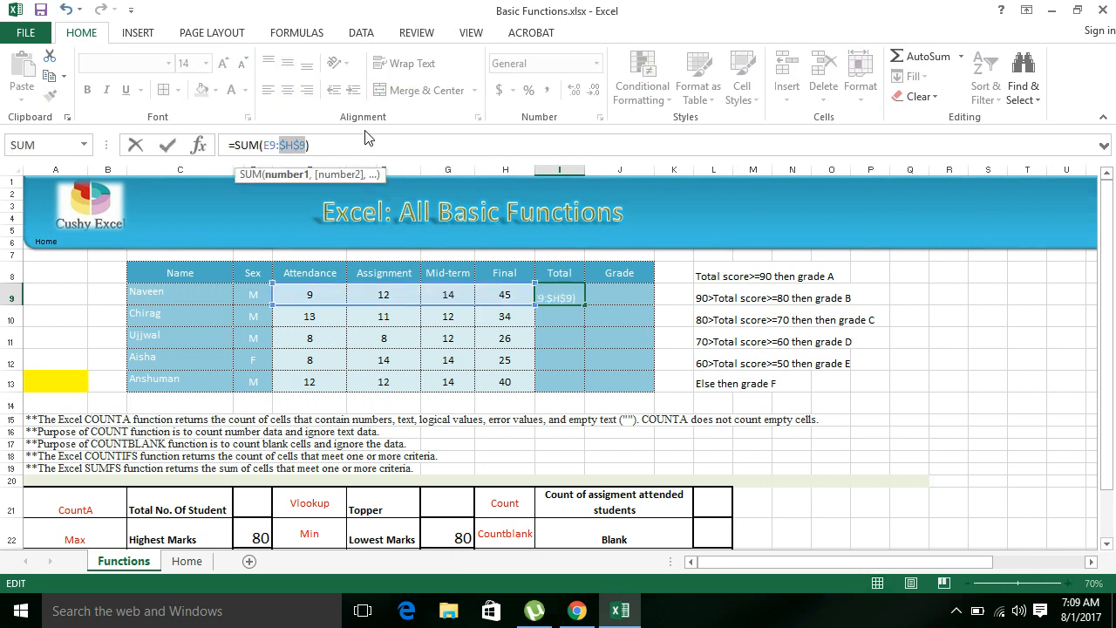
key(F4)
key(F4)
key(F4)
key(F4)
key(F4)
key(F4)
click(273, 143)
key(F4)
key(F4)
key(F4)
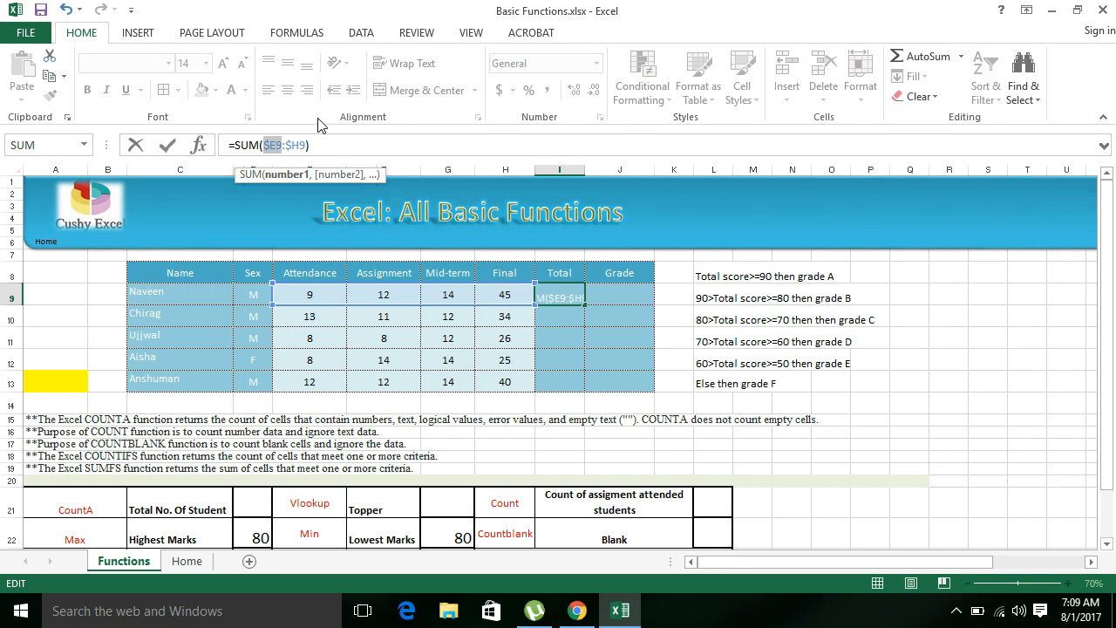
click(342, 143)
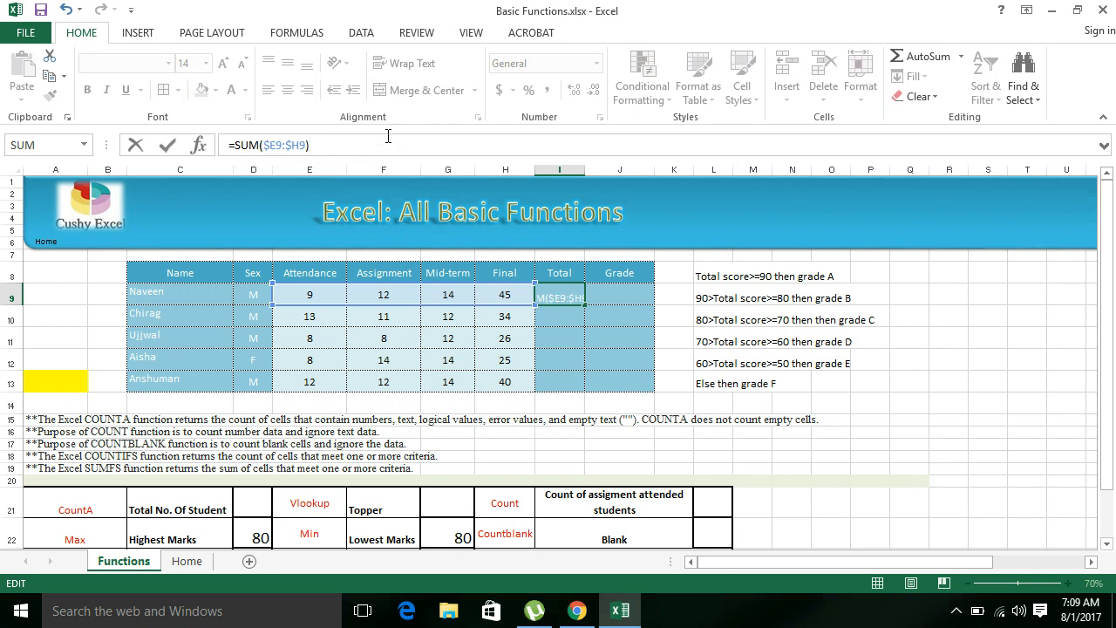
key(ctrl+Return)
- Fill the total formula from I9 down through I13
key(shift+Down)
key(shift+Down)
key(shift+Down)
key(shift+Down)
key(ctrl+d)
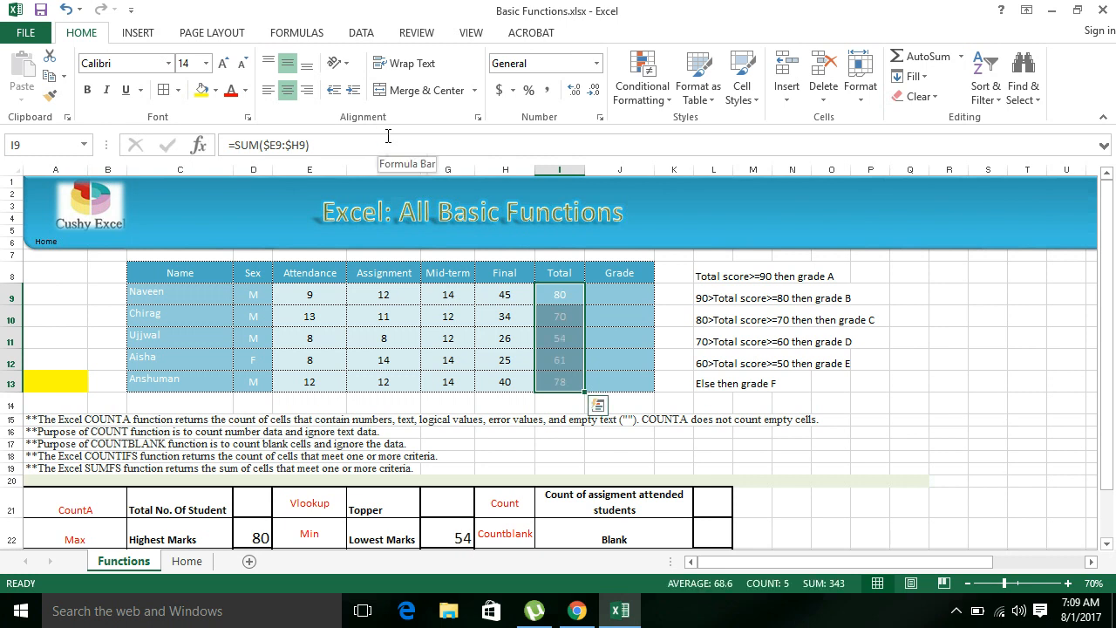
- Check how the row references change in the filled formulas of the Total column
key(Right)
key(Left)
key(Down)
key(Up)
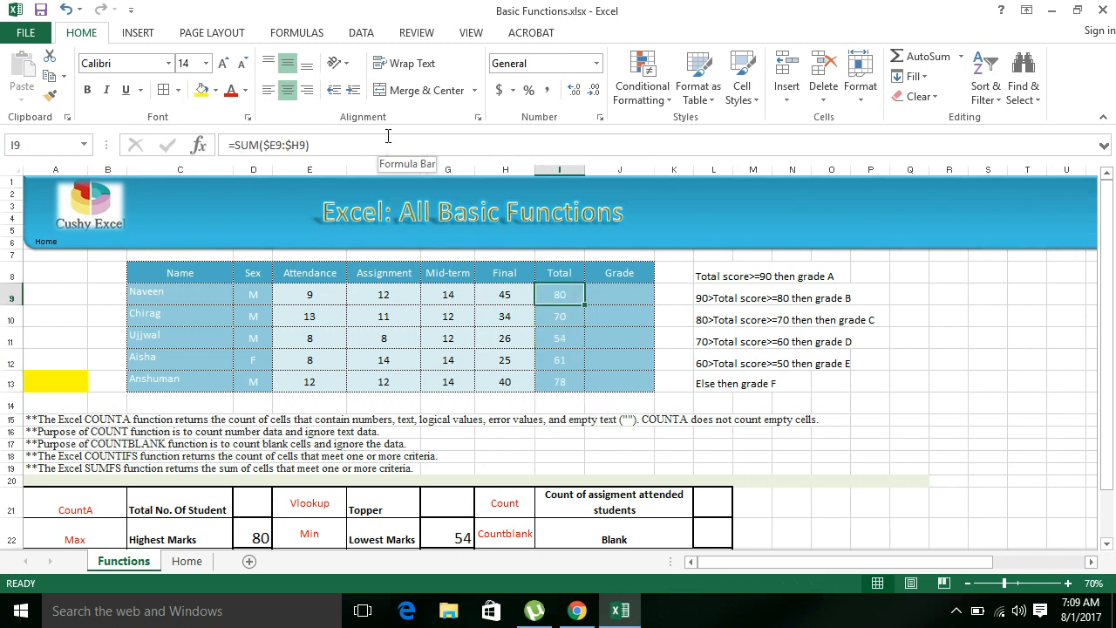
key(Down)
key(Down)
key(Up)
key(Up)
key(Down)
key(Down)
key(Down)
key(Down)
key(Up)
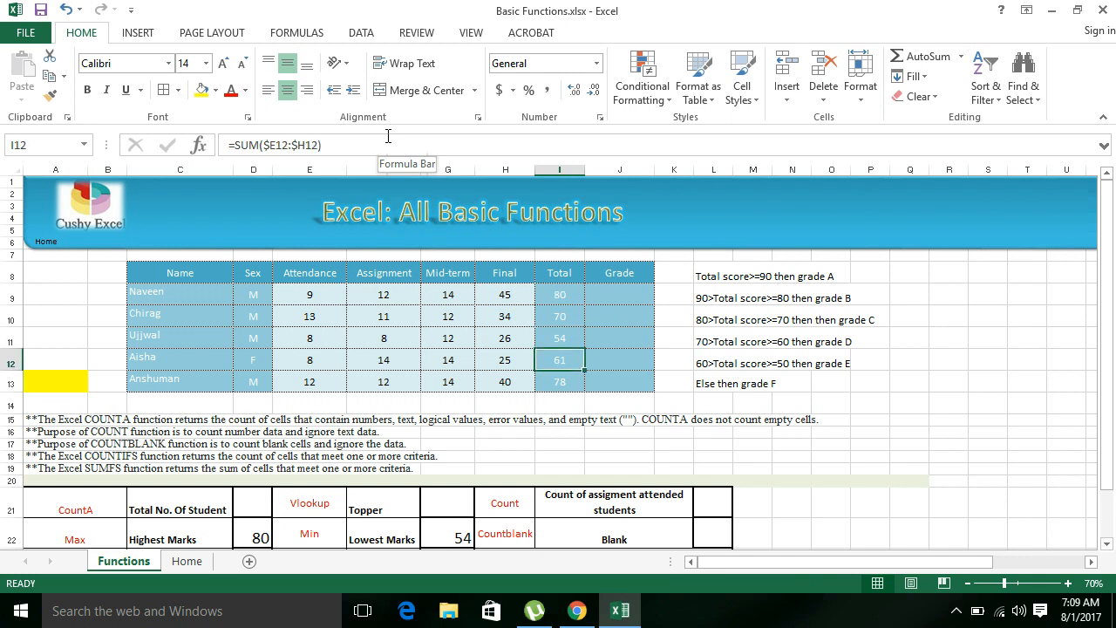
- Clear all the totals in I9:I13
key(Up)
key(Up)
key(Up)
key(Up)
key(Down)
key(shift+Down)
key(shift+Down)
key(shift+Down)
key(shift+Down)
key(Delete)
key(Up)
key(Down)
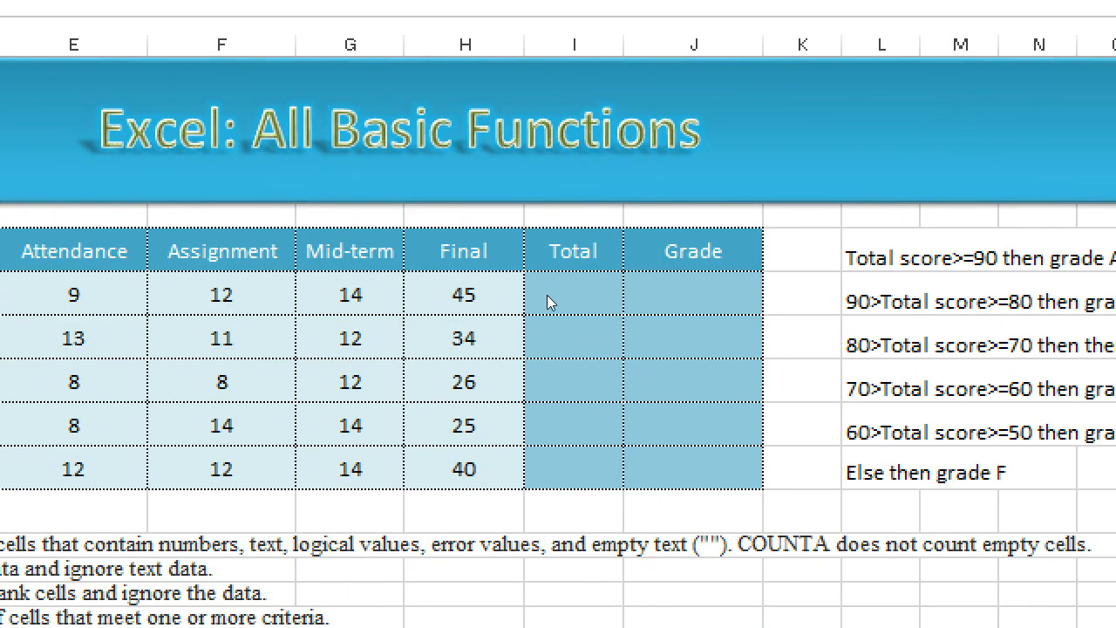
- Total the first student's marks in I9 with AutoSum, using =SUM(E9:H9)
click(196, 561)
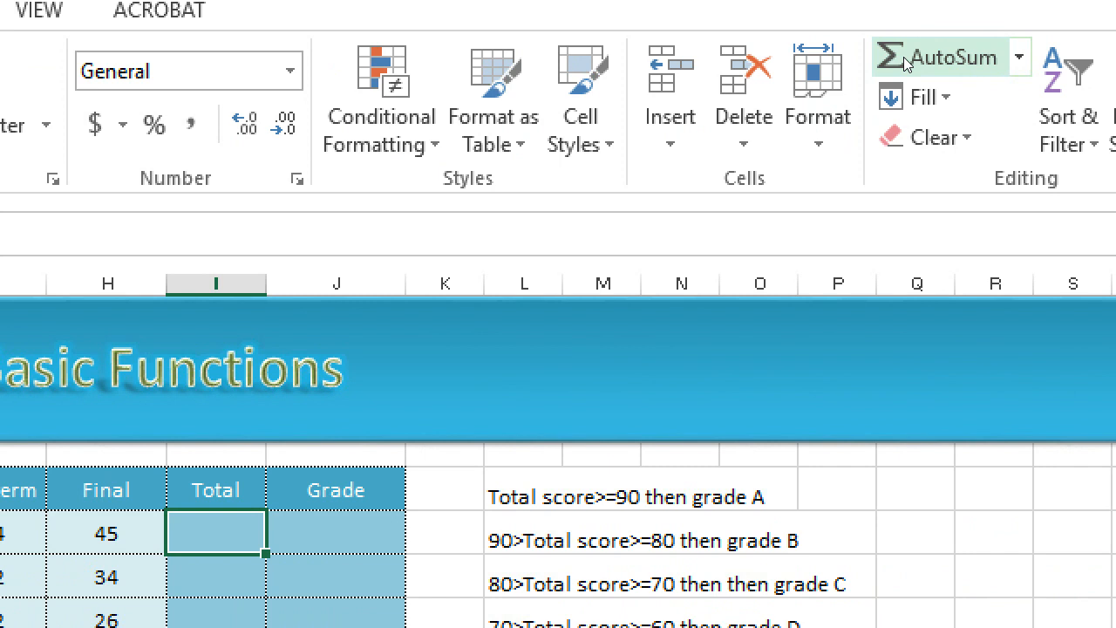
click(938, 35)
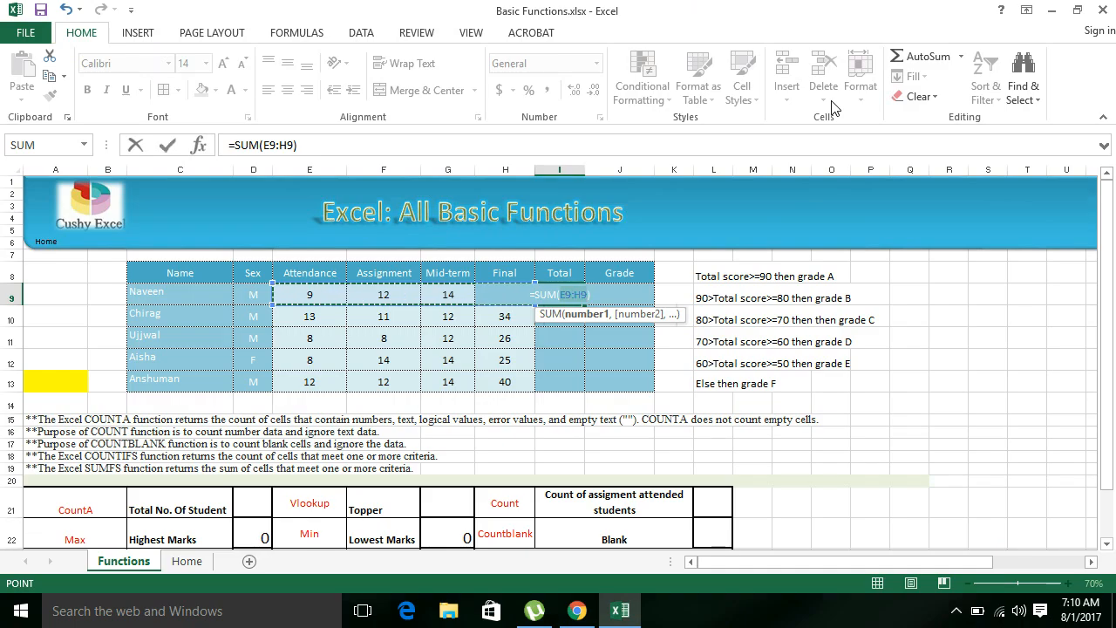
key(Return)
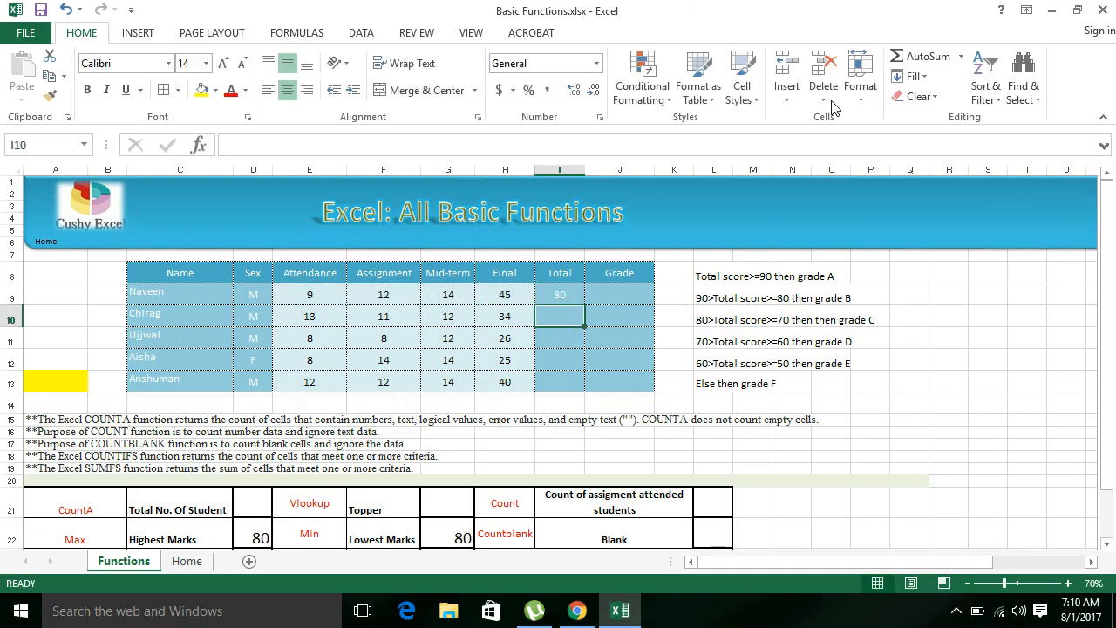
- Fill the AutoSum formula from I9 down through I13 for the remaining students
key(Up)
key(shift+Down)
key(shift+Down)
key(shift+Down)
key(shift+Down)
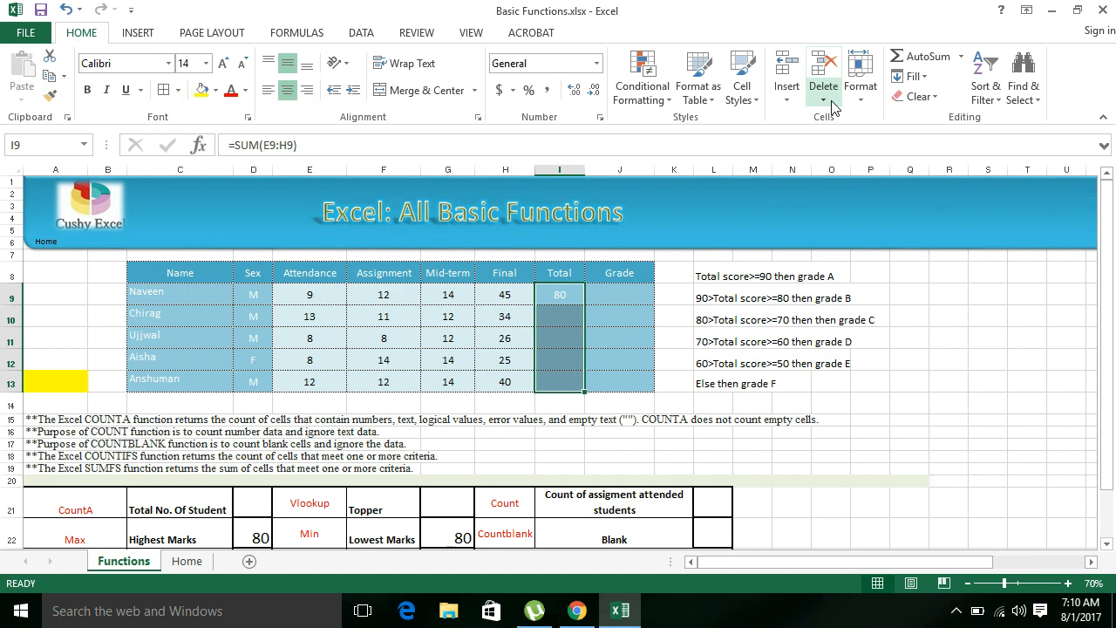
key(ctrl+d)
- Clear the first student's Mid-term mark in G9
key(Left)
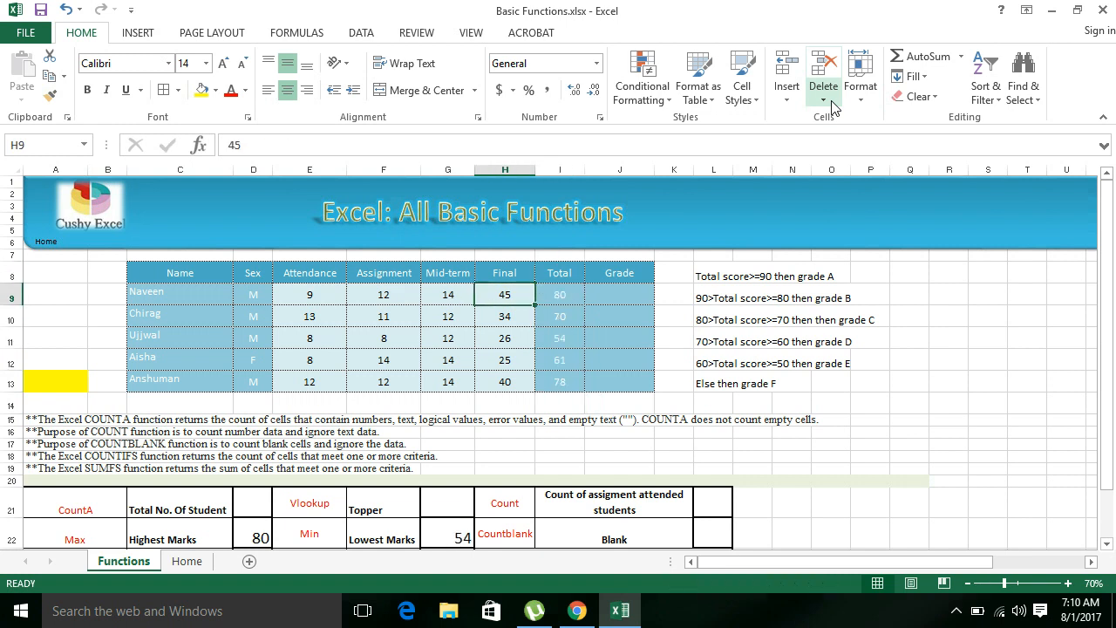
key(Left)
key(Delete)
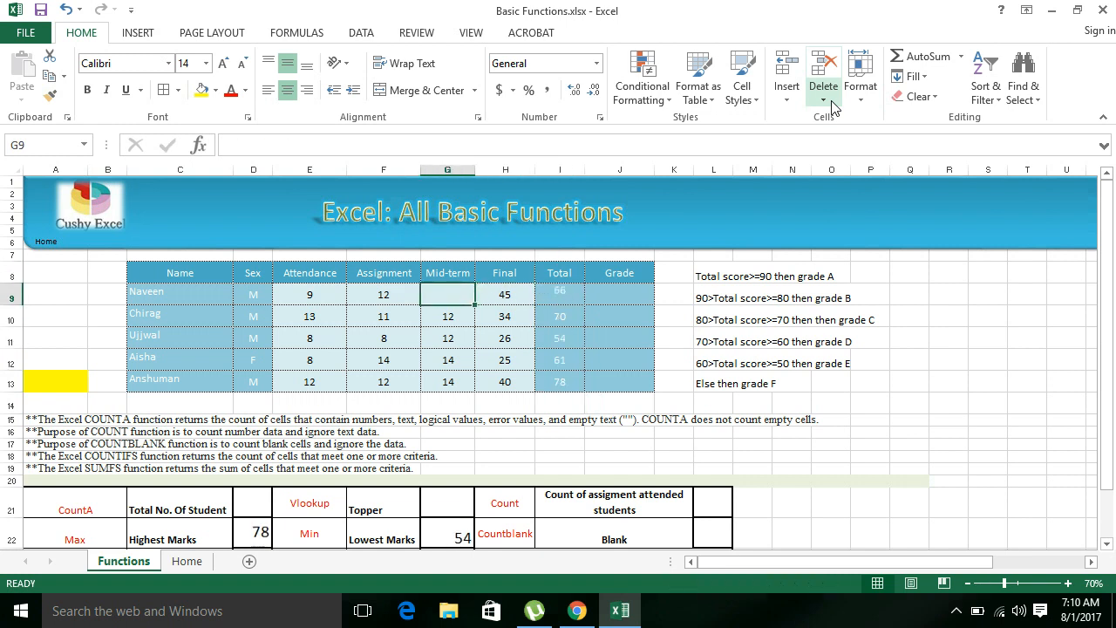
- Clear the totals in I9:I13 and try AutoSum in I9 with the Mid-term cell blank
key(Right)
key(Right)
key(shift+Down)
key(shift+Down)
key(shift+Down)
key(shift+Down)
key(Delete)
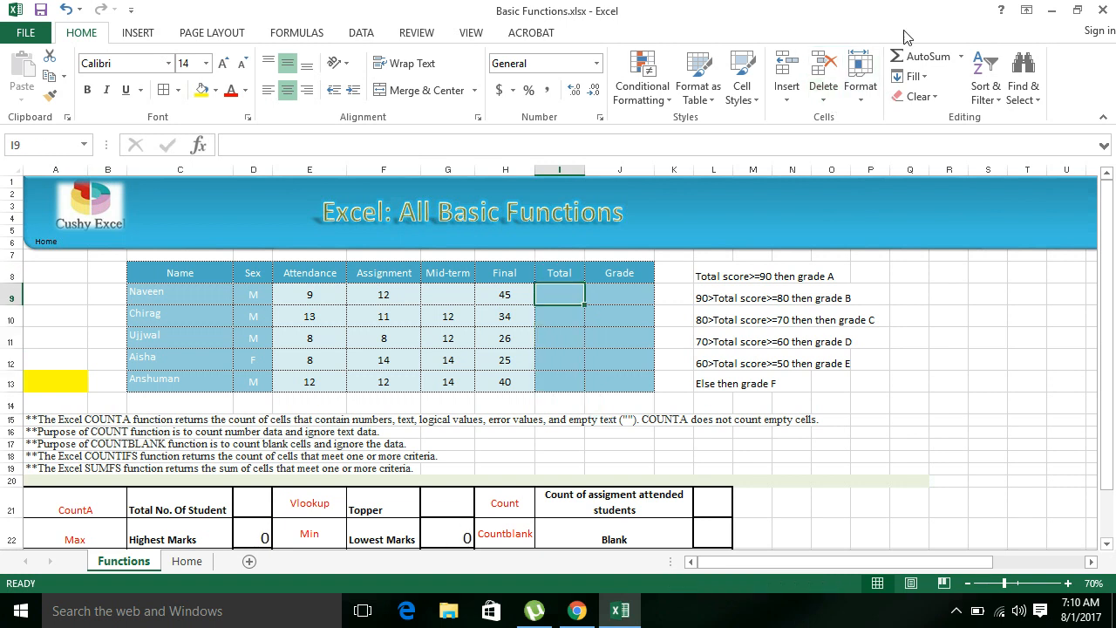
key(alt+=)
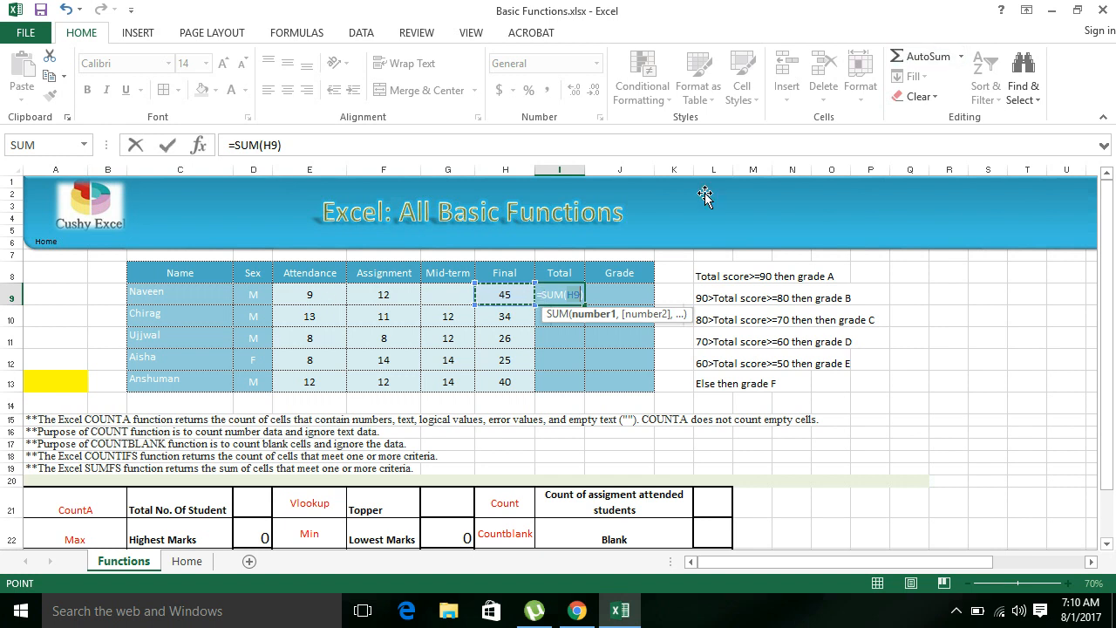
key(Return)
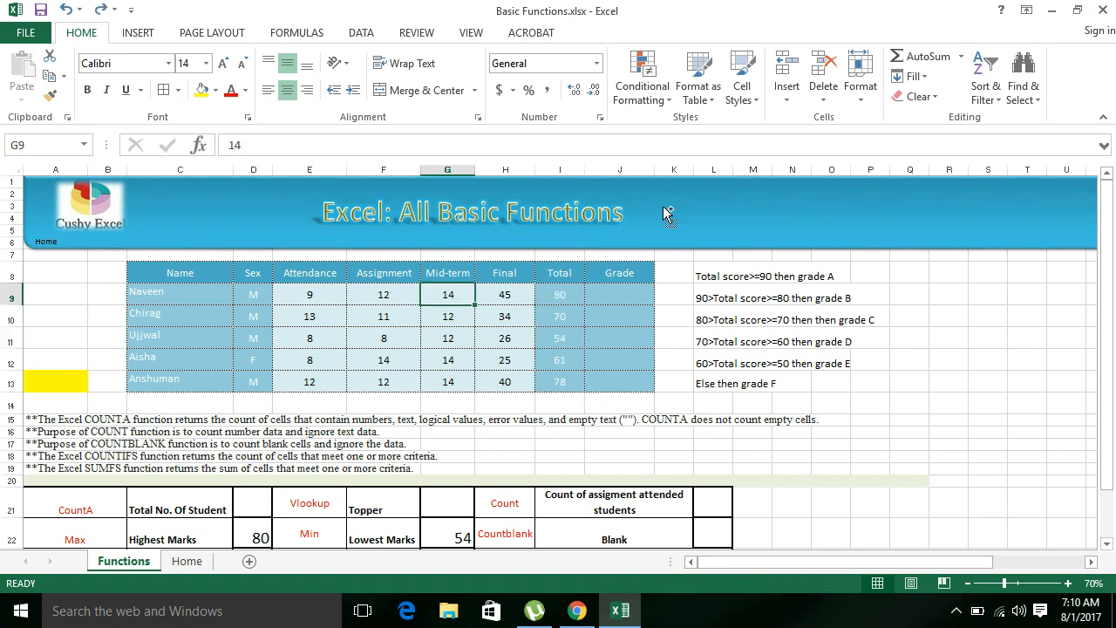
- Check the row 9 marks and the total formula in I9
key(Right)
key(Down)
key(Left)
key(Up)
key(Right)
key(Right)
key(Right)
key(Down)
key(Left)
key(Up)
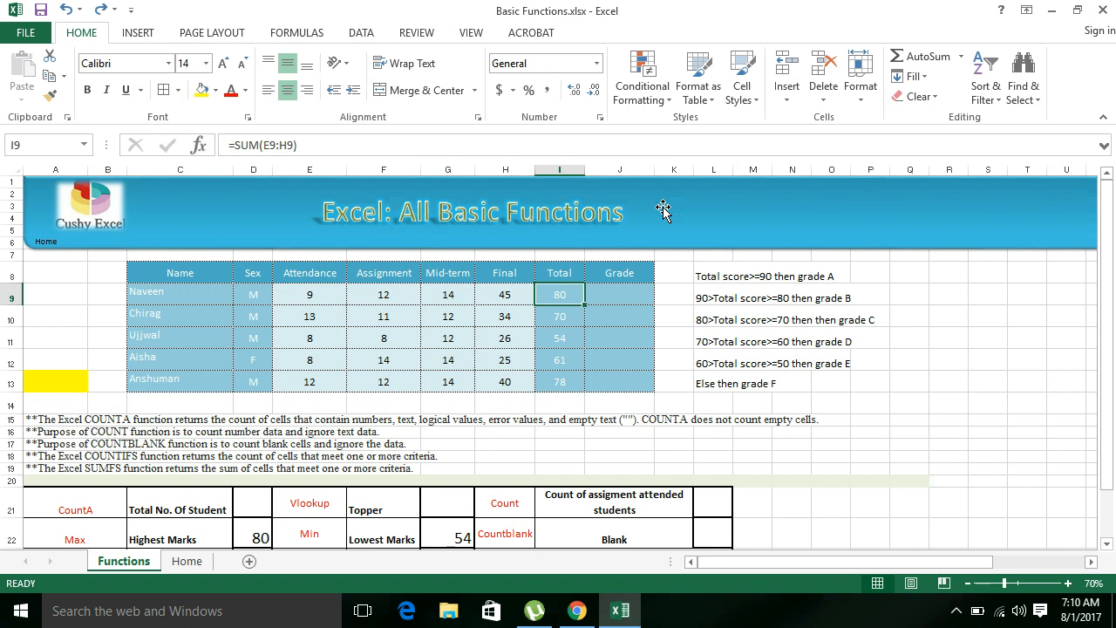
- Look over the Grade column cells J9:J13 alongside the student totals
key(Right)
key(Right)
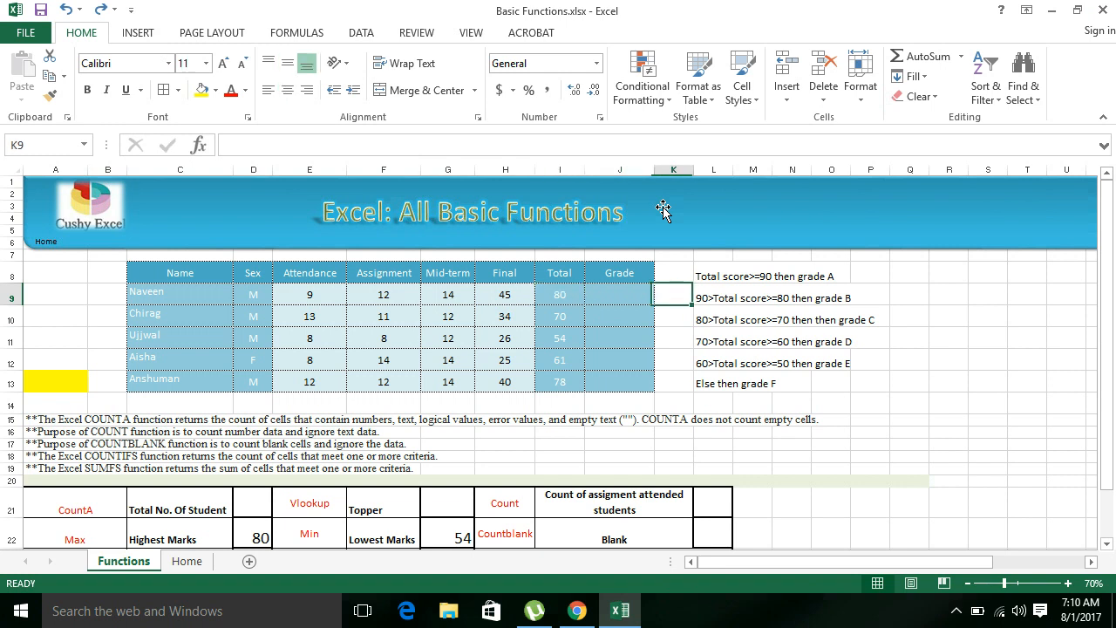
key(Left)
key(Down)
key(Down)
key(Up)
key(Up)
key(Down)
key(Down)
key(Down)
key(Down)
key(Up)
key(Left)
key(Up)
key(Up)
key(Up)
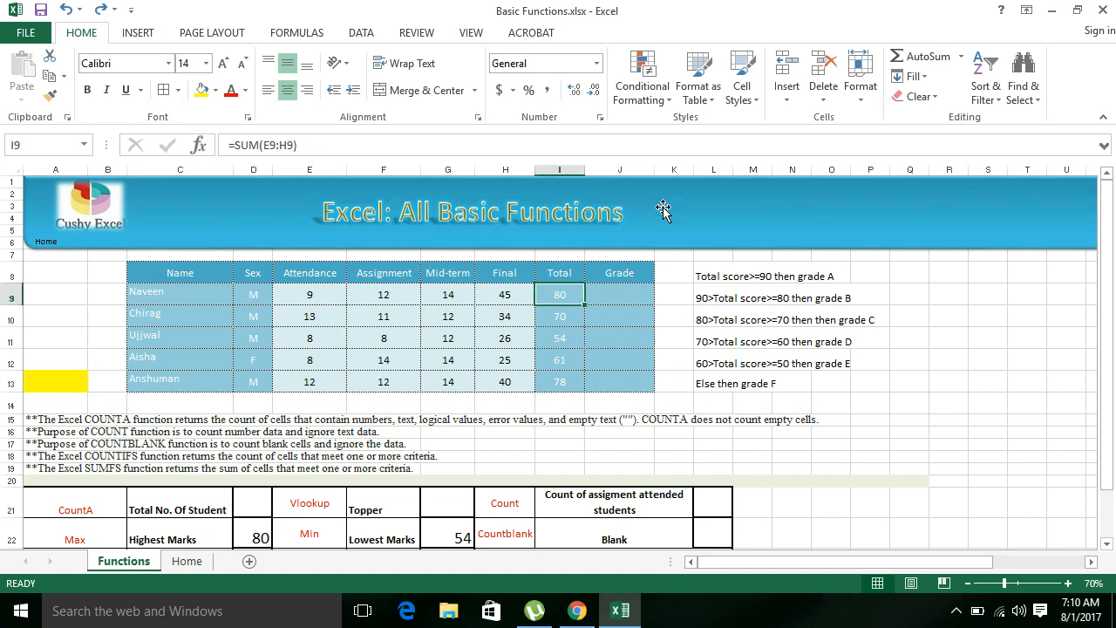
- Enter =IF(I9=80,"Good!","BAD!") in J9 to grade the first student by total
key(Right)
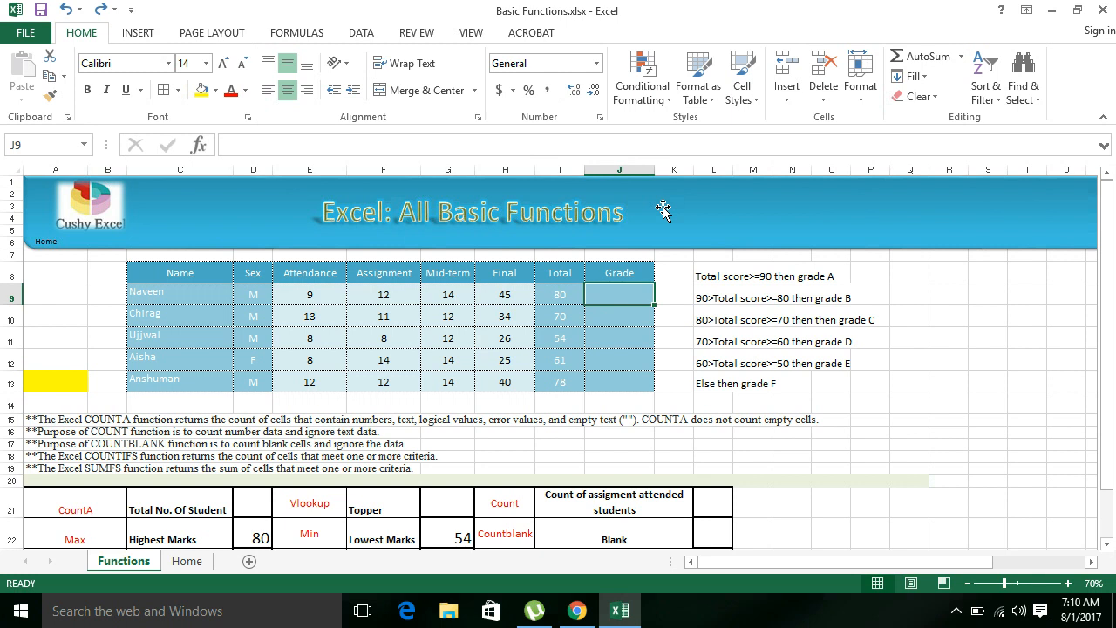
text(=)
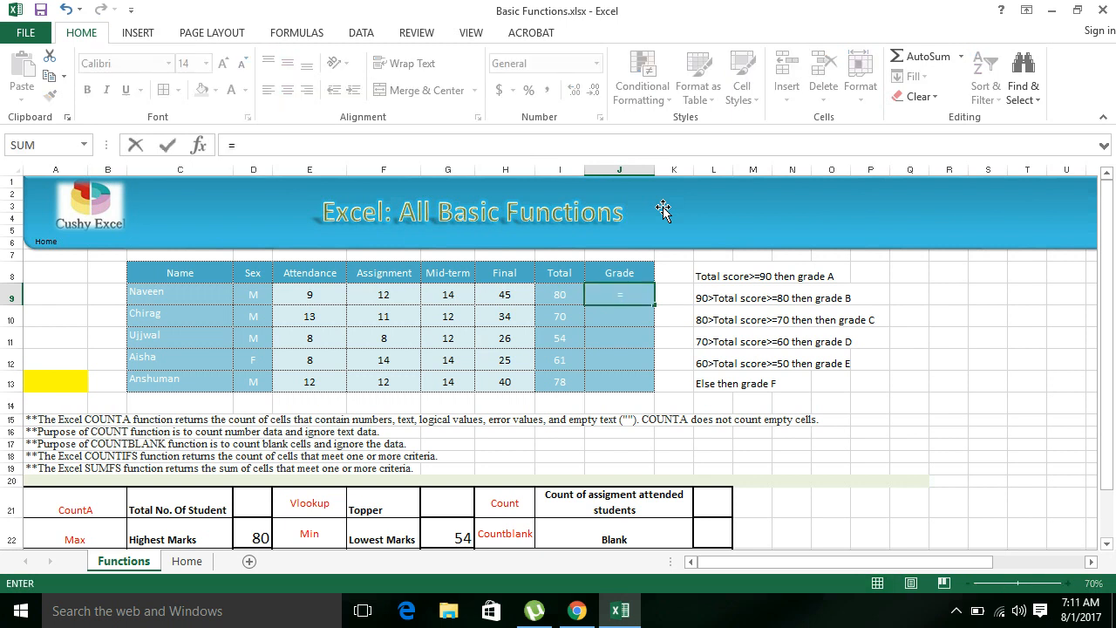
text(IF()
key(Left)
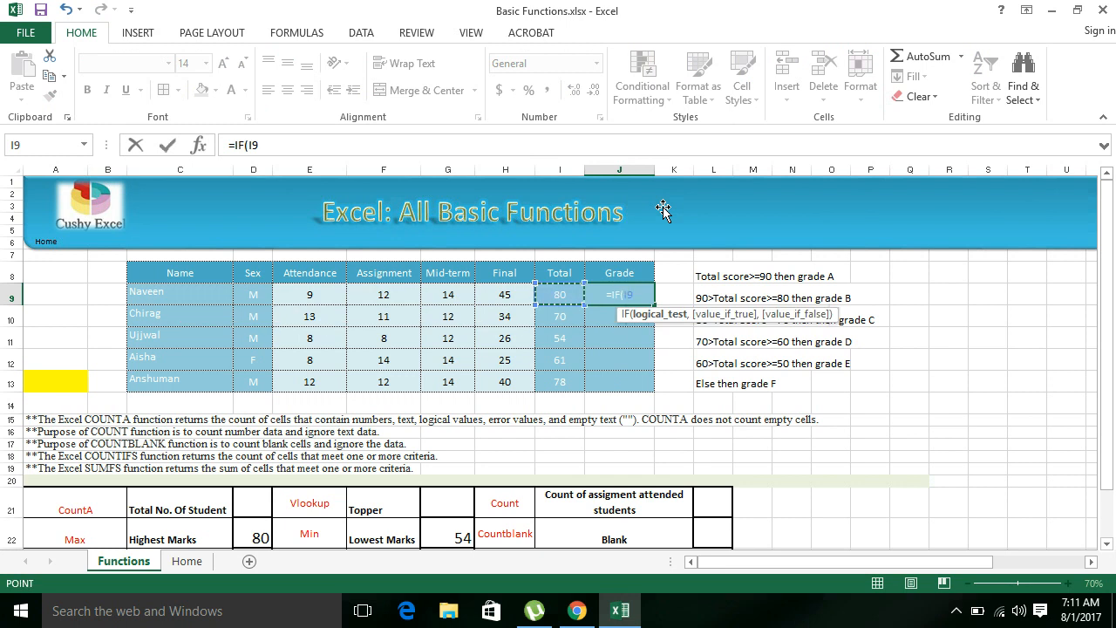
text(=)
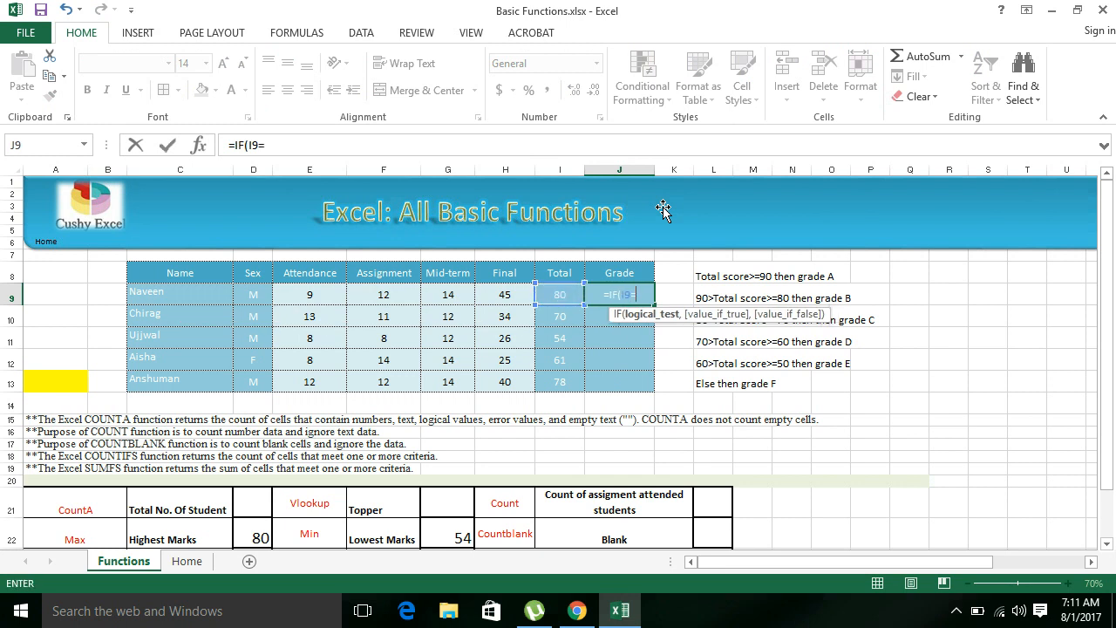
text(80)
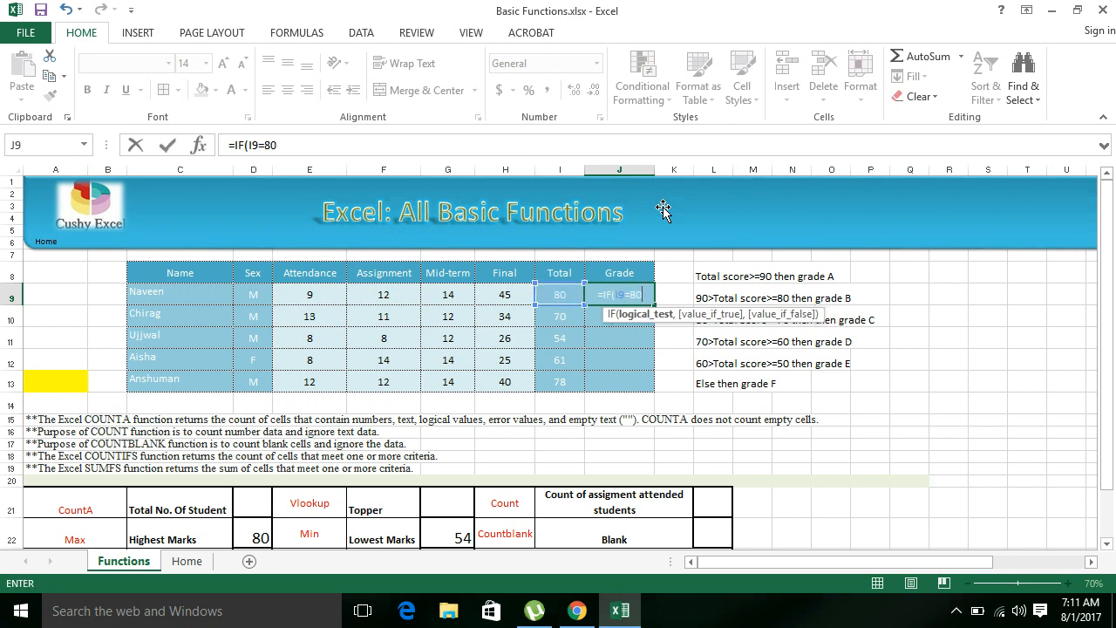
text(,")
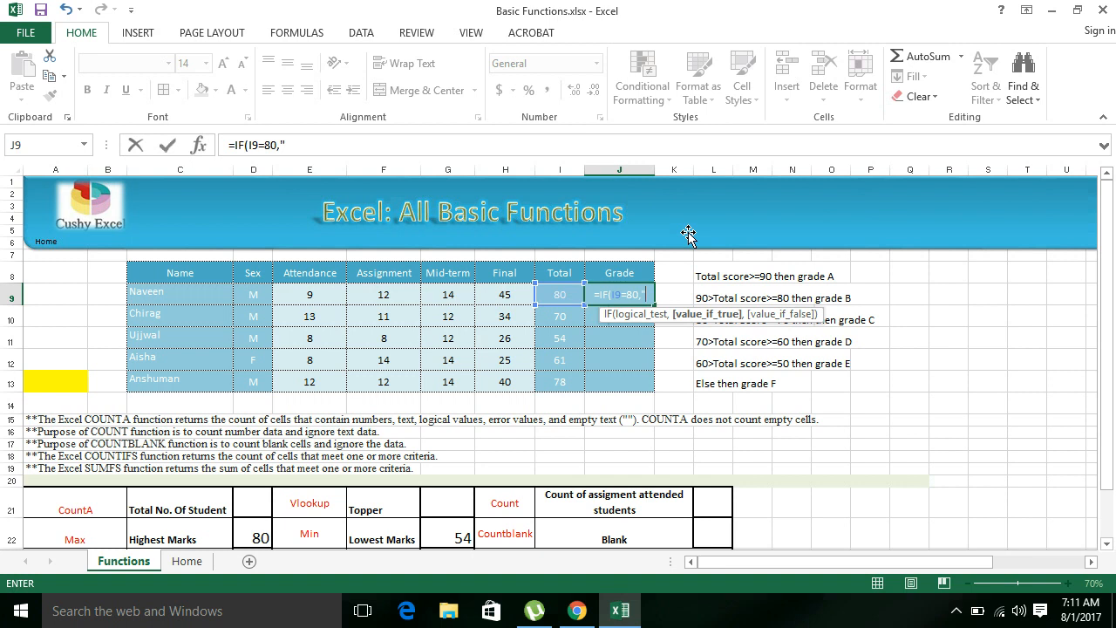
text(B)
key(BackSpace)
text(Good)
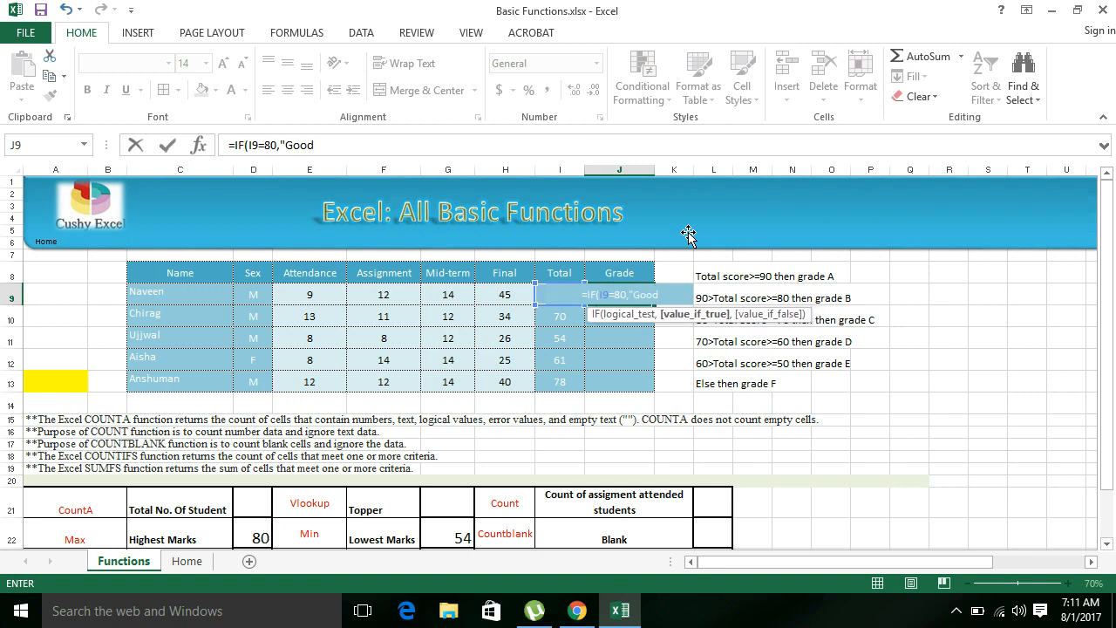
text(!","BAD)
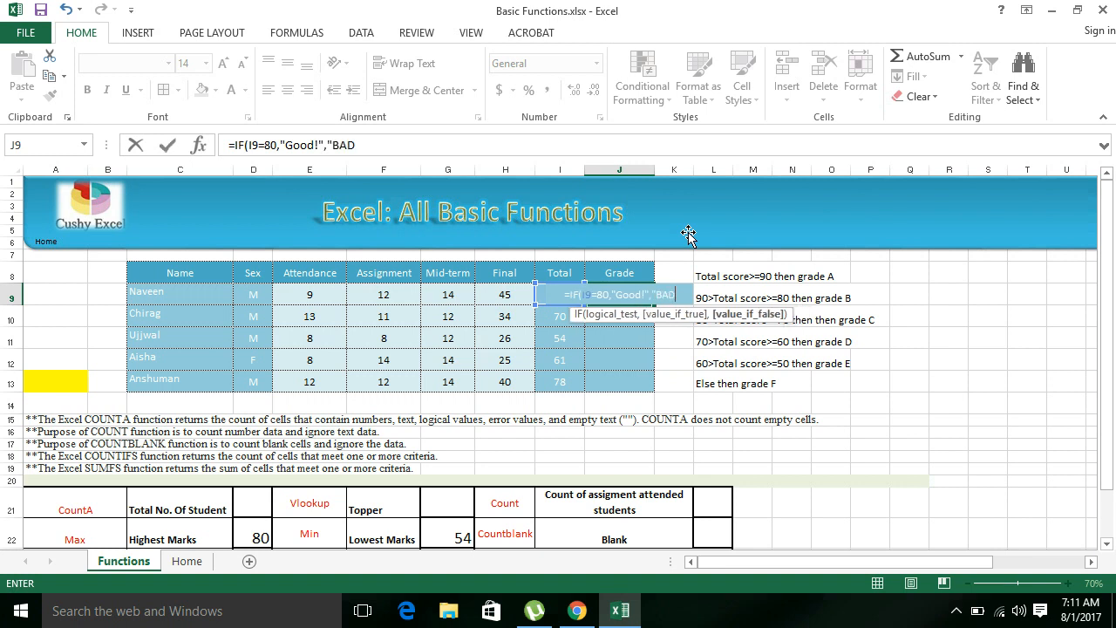
text(!"))
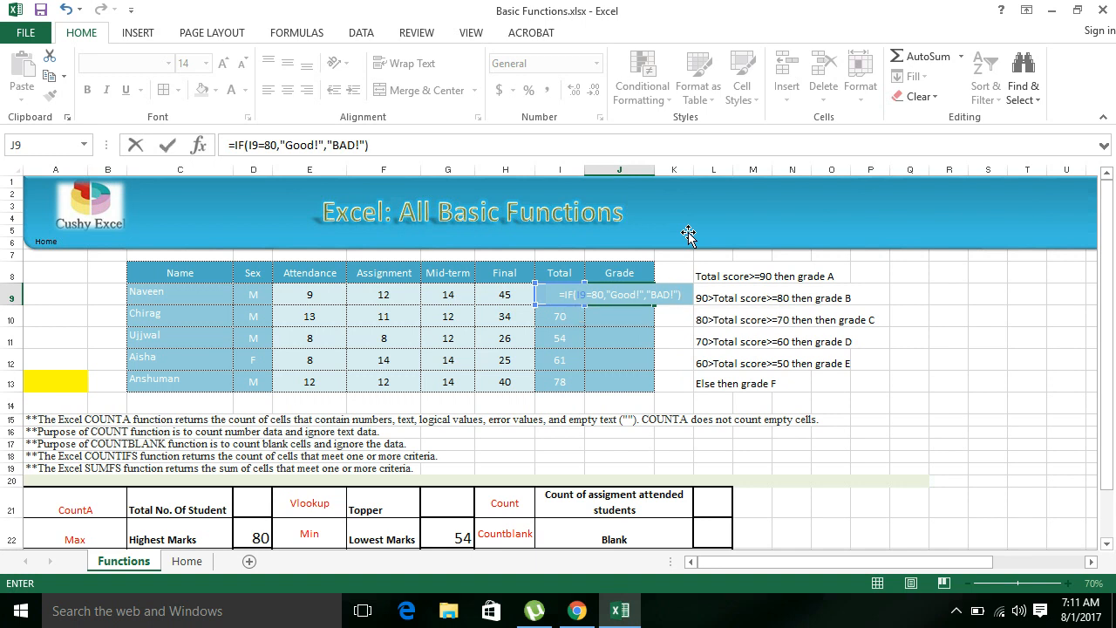
key(Return)
- Fill the IF formula from J9 down through J13 for the remaining students
key(Up)
key(Left)
key(Right)
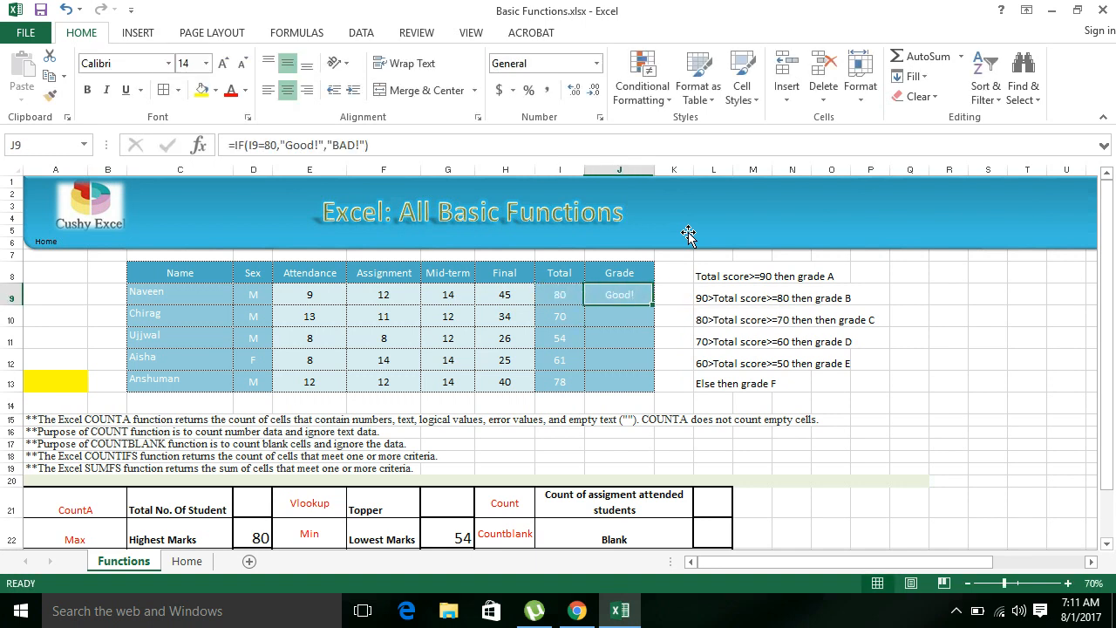
key(shift+Down)
key(shift+Down)
key(shift+Down)
key(shift+Down)
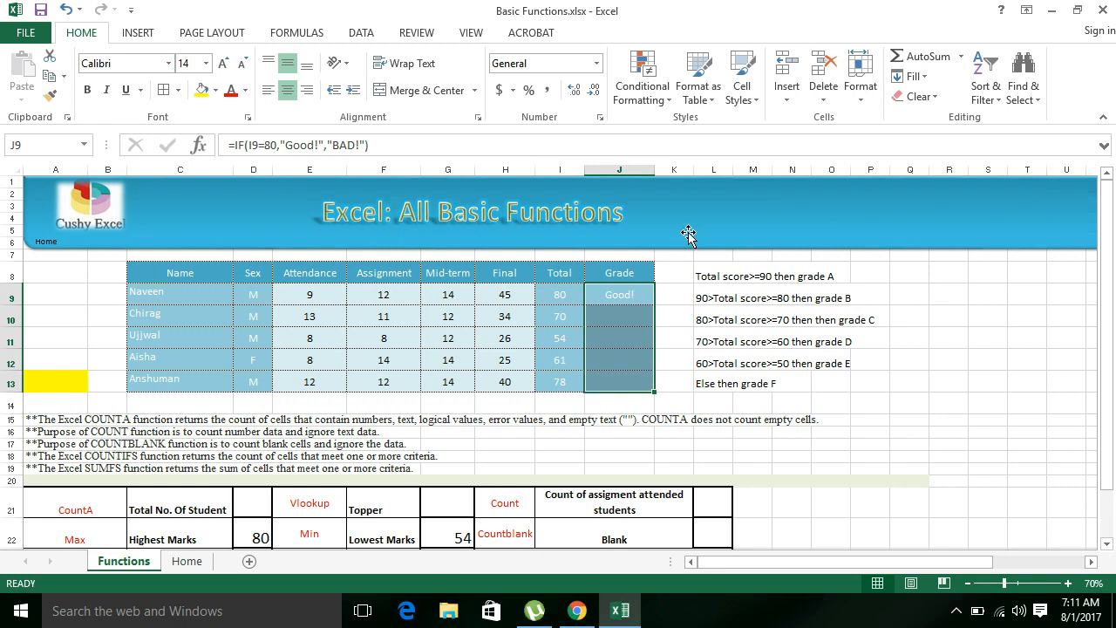
key(ctrl+d)
- Check the filled grades in J9:J13 against the student totals in column I
key(Down)
key(Down)
key(Down)
key(Down)
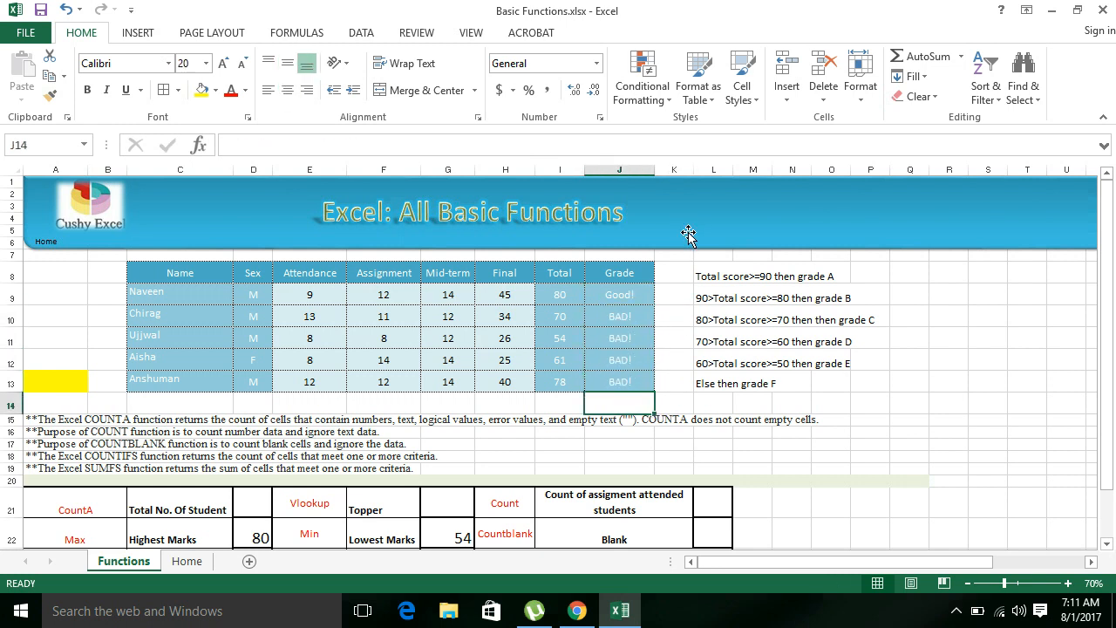
key(Up)
key(Up)
key(Up)
key(Up)
key(Up)
key(Left)
key(Down)
key(Down)
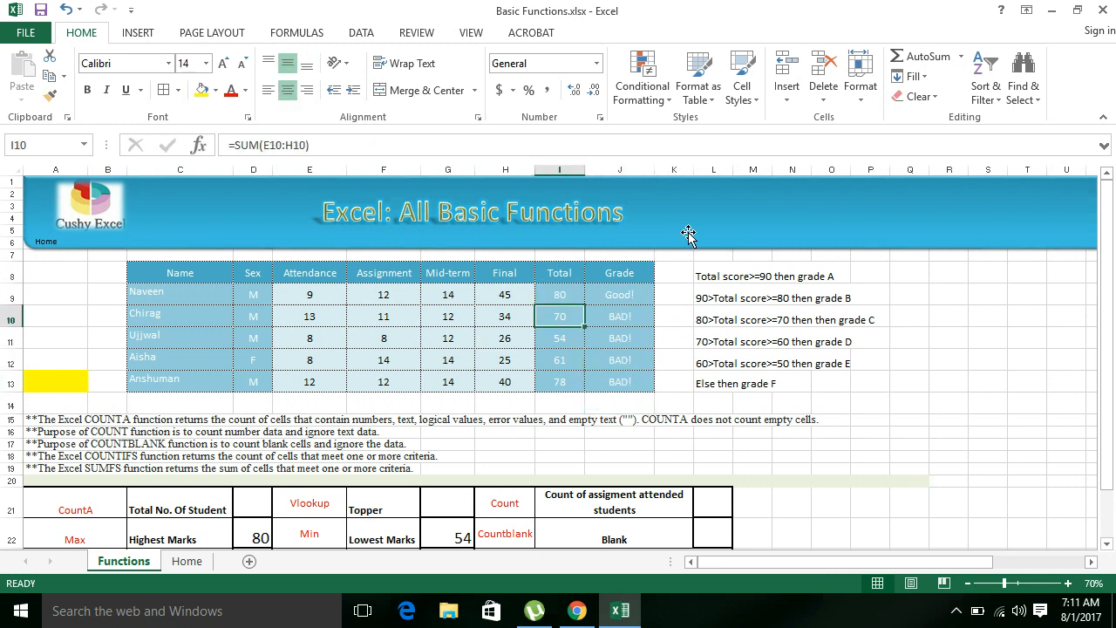
key(Right)
key(Up)
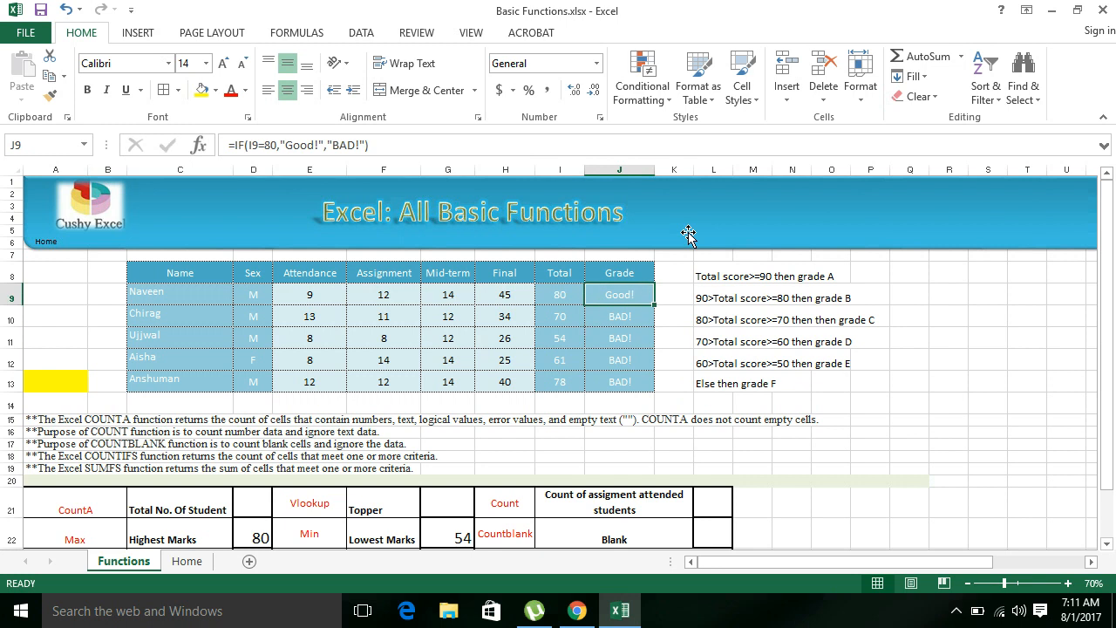
- Review the grading rules in L8:P13 and clear the grades in J9:J13
click(706, 276)
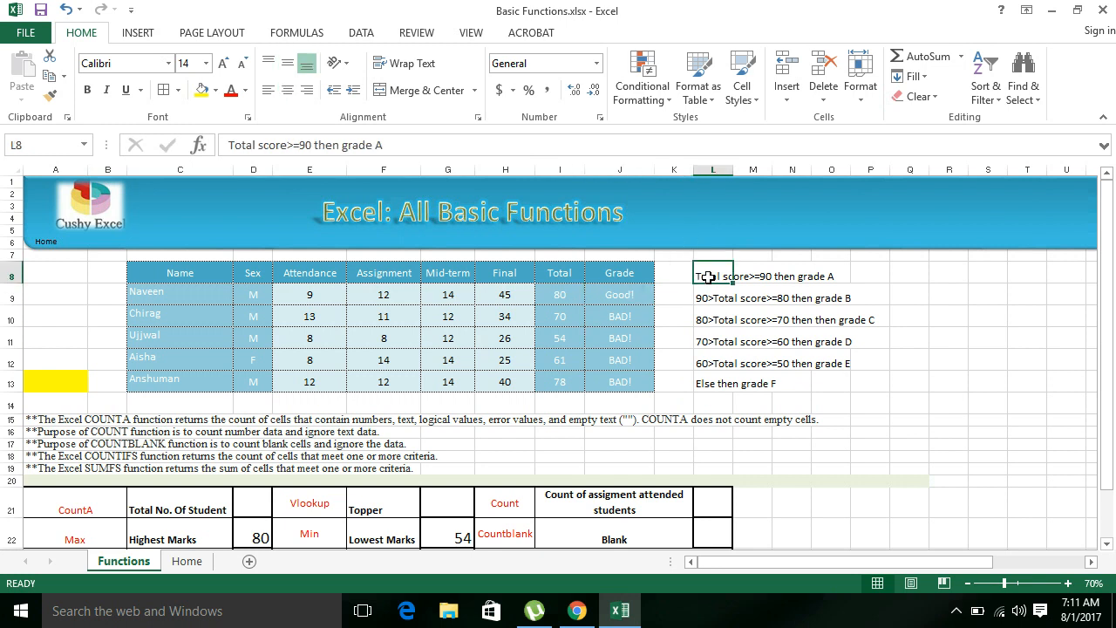
drag(717, 265, 857, 378)
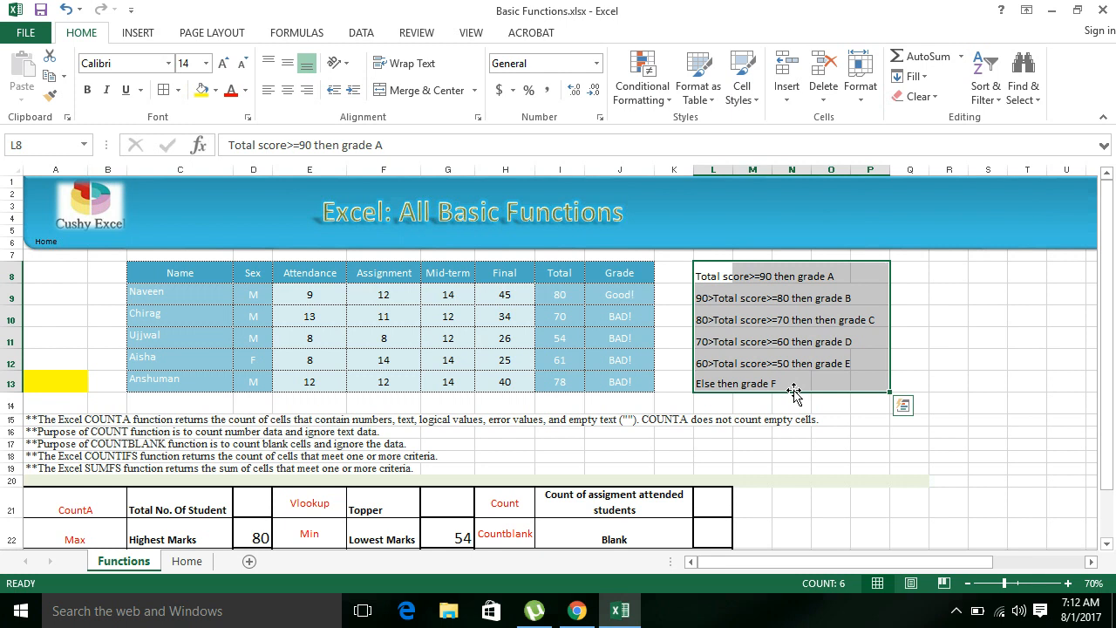
drag(615, 293, 616, 386)
key(Delete)
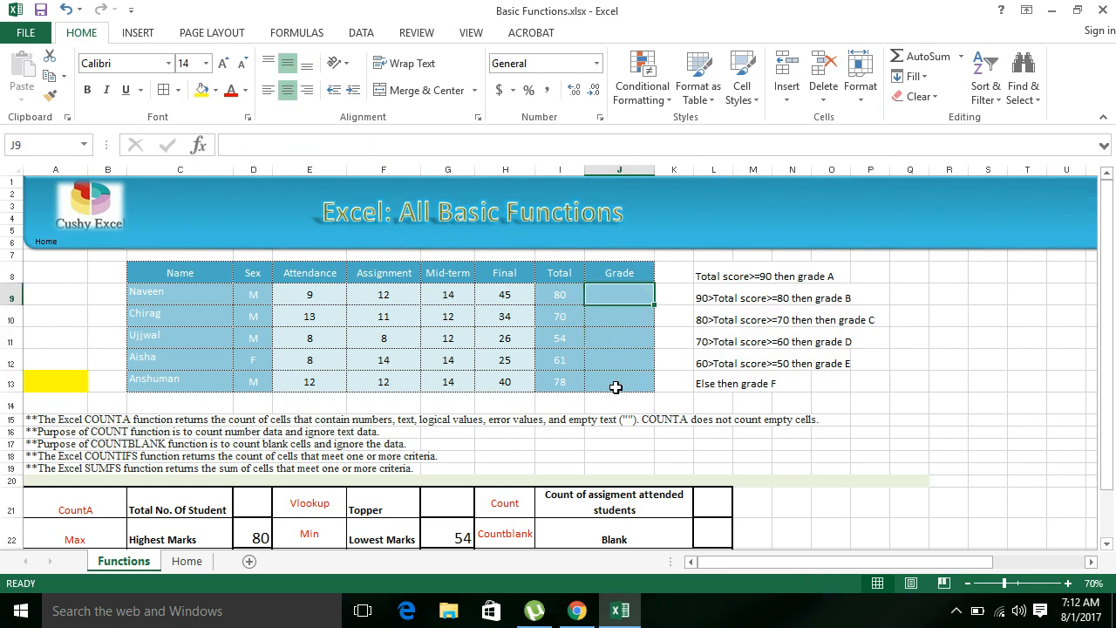
- Begin an IF formula in J9 that returns "A" when I9>=90
text(=IF()
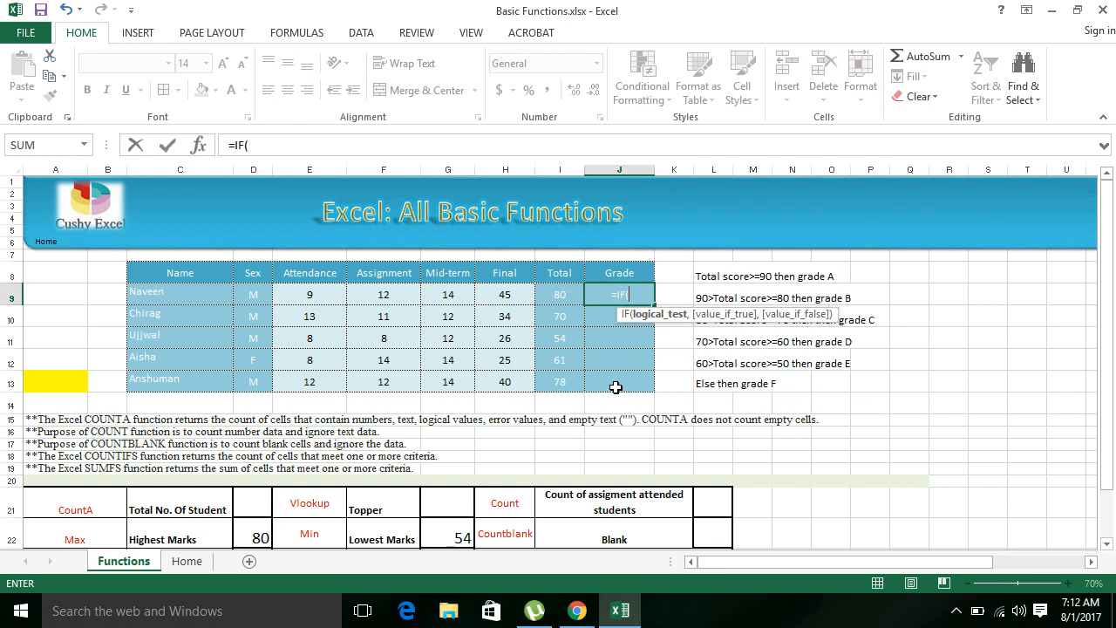
key(Left)
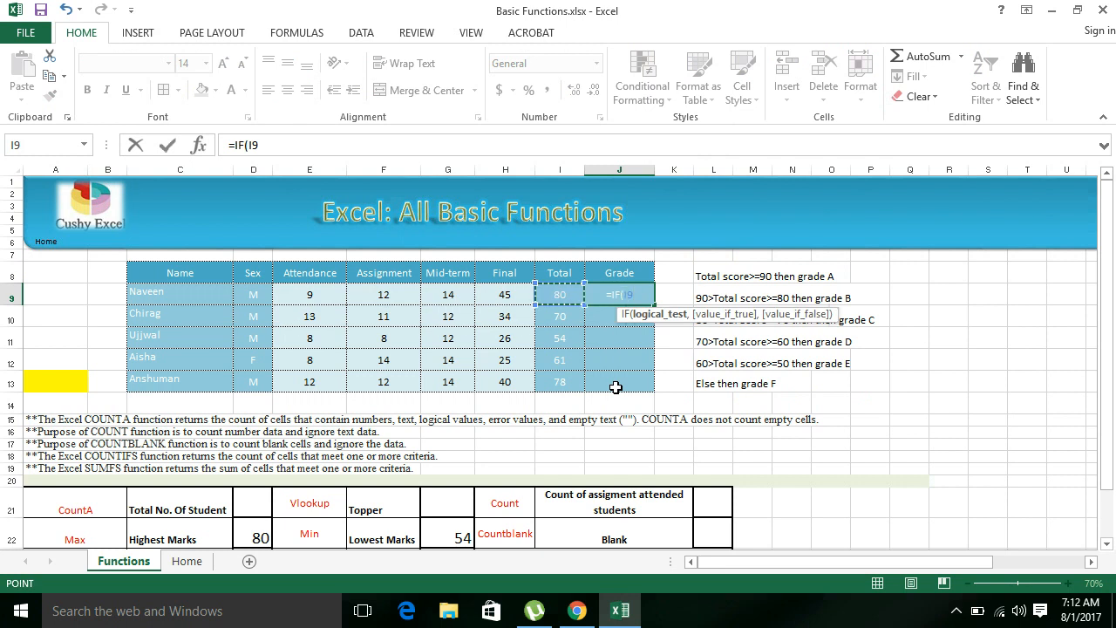
text(>)
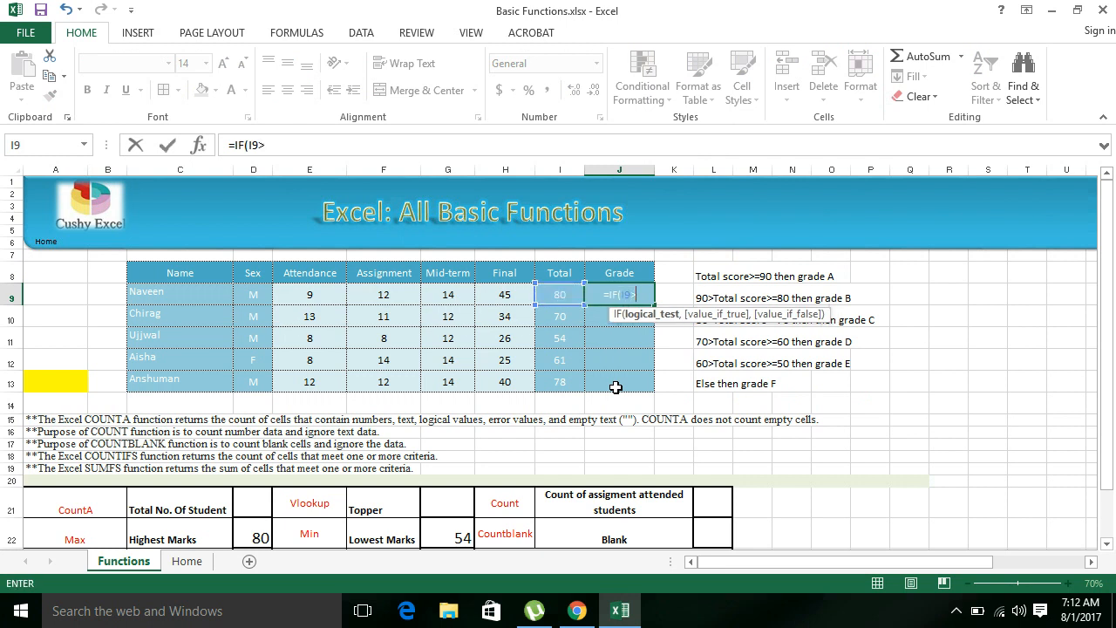
text(=)
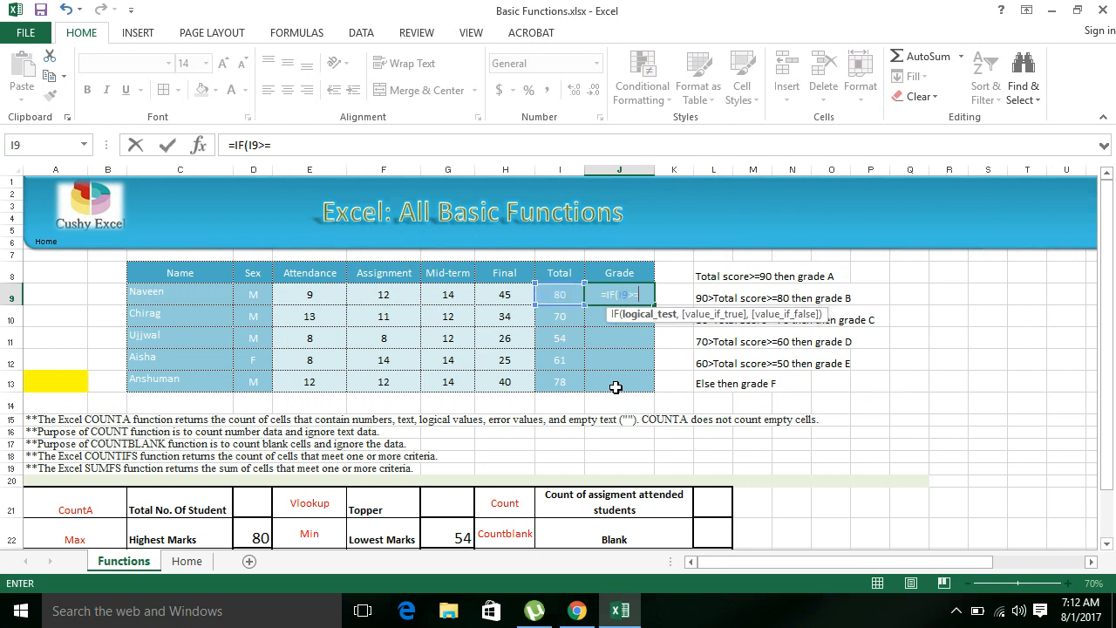
text(90,)
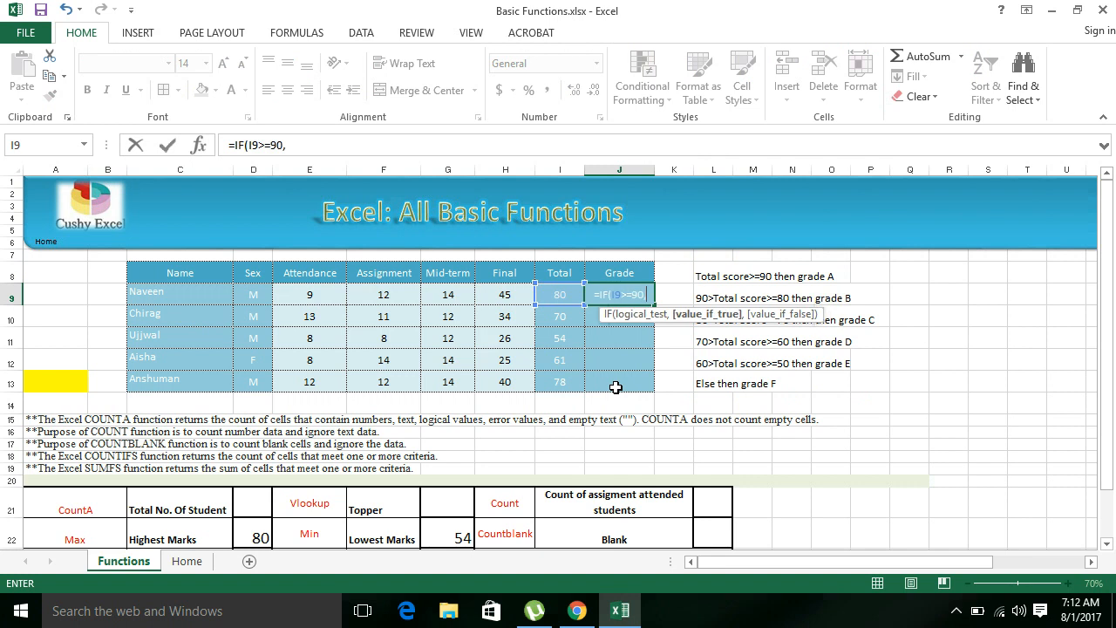
text("A)
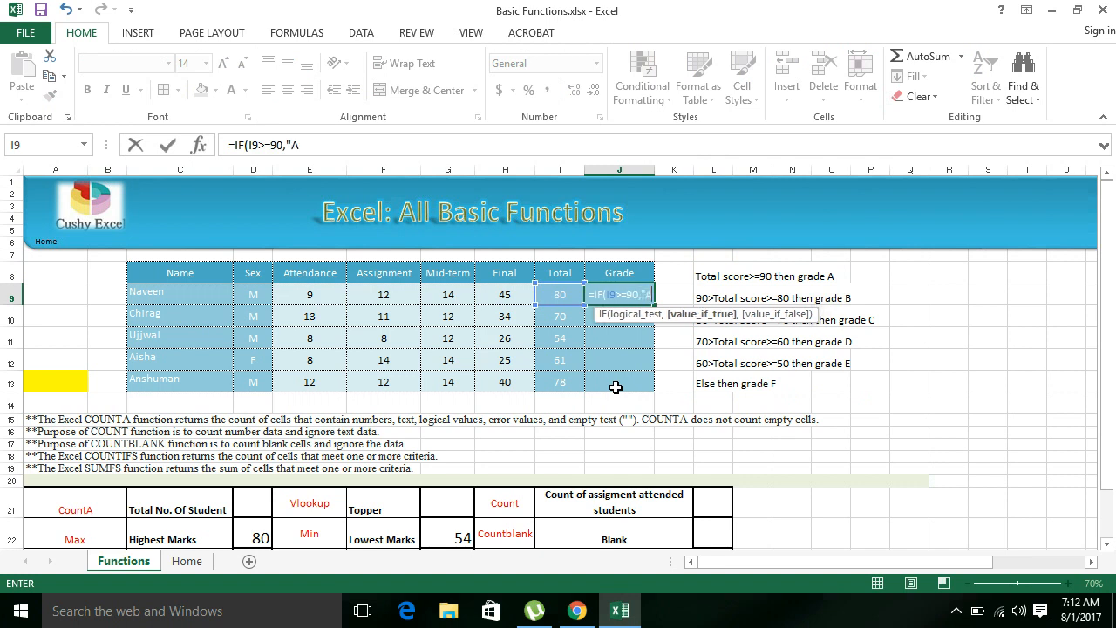
text(",)
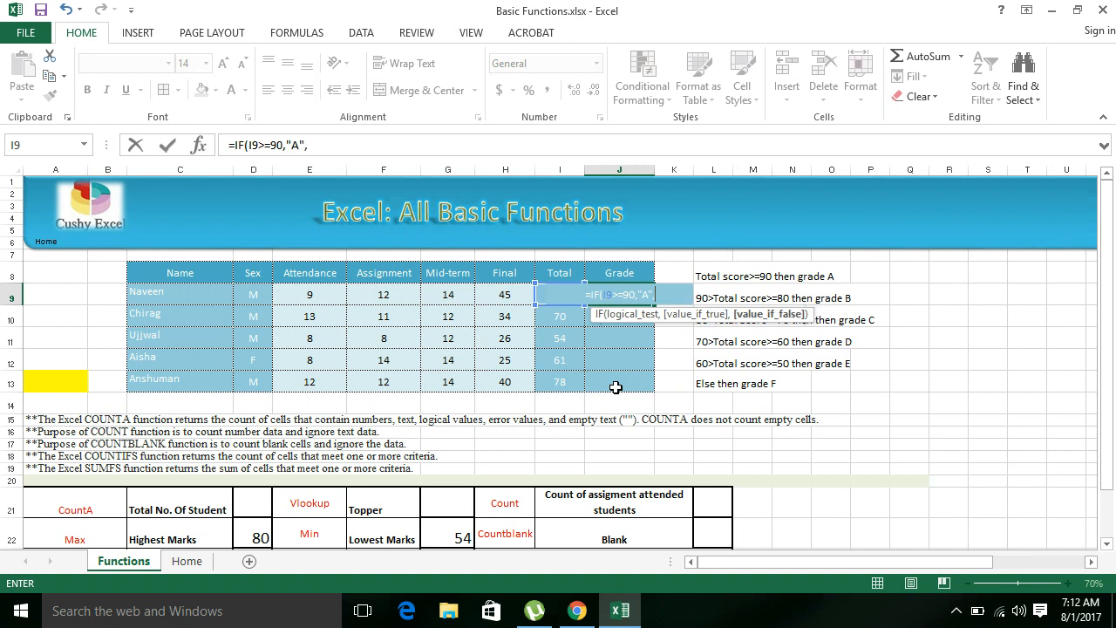
- Nest a second IF in the J9 formula that returns "B" when I9>=80
text(if)
key(Tab)
key(Left)
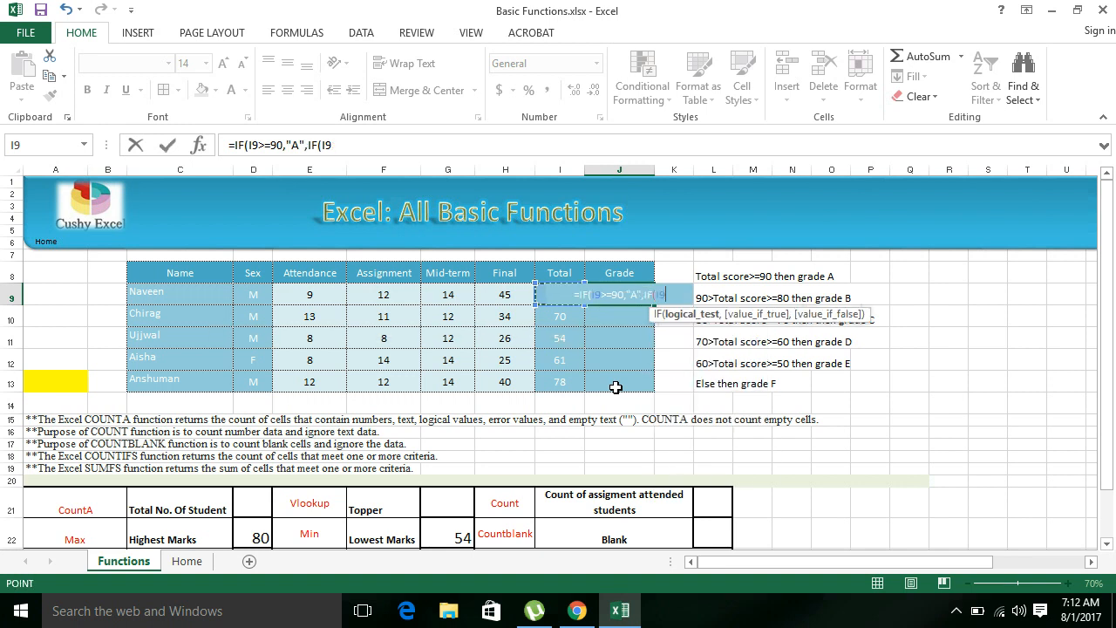
text(>)
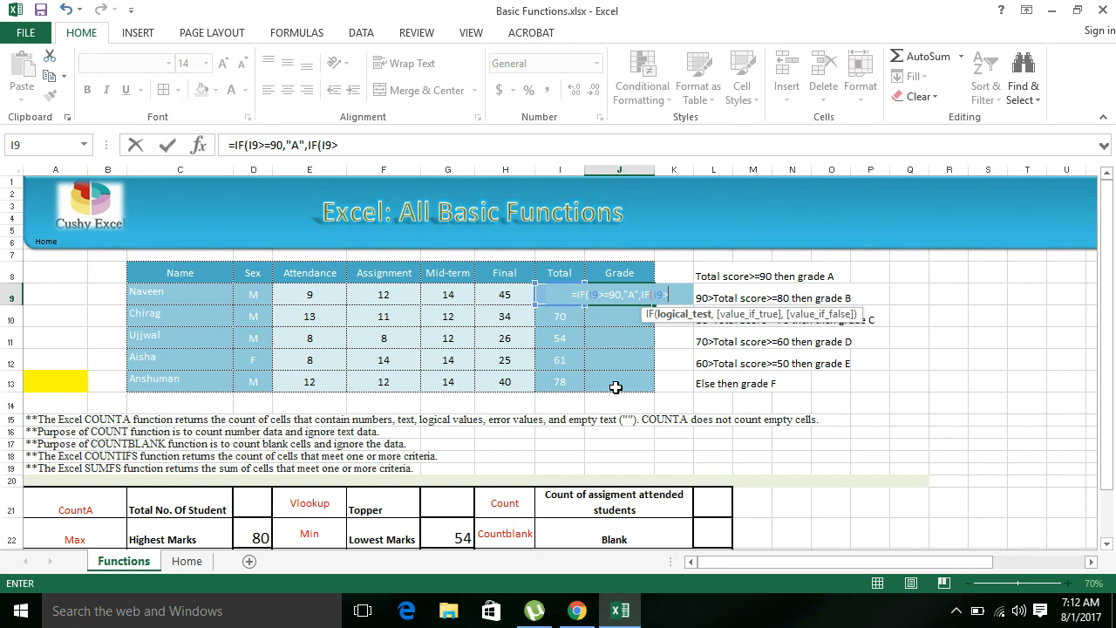
text(=)
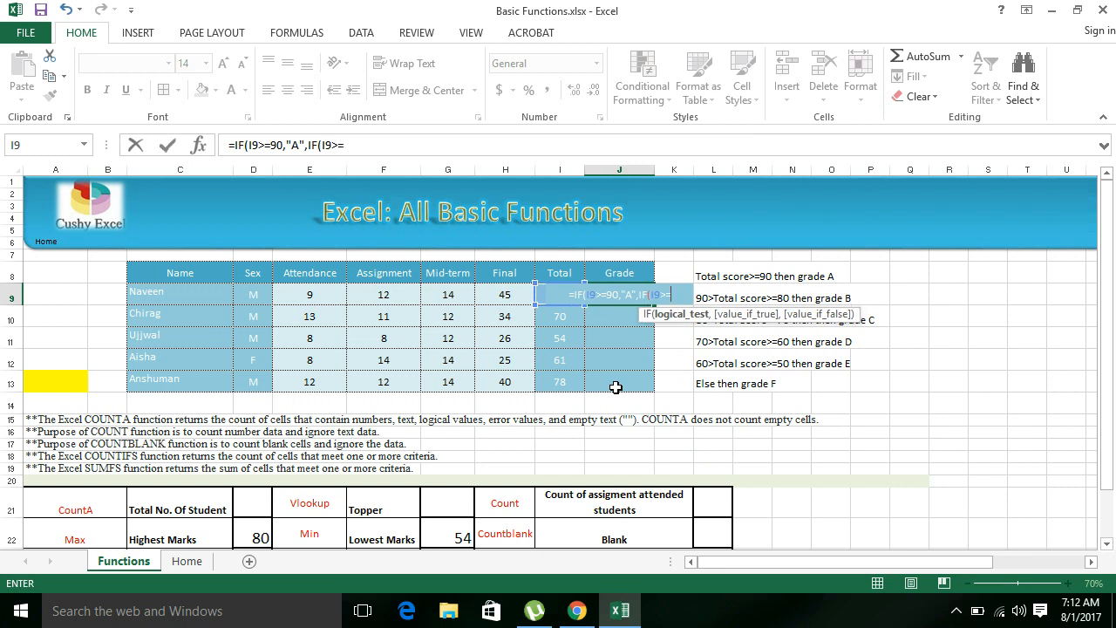
text(80,"B",)
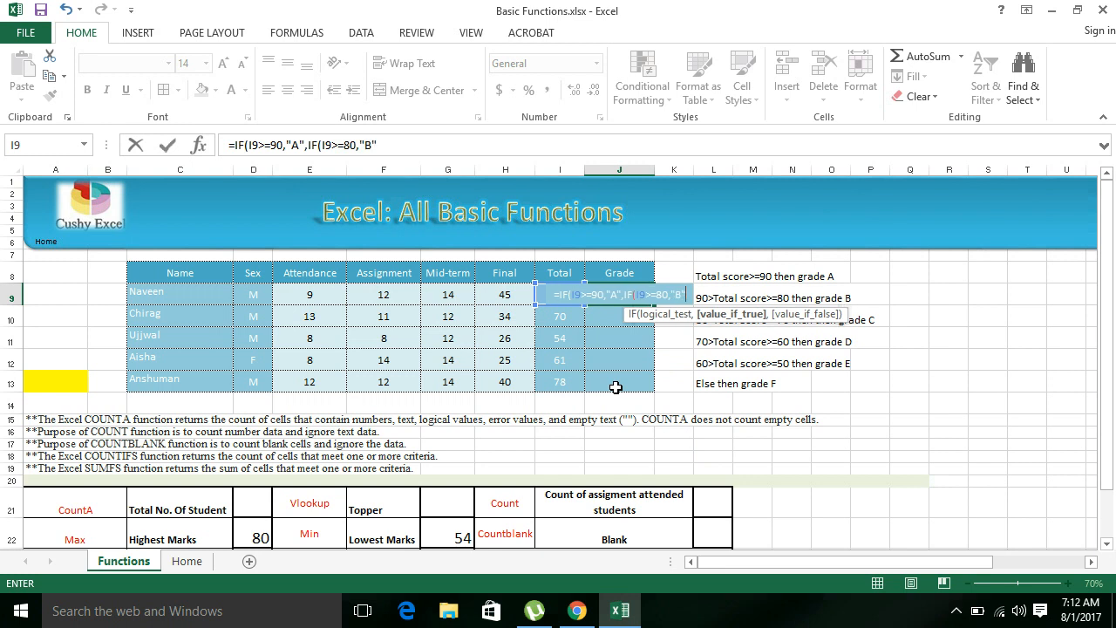
- Nest a third IF in the J9 formula that returns "C" when I9>=70
text(IF(I9)
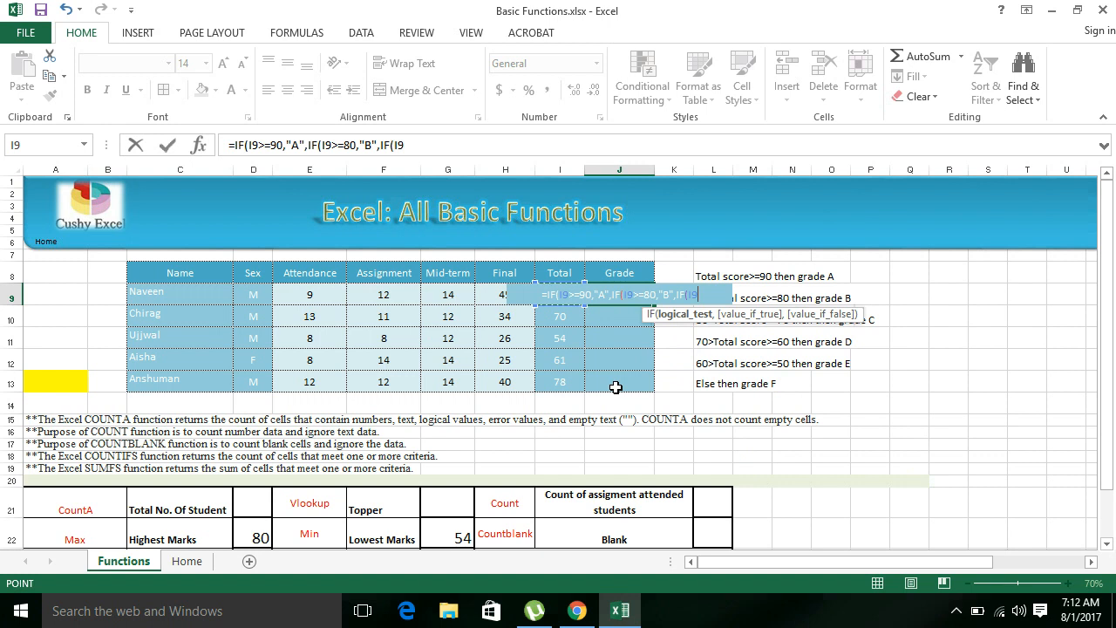
text(>=)
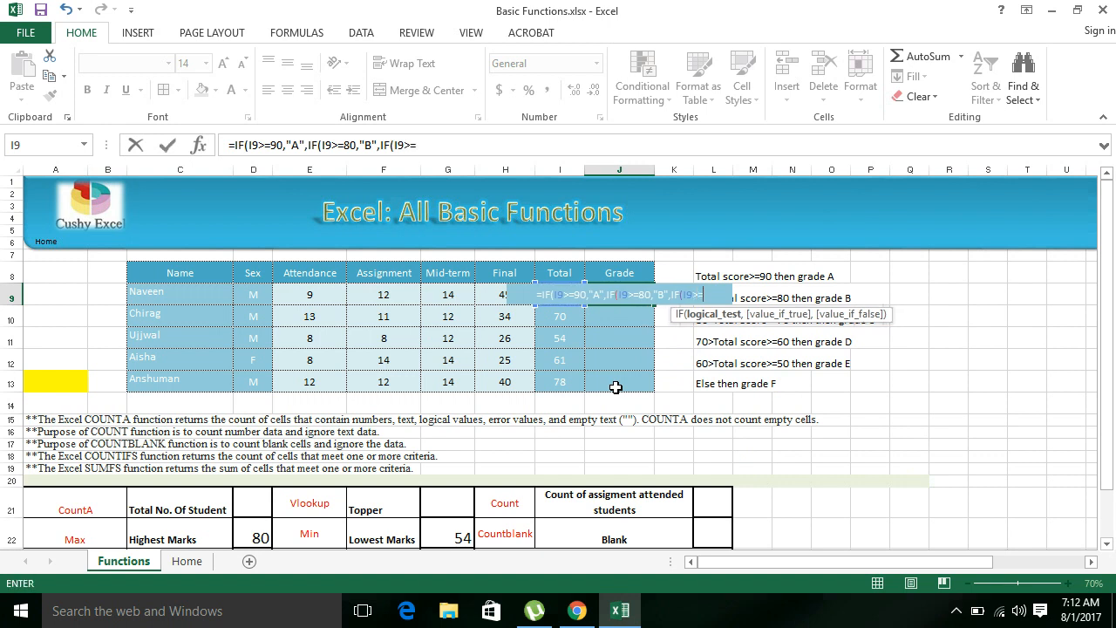
text(70)
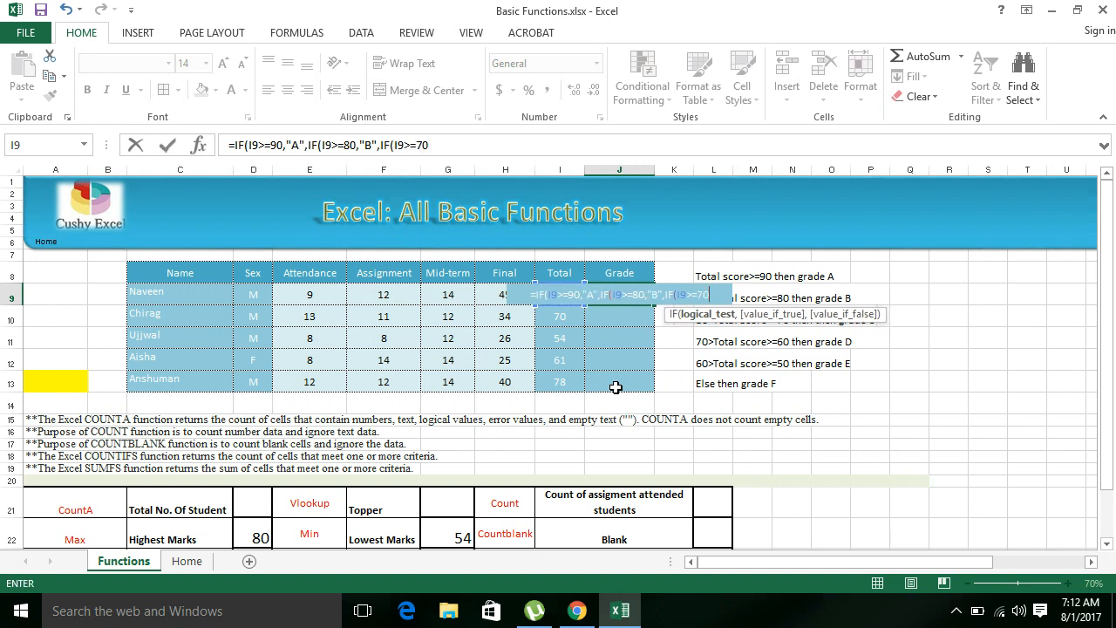
text(,")
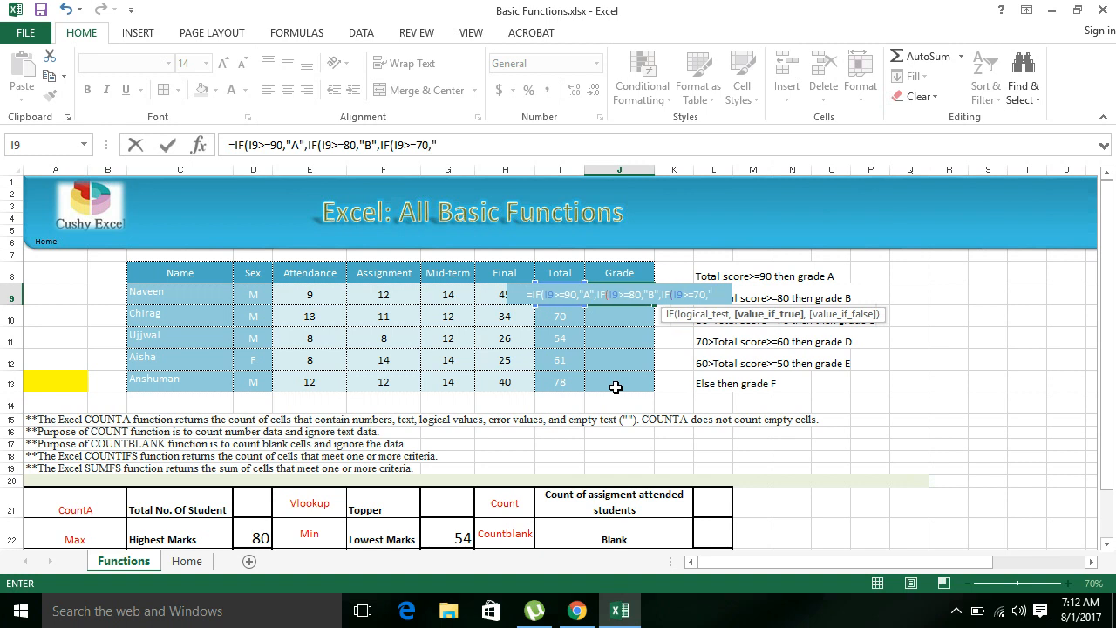
text(C)
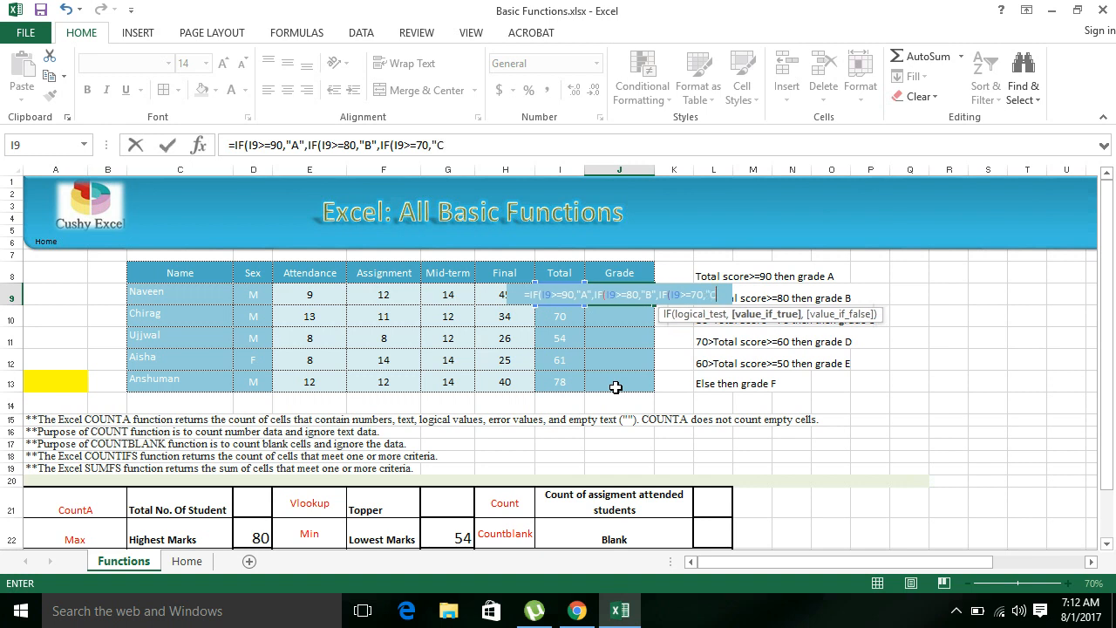
- Nest a fourth IF in the J9 formula that returns "D" when I9>=60
text(",IF()
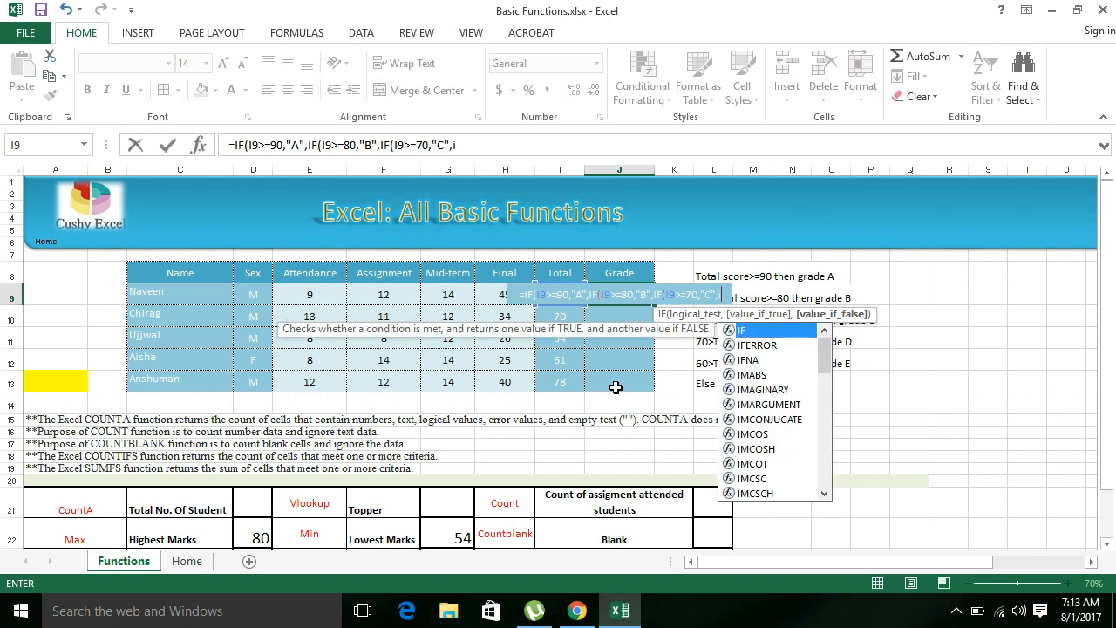
key(Left)
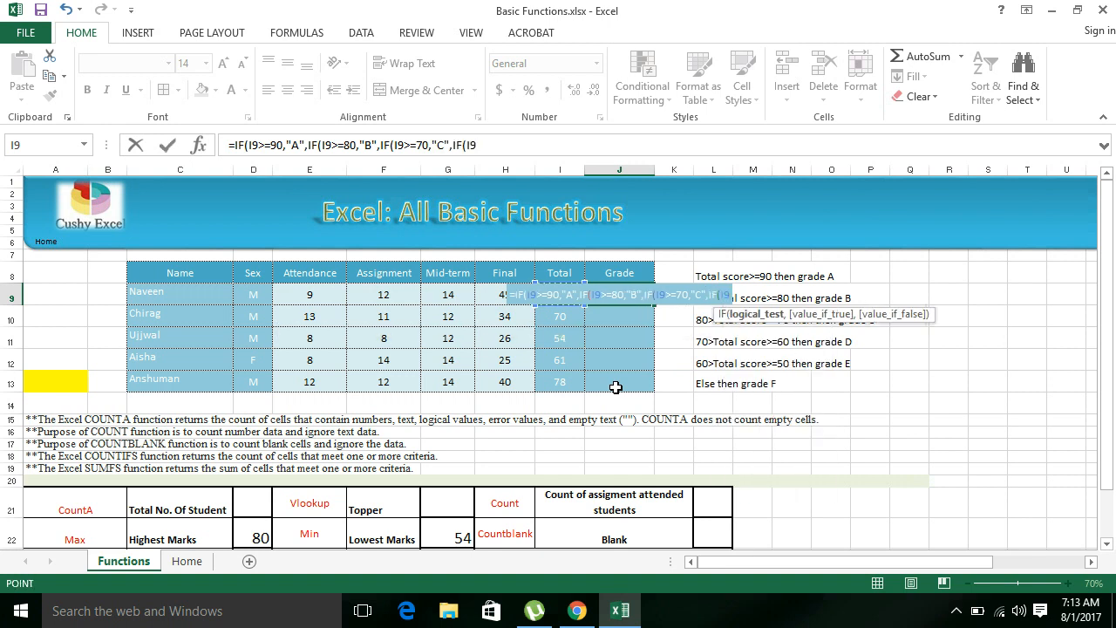
text(>=)
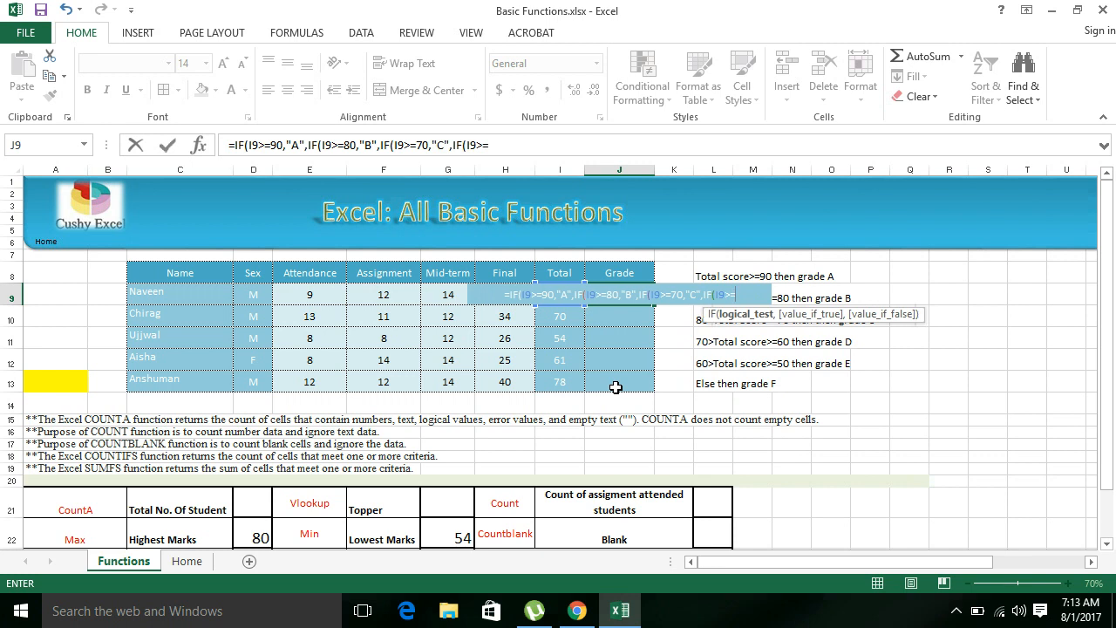
text(60)
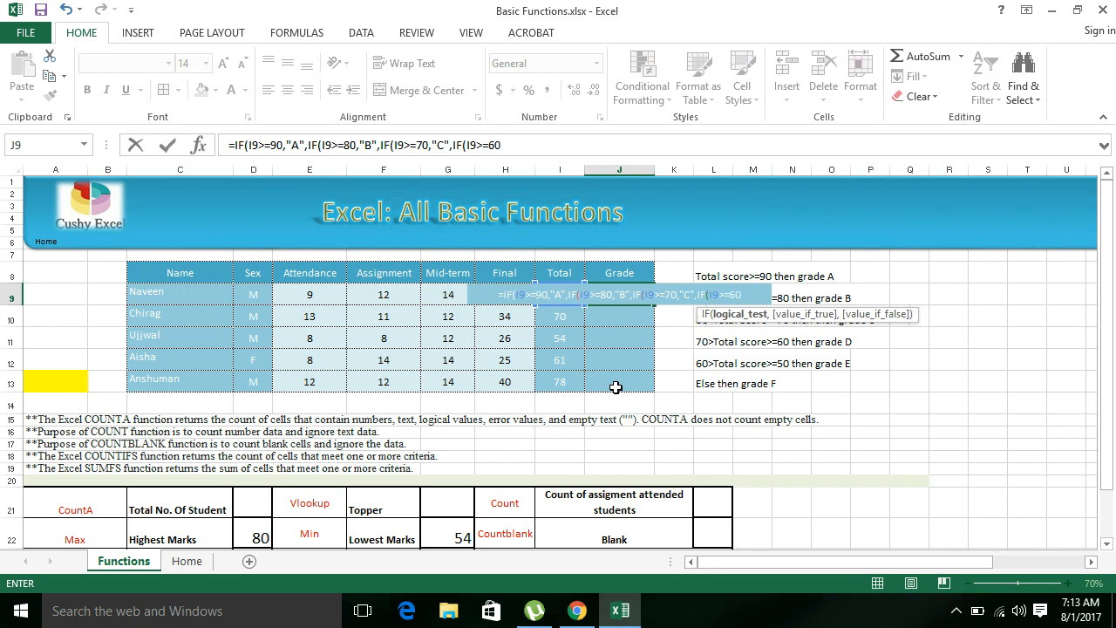
text(,")
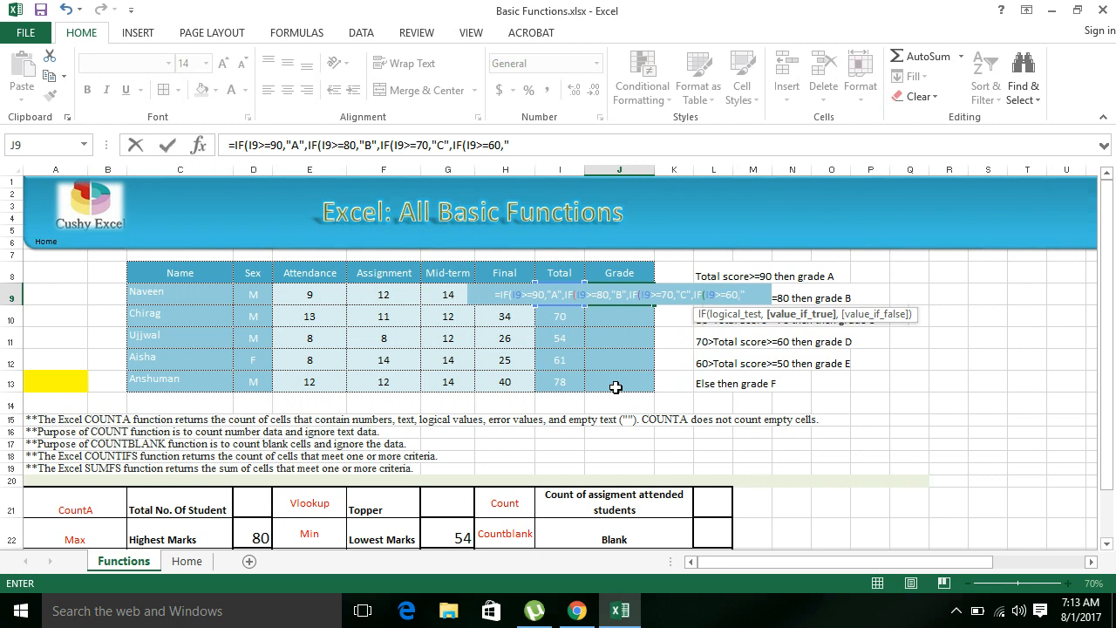
text(D")
- Nest a fifth IF in the J9 formula that returns "E" when I9>=50
text(,IF()
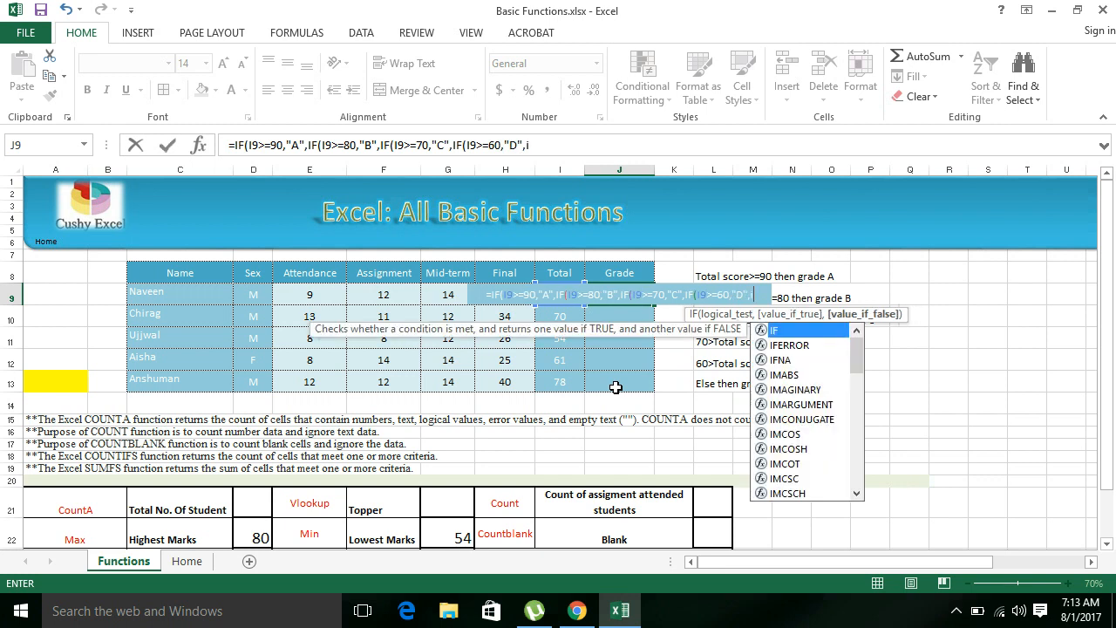
key(Left)
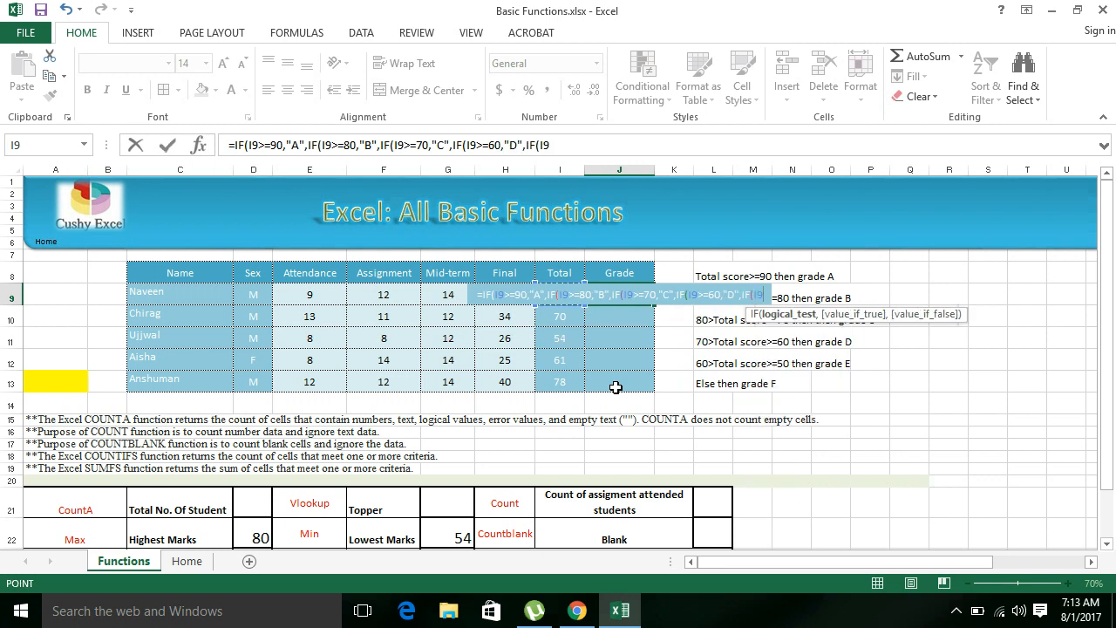
text(>=50,)
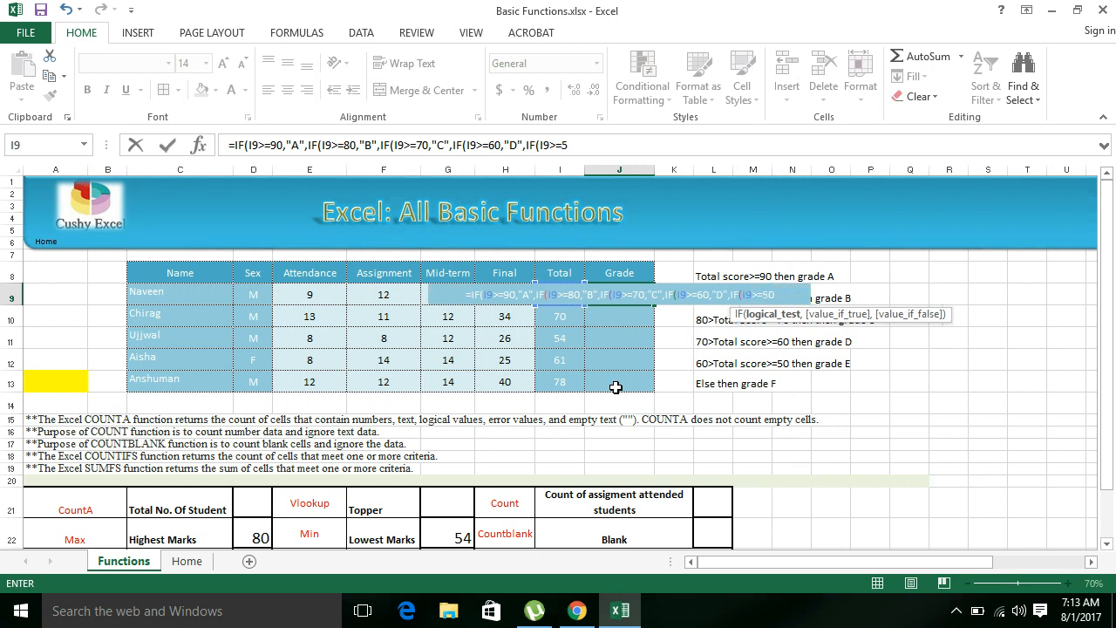
text(")
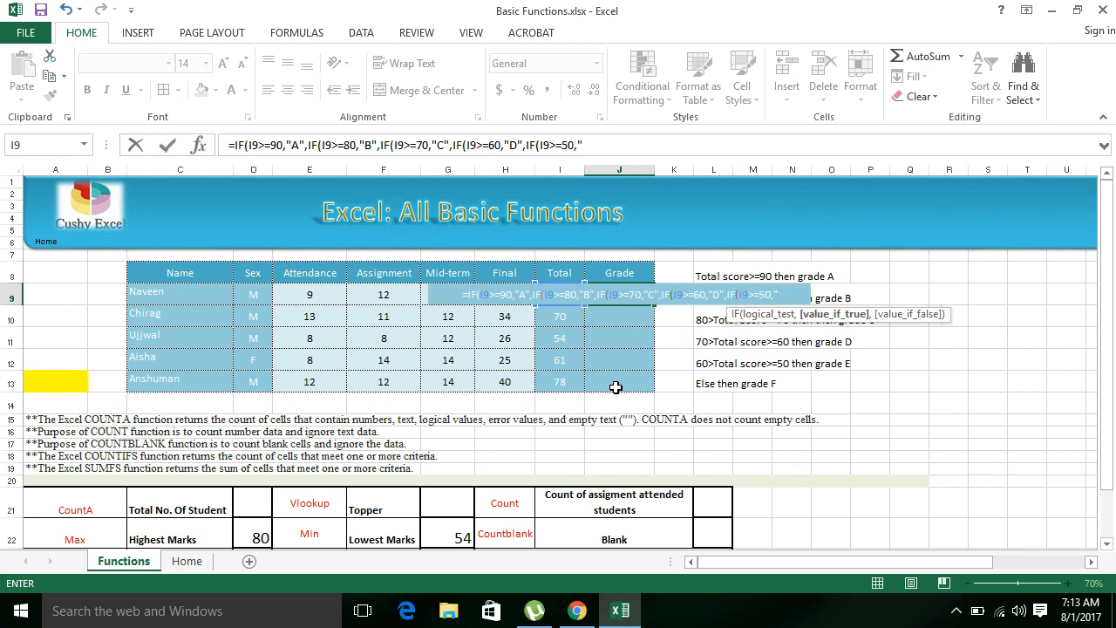
text(E")
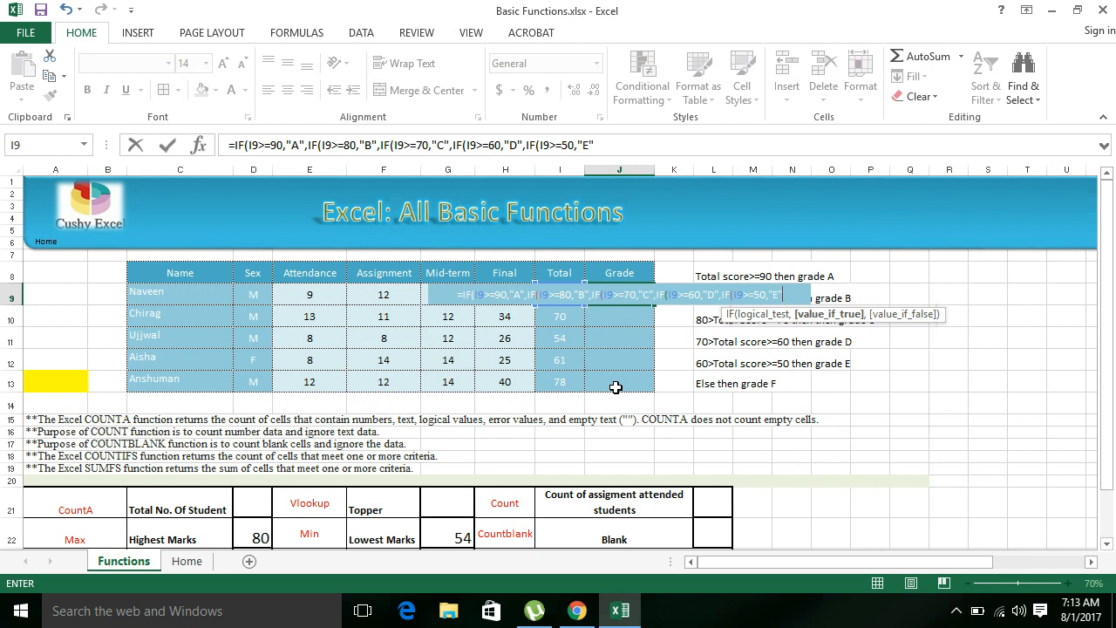
- Finish the J9 formula with "F" as the final false value and accept the proposed closing-parenthesis correction
text(,)
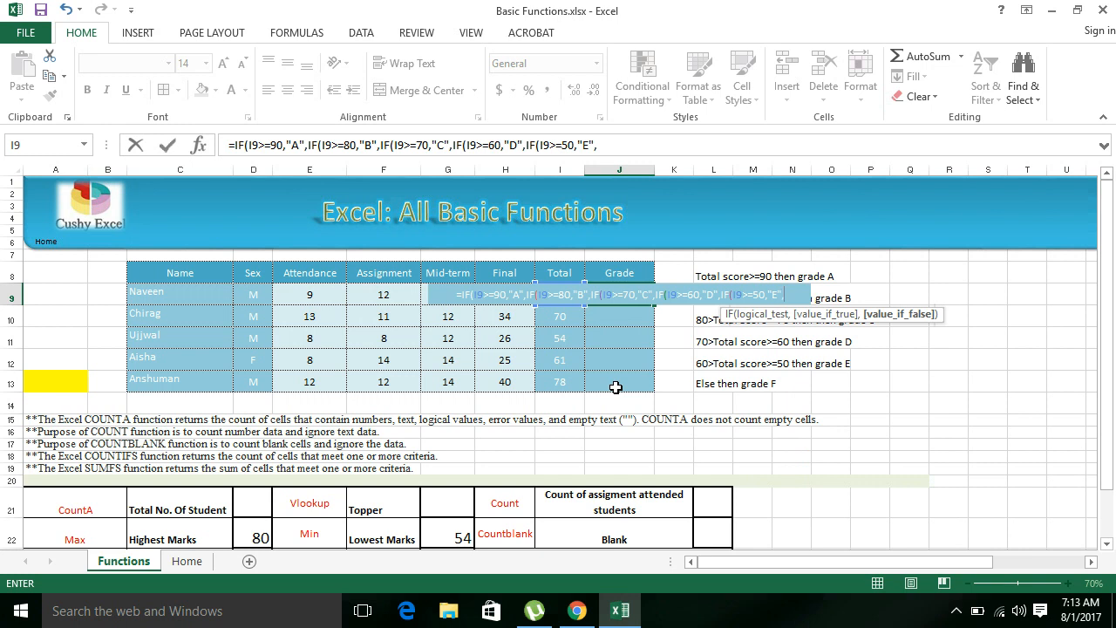
text(F)
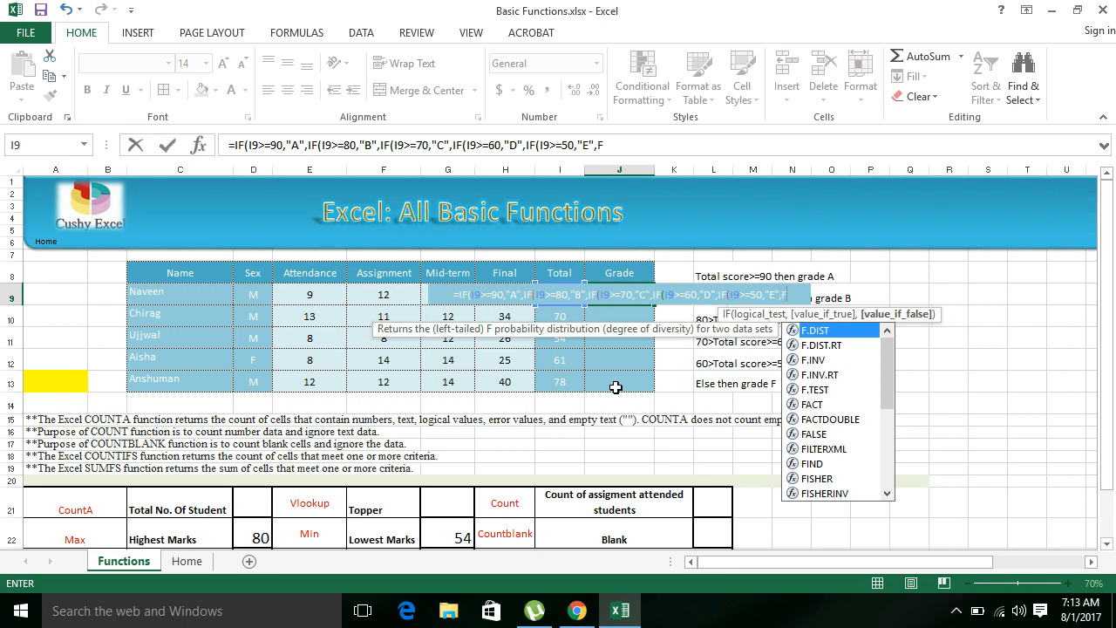
key(BackSpace)
text("F"))
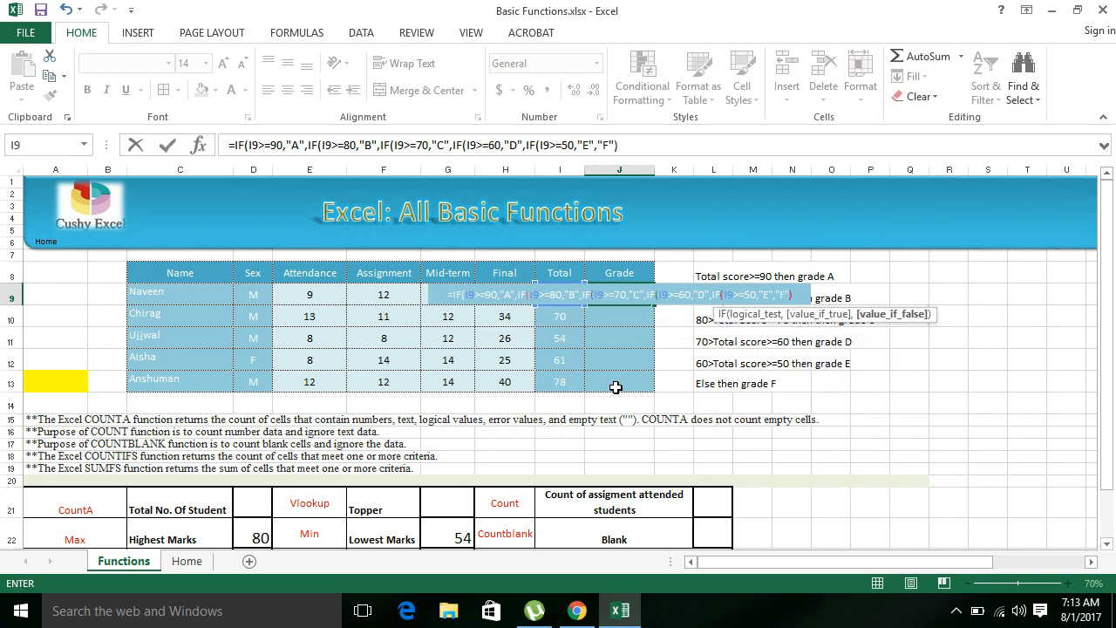
key(Return)
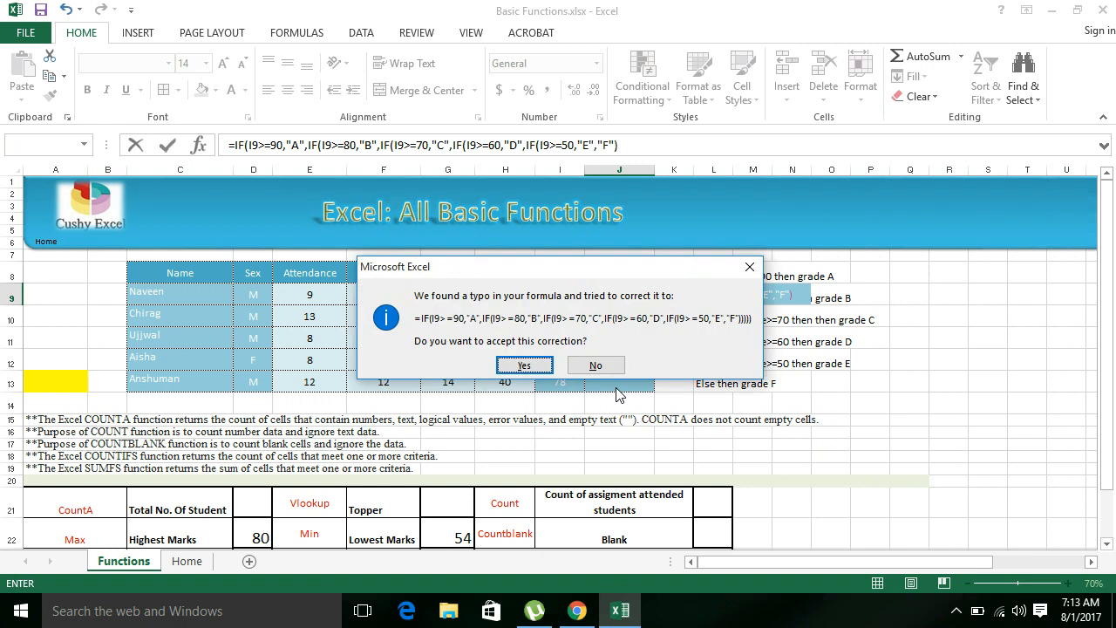
key(Return)
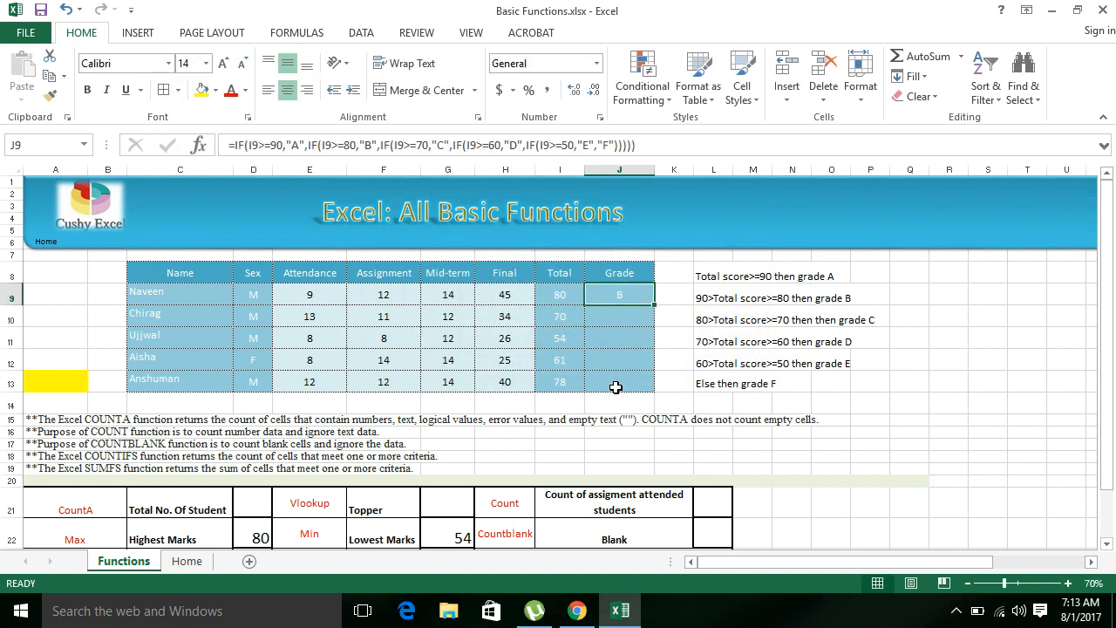
- Remove the last closing parenthesis from the J9 formula, re-enter it and accept the proposed correction
click(641, 145)
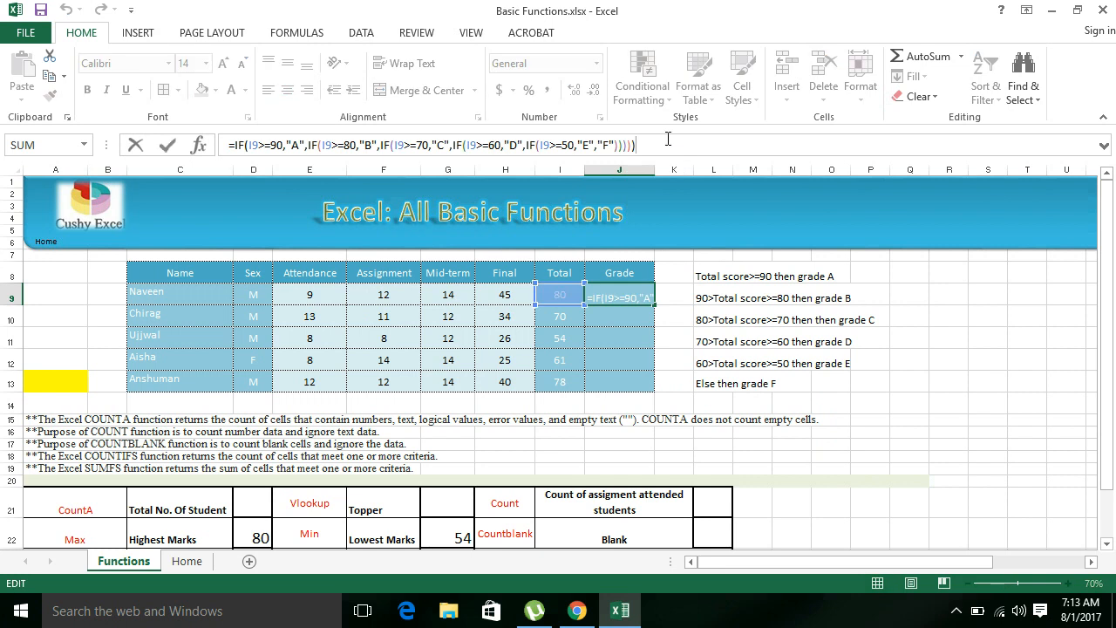
key(BackSpace)
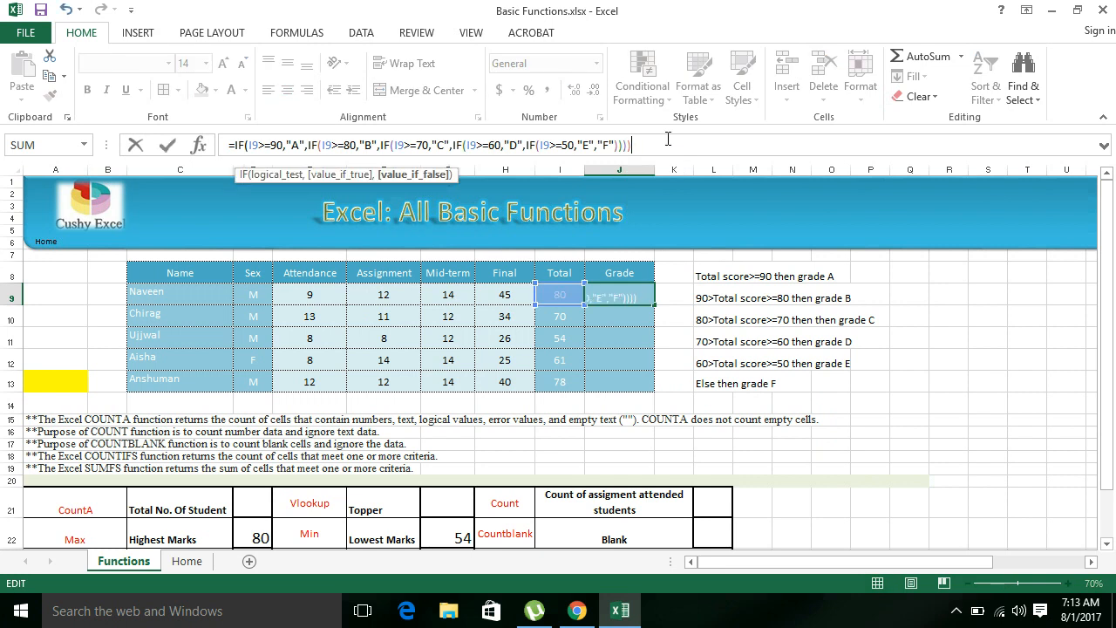
key(Return)
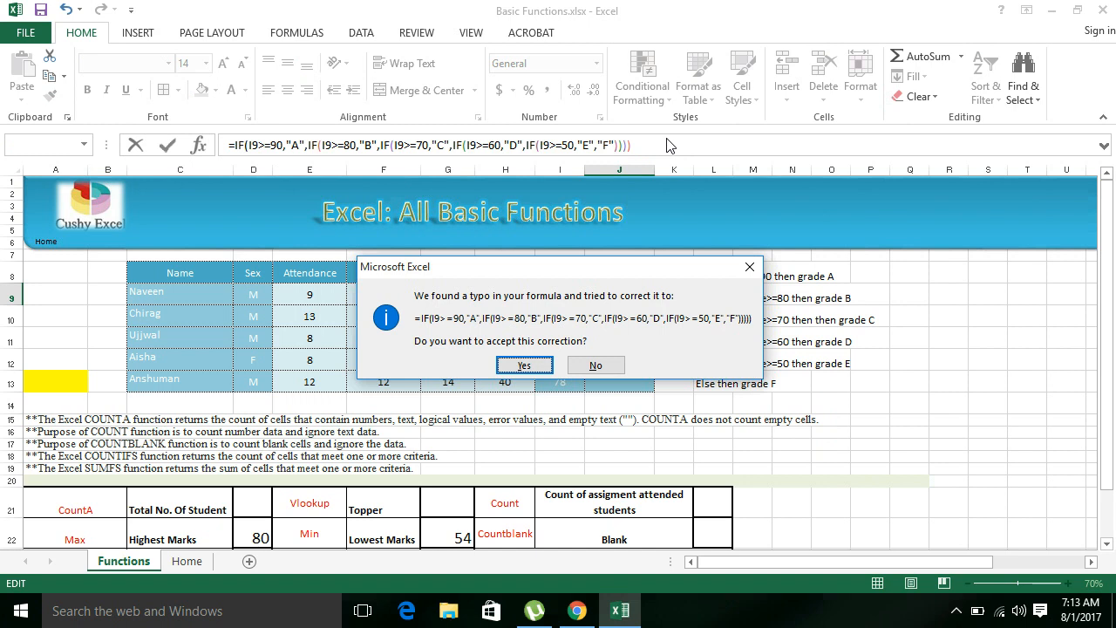
key(Return)
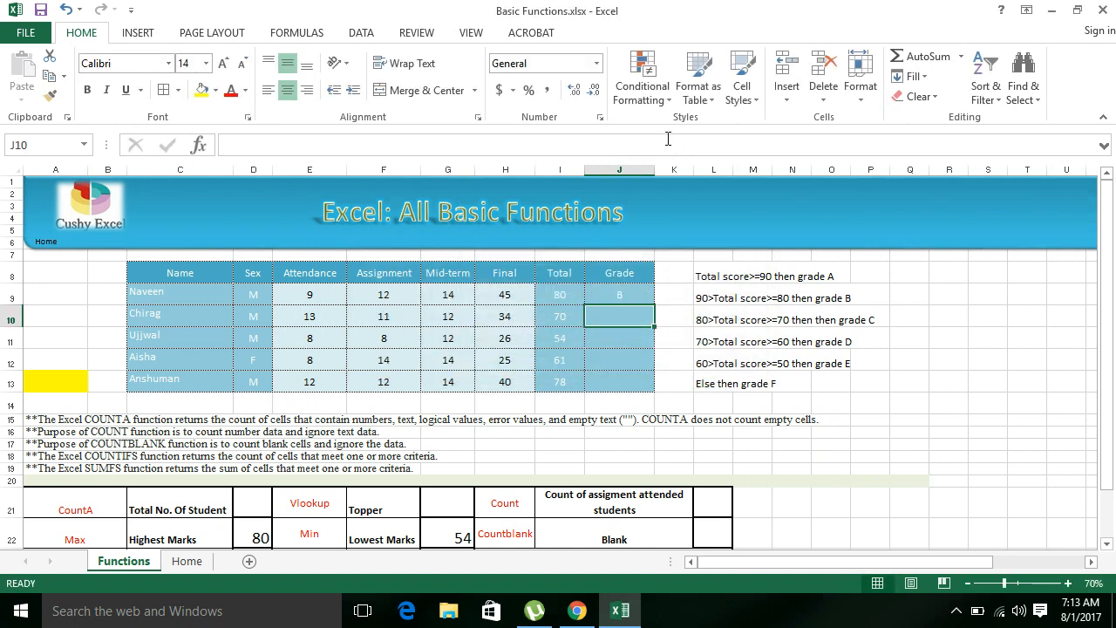
- Change the I9 references in the >=90 and >=80 tests of the J9 formula to $I9
key(Up)
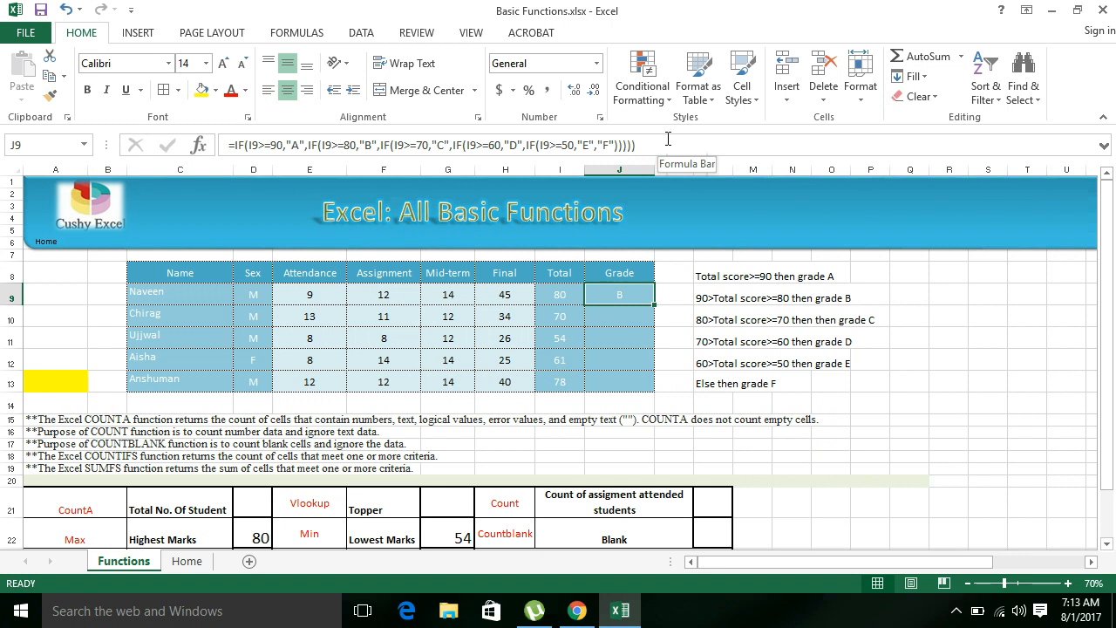
click(258, 145)
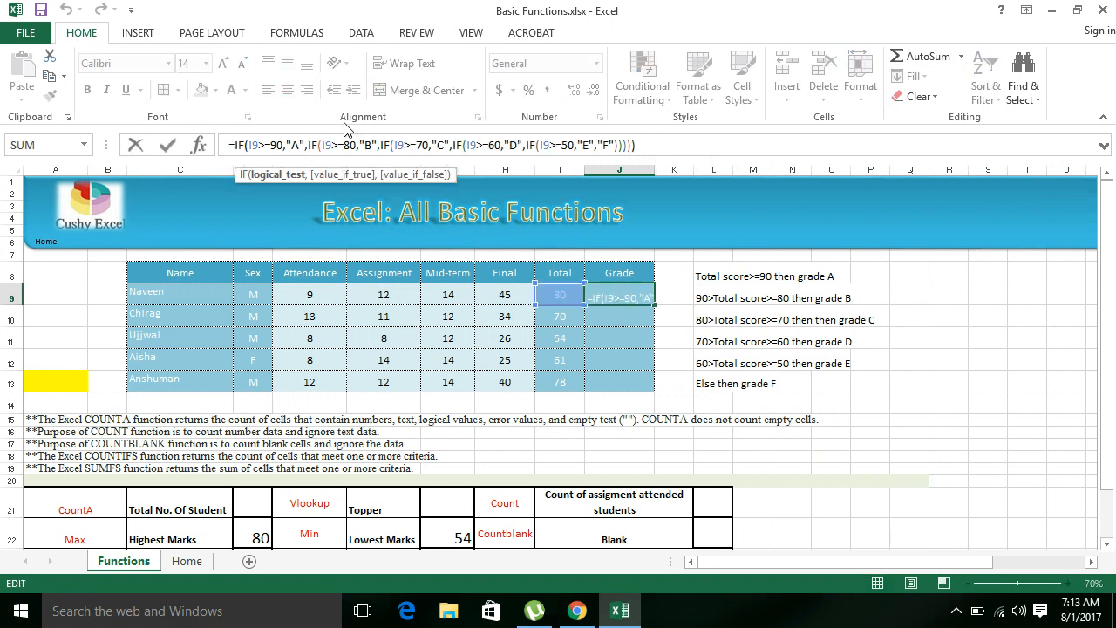
key(F4)
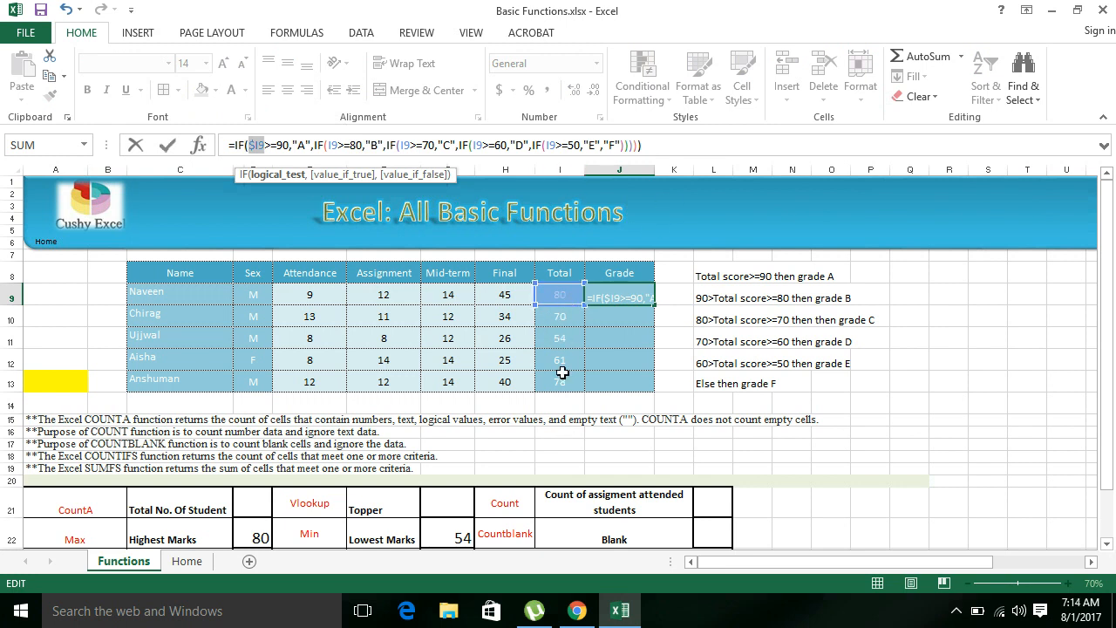
click(339, 145)
key(F4)
key(F4)
key(F4)
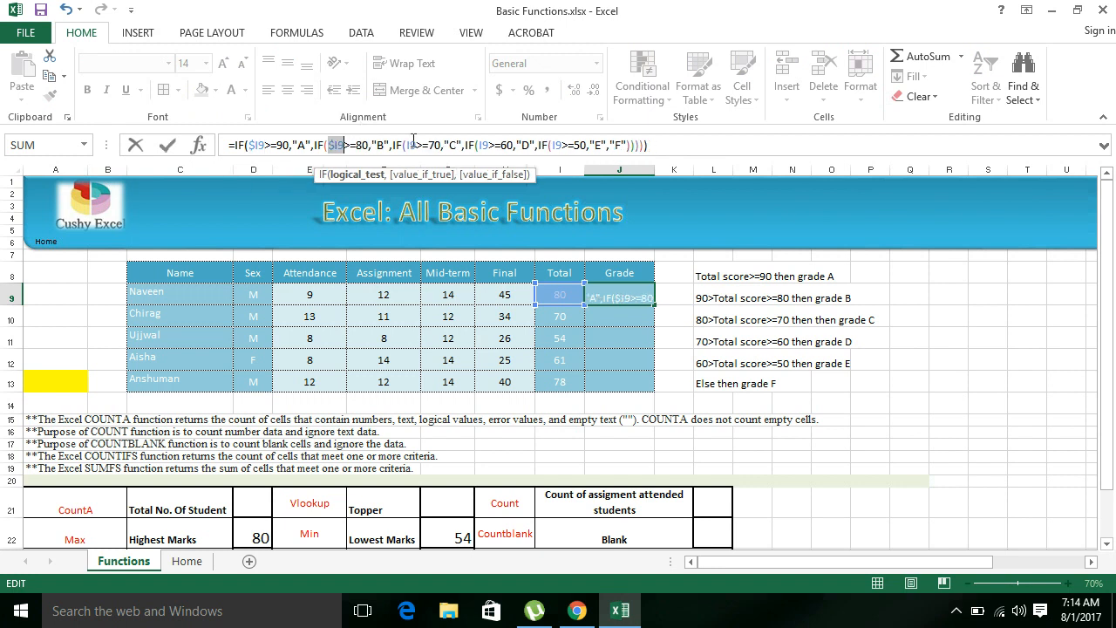
- Change the I9 reference in the >=70 test of the J9 formula to $I9
click(412, 145)
key(F5)
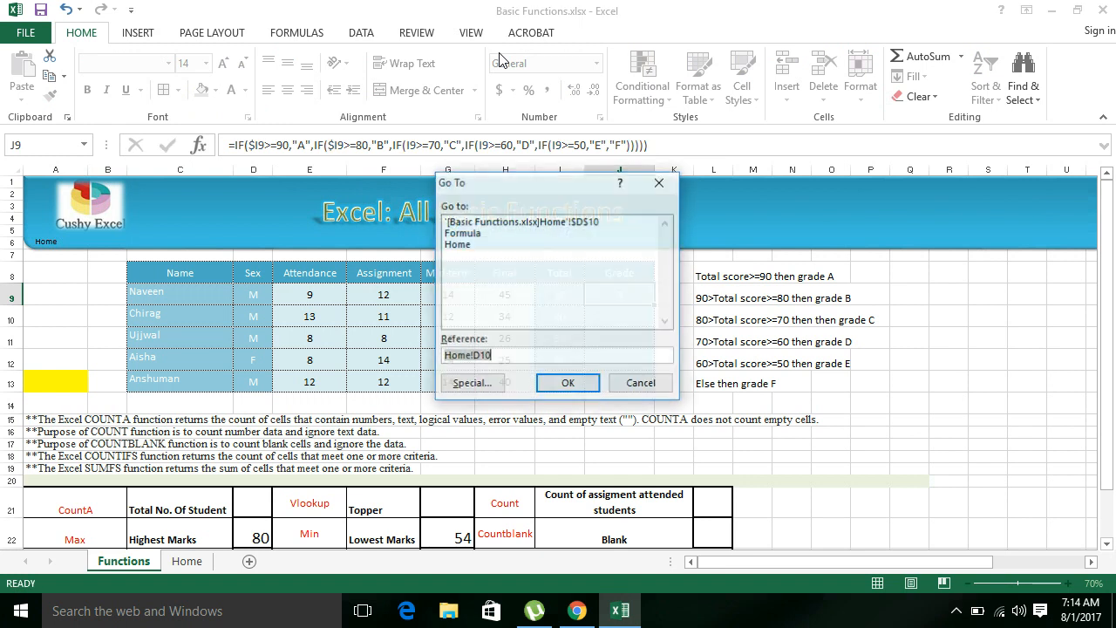
click(643, 385)
click(421, 145)
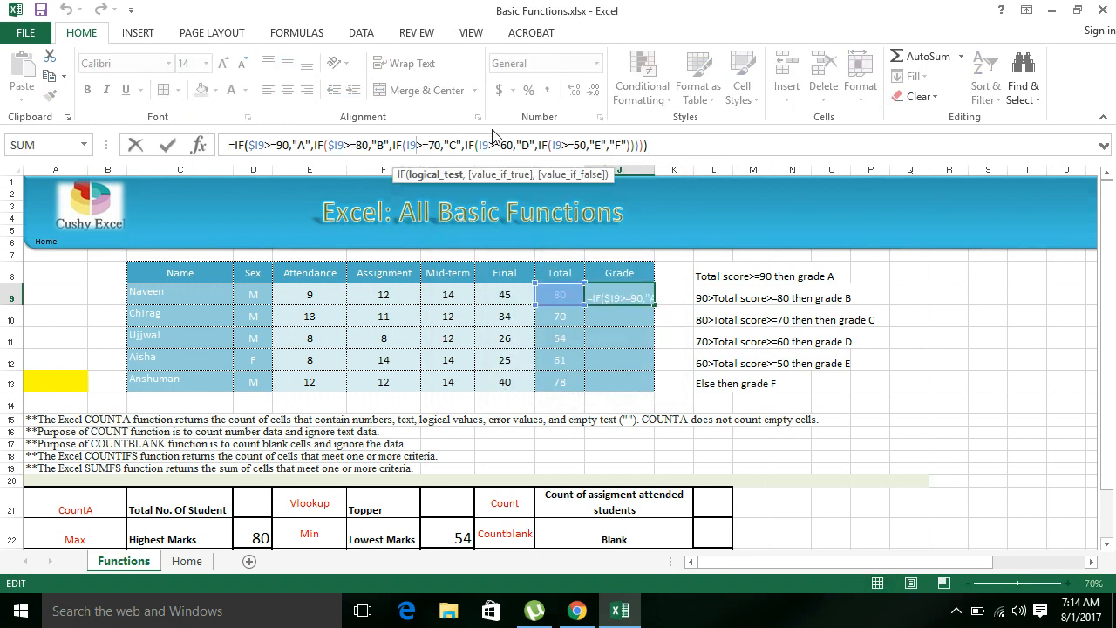
key(F4)
key(F4)
key(F4)
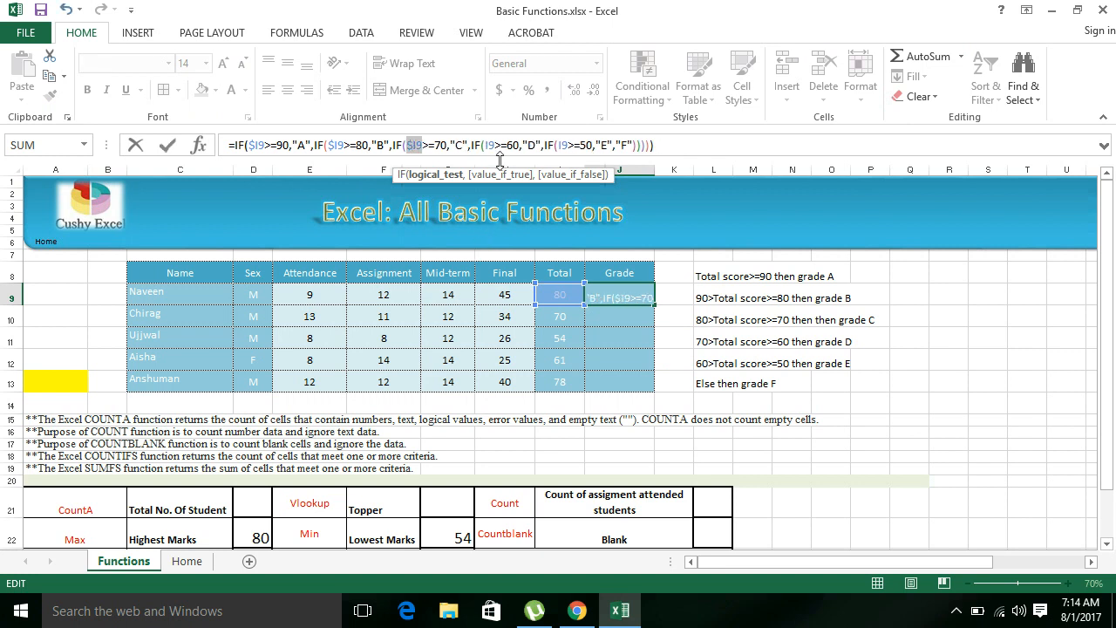
- Change the I9 references in the >=60 and >=50 tests of the J9 formula to $I9
click(522, 142)
key(F4)
key(F4)
key(F4)
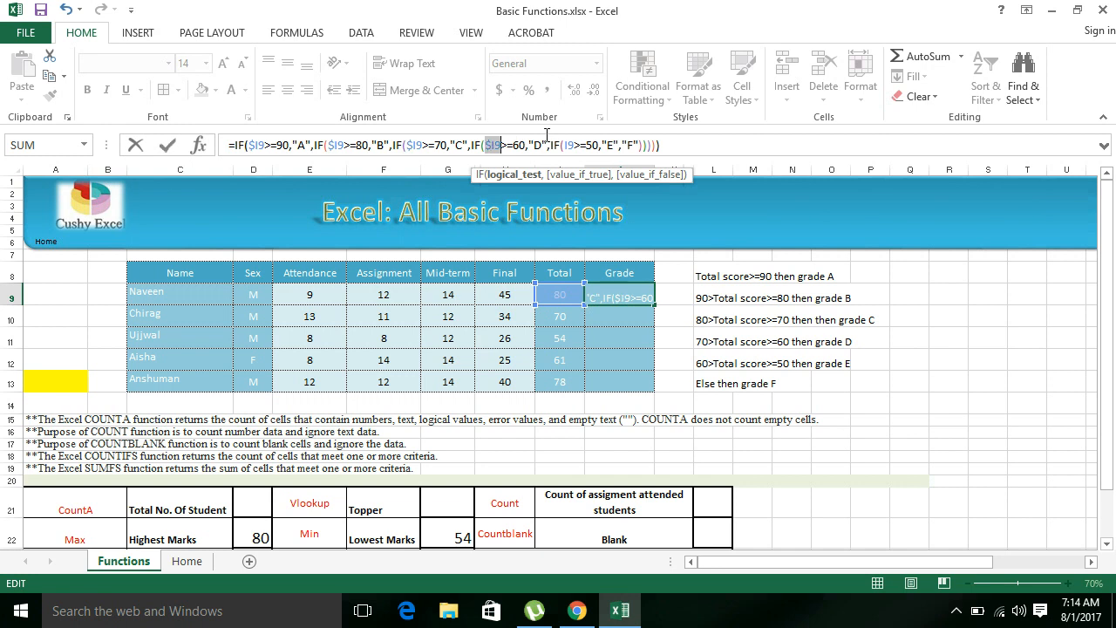
click(576, 144)
key(F4)
key(F4)
key(F4)
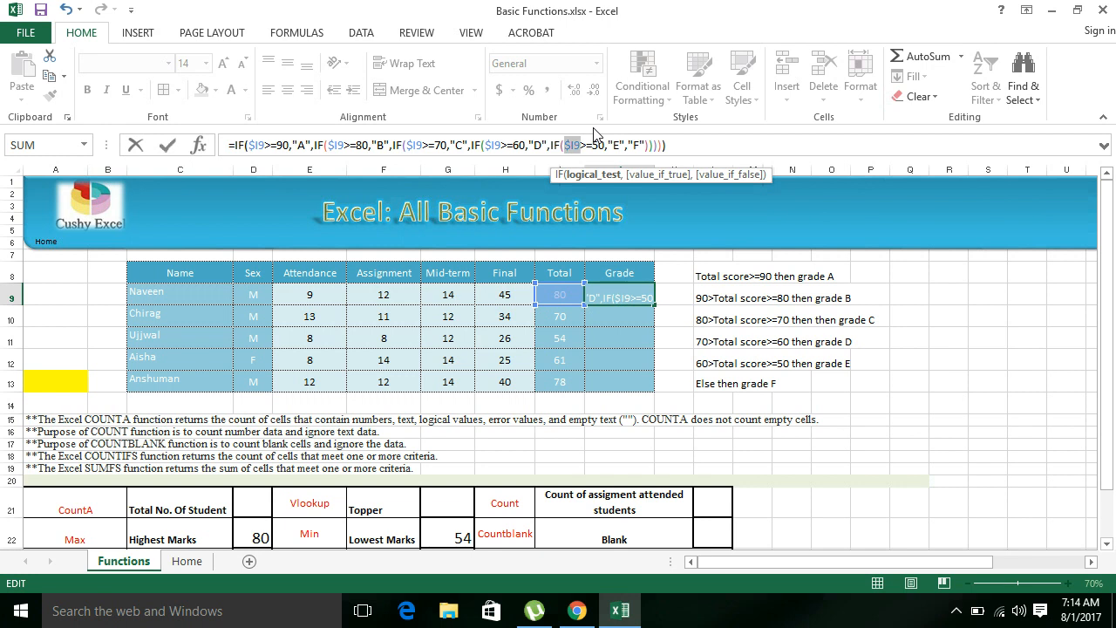
- Enter the edited J9 formula, fill it down through J13 and return to J9 to review it
key(ctrl+Return)
key(shift+Down)
key(shift+Down)
key(shift+Down)
key(shift+Down)
key(ctrl+d)
key(Left)
key(Down)
key(Up)
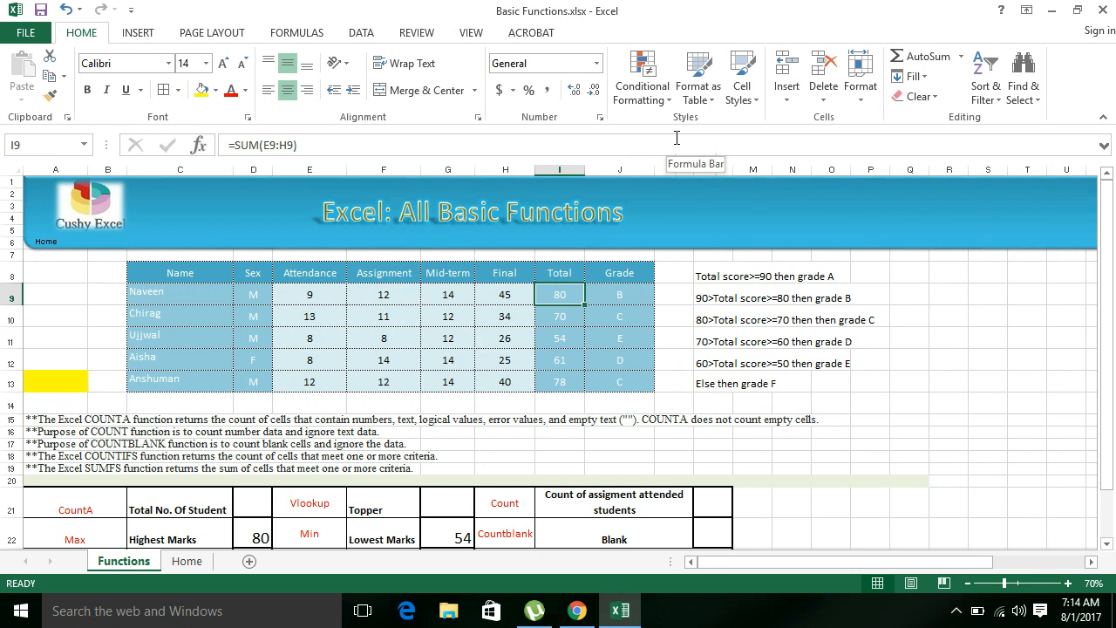
key(Right)
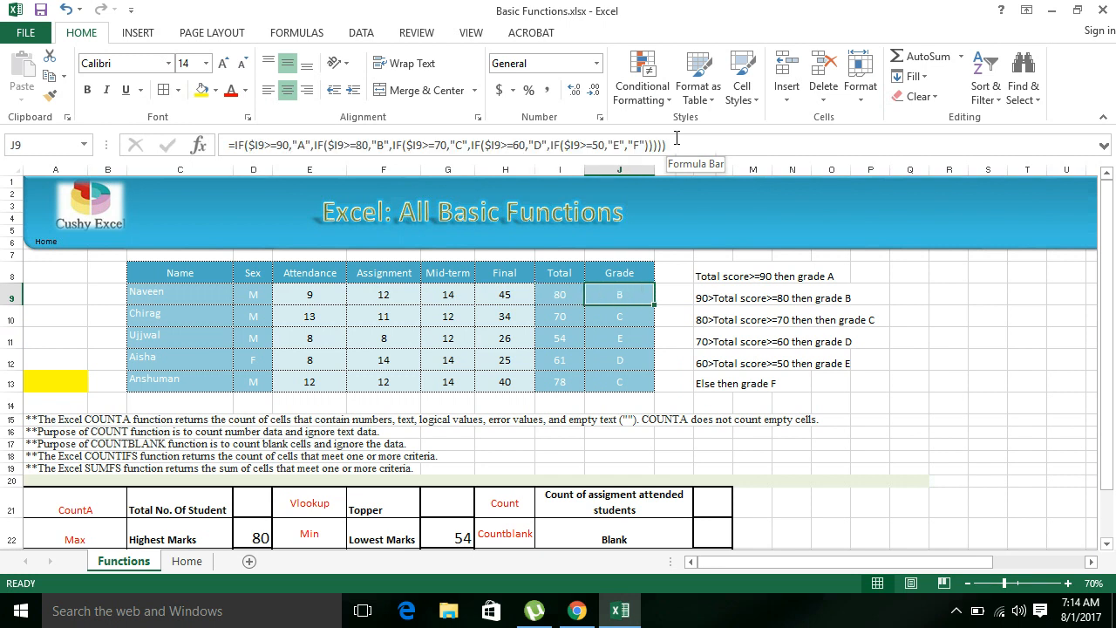
- Review the copied grade formulas in J10 through J13 for their $I row references
key(Down)
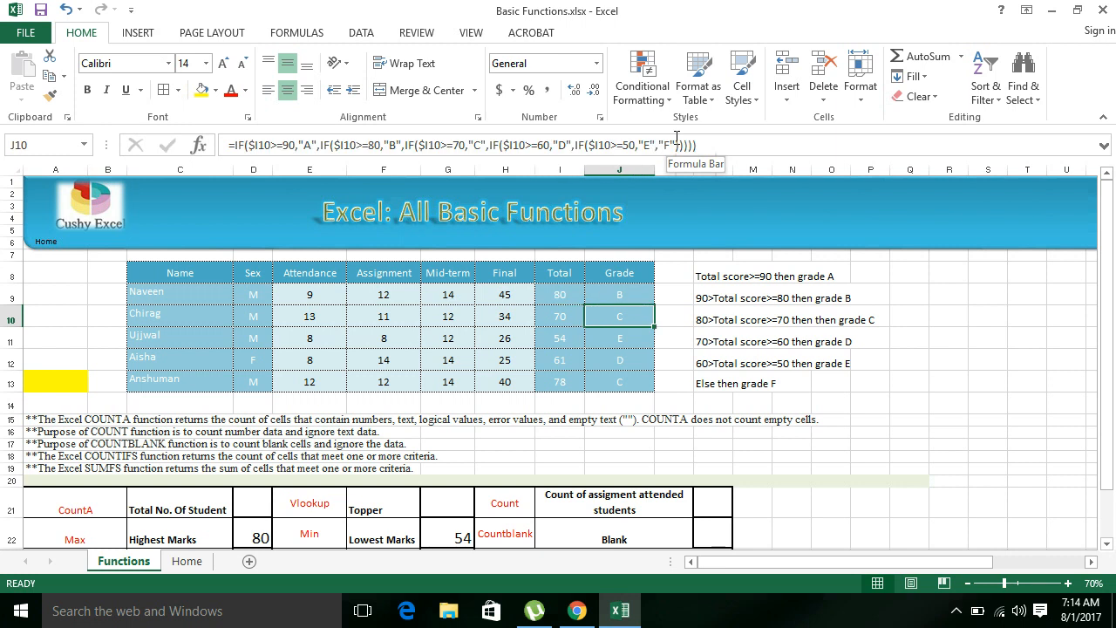
key(Down)
key(Down)
key(Down)
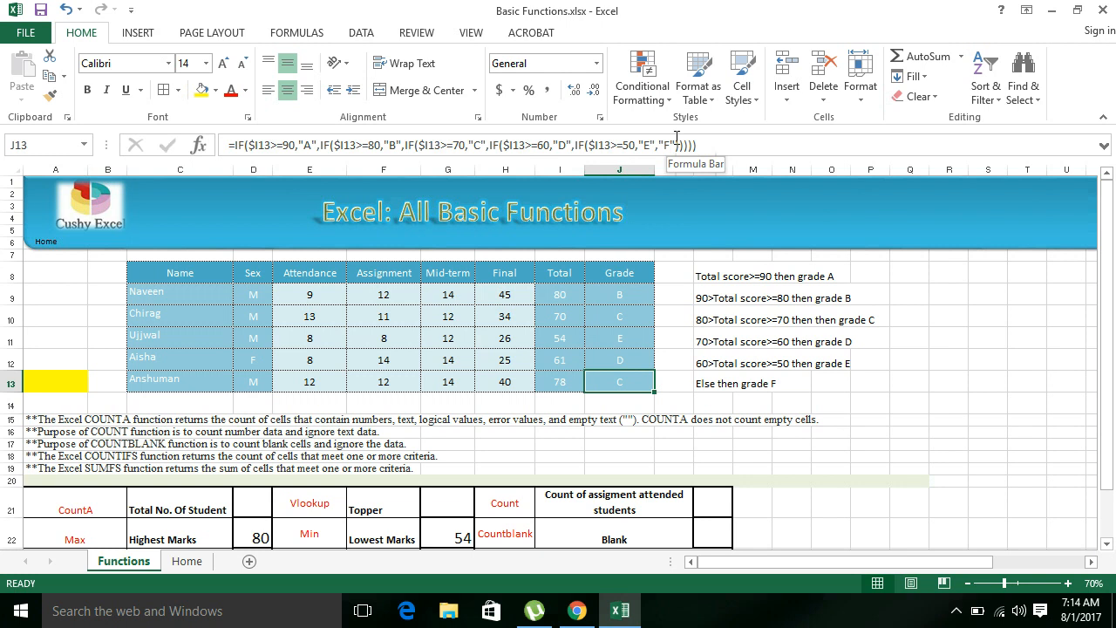
- Read the notes on the COUNTA and COUNT functions in rows 15 and 16
key(Down)
key(Right)
key(Down)
key(Down)
key(Down)
key(Down)
key(Down)
key(Down)
key(Down)
key(Down)
key(Down)
key(Down)
key(Down)
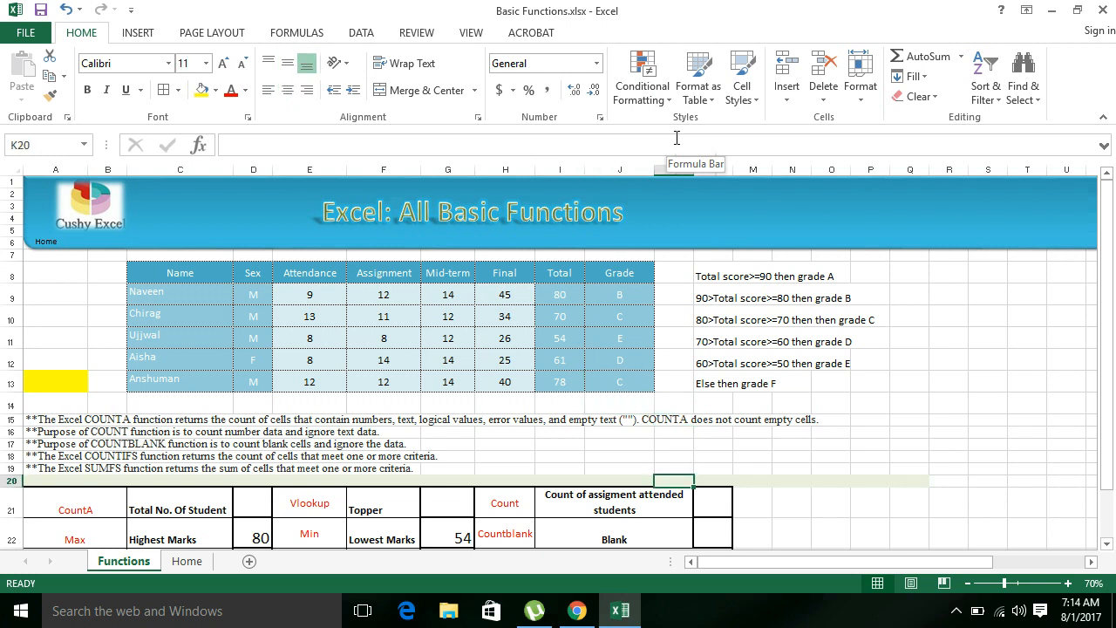
key(Up)
key(Left)
key(Up)
key(Left)
key(Up)
key(Left)
key(Up)
key(Left)
key(Up)
key(Left)
key(Up)
key(Left)
key(Up)
key(Left)
key(Up)
key(Up)
key(Left)
key(Up)
key(Down)
key(Right)
key(Up)
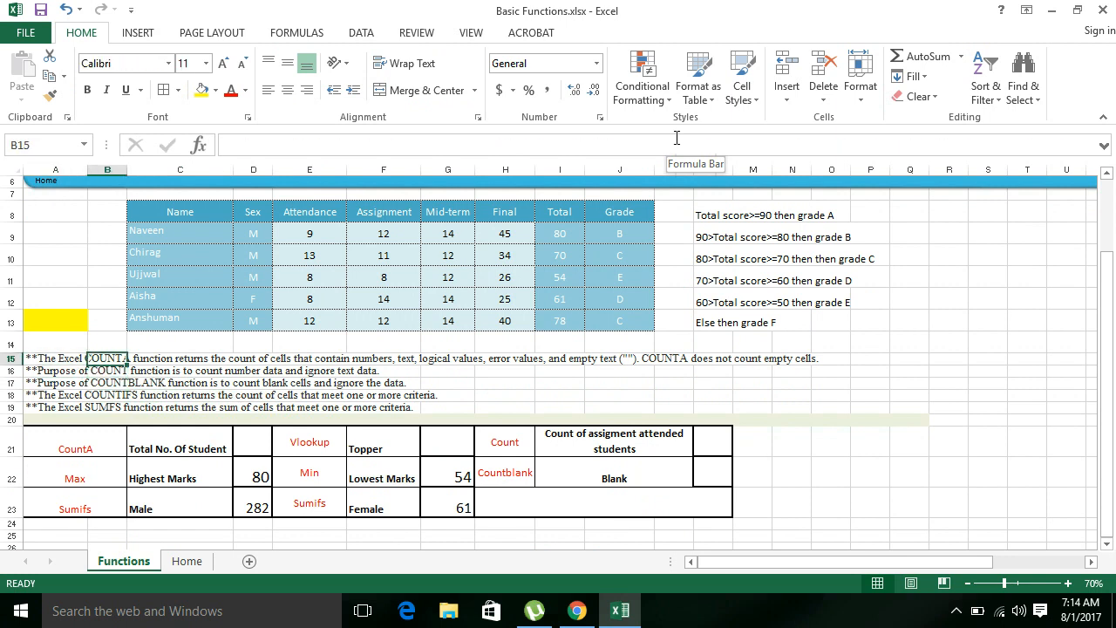
key(Right)
key(Right)
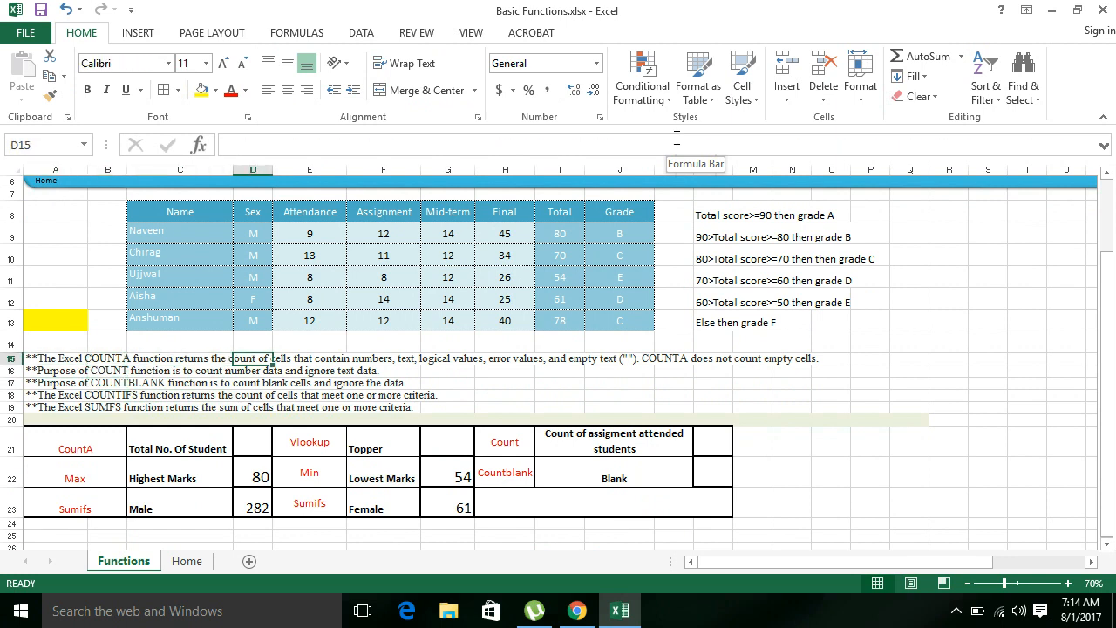
key(Right)
key(Down)
key(Down)
key(Up)
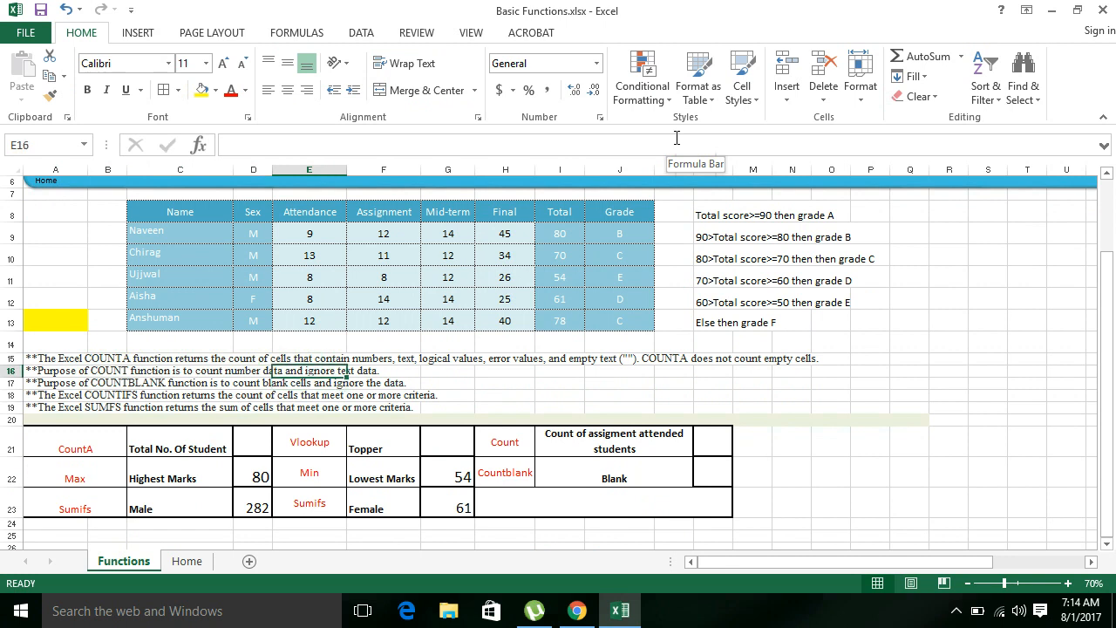
key(Right)
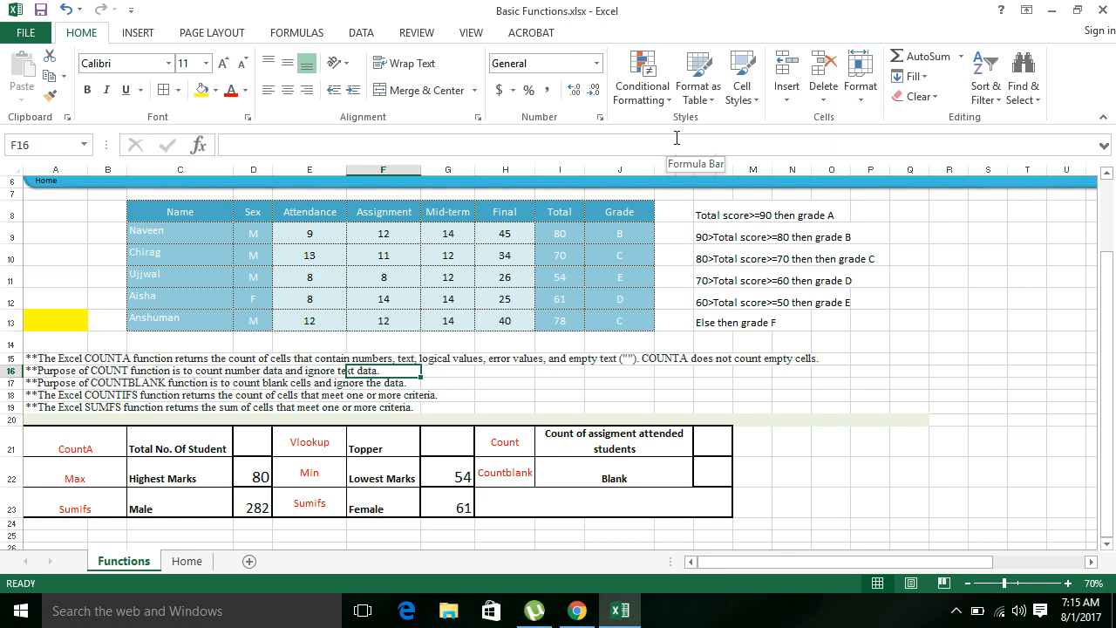
- Start a COUNTA formula in the Total No. Of Student cell D21
key(Down)
key(Left)
key(Down)
key(Left)
key(Down)
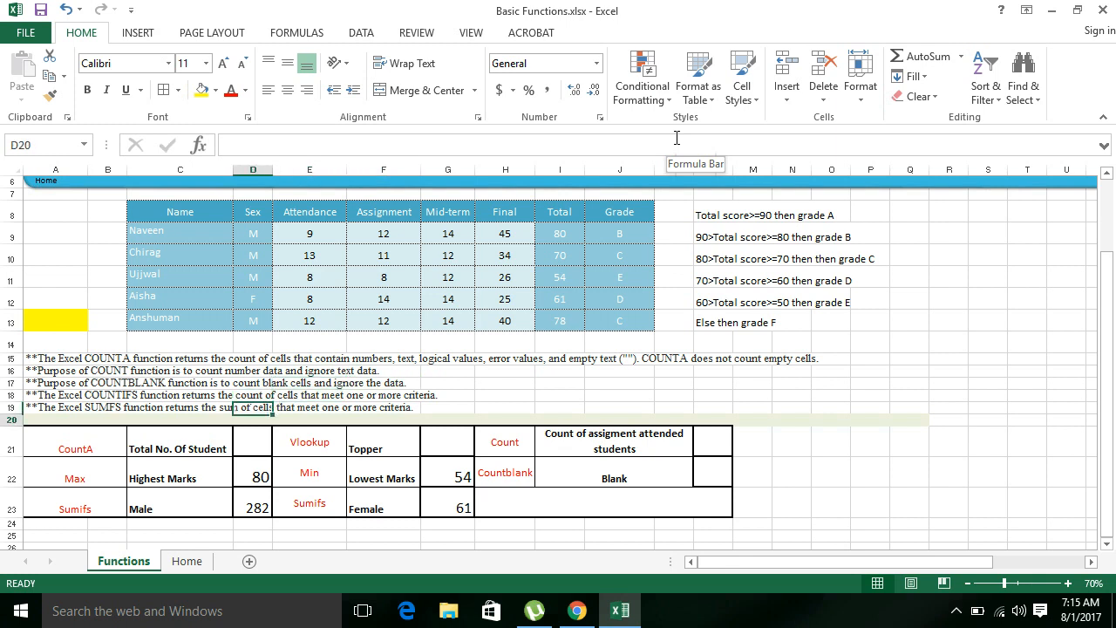
key(Down)
key(Down)
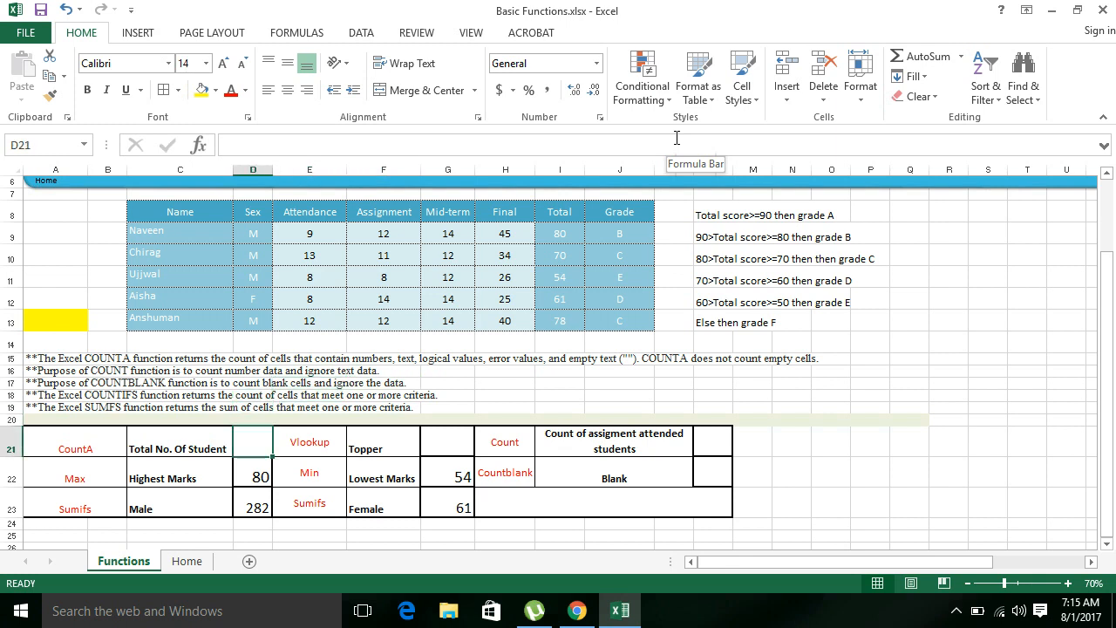
text(=count)
key(Down)
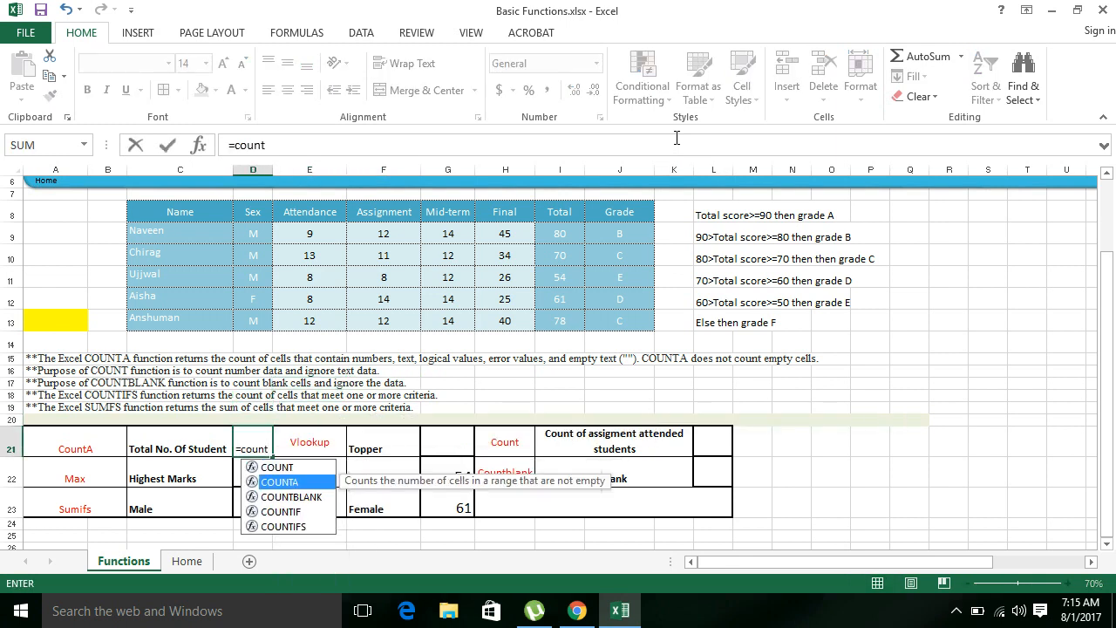
key(Tab)
- Select the student names in C9:C13 as the range for the COUNTA formula in D21
key(Up)
key(Up)
key(Up)
key(Up)
key(Up)
key(Up)
key(Up)
key(Up)
key(Up)
key(Up)
key(Up)
key(Up)
key(Up)
key(Up)
key(Left)
key(Down)
key(Down)
key(shift+Down)
key(shift+Down)
key(shift+Down)
key(shift+Down)
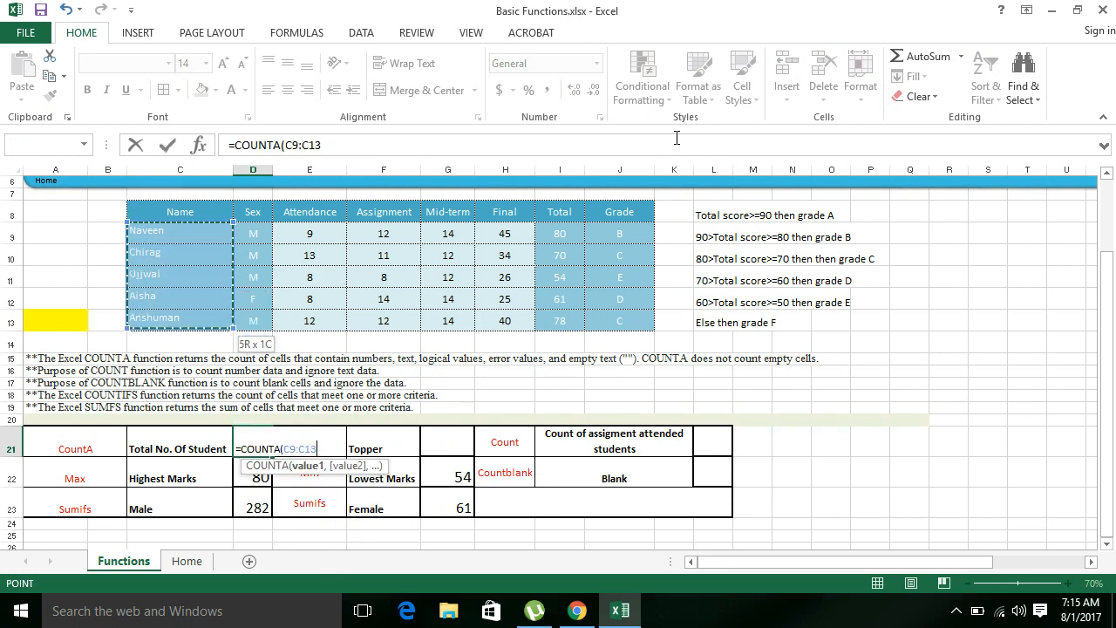
- Complete the formula =COUNTA(C9:C13) in D21 and set the cell's font size to 20
text())
key(Return)
key(Up)
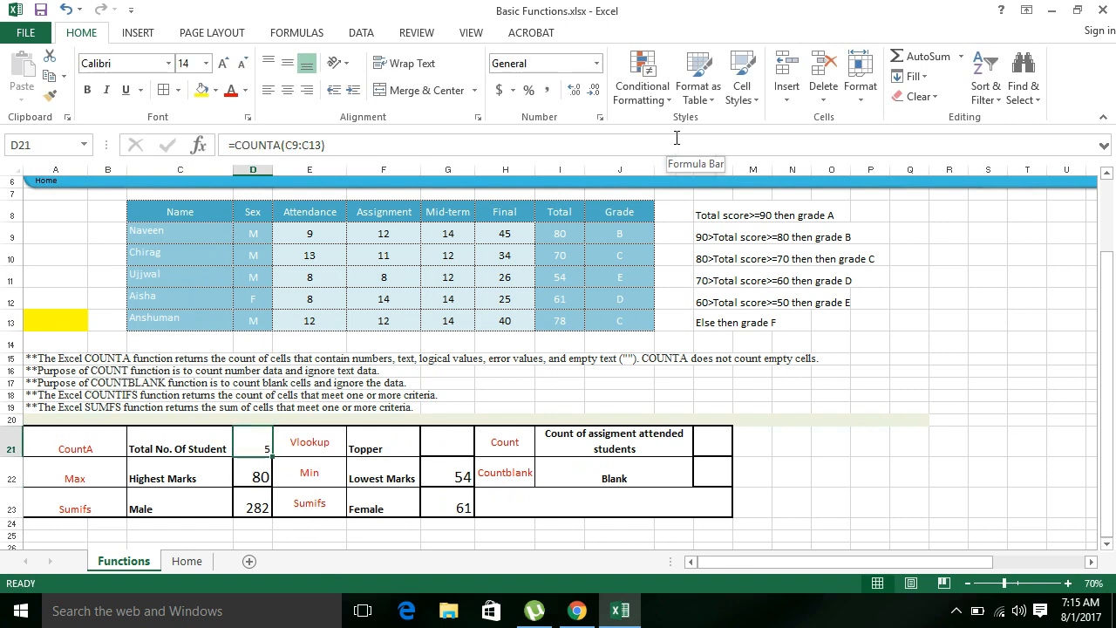
click(224, 64)
click(224, 65)
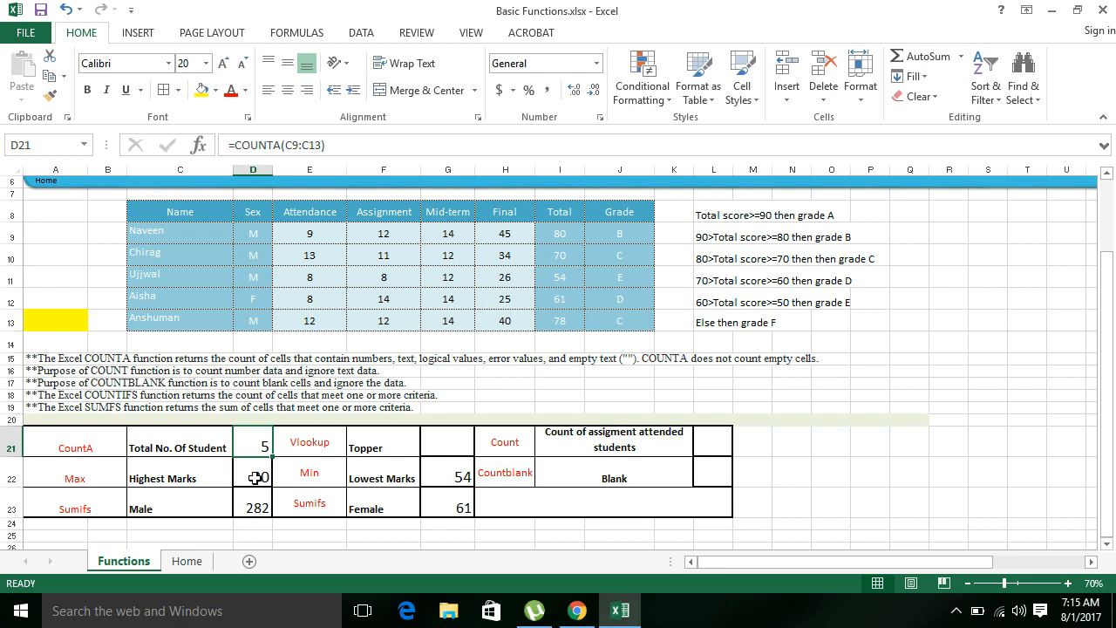
- Clear the Highest Marks, Lowest Marks, Male and Female results in D22:D23 and G22:G23
drag(255, 477, 256, 519)
key(Delete)
key(Right)
key(Right)
key(Right)
key(shift+Down)
key(Delete)
- Delete the student name in C10 to test the COUNTA formula
key(Up)
key(Left)
key(Left)
key(Left)
click(189, 255)
key(Delete)
key(Down)
key(Up)
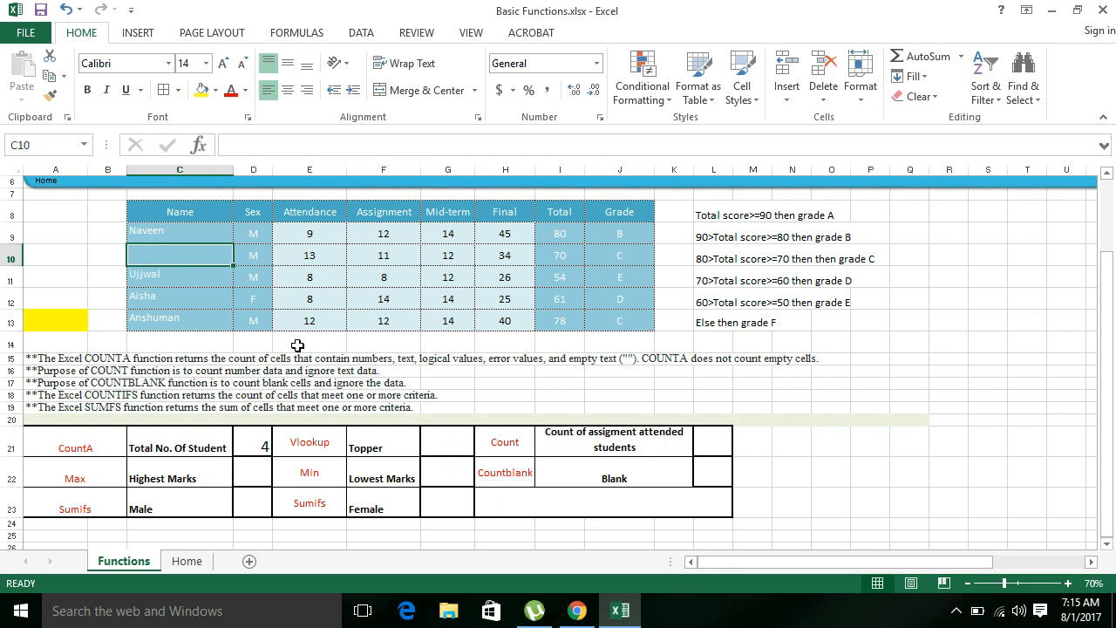
- Compare the name cells C9 and C10 with the COUNTA formula in D21
key(Up)
key(Down)
key(Up)
key(Down)
key(Up)
key(Down)
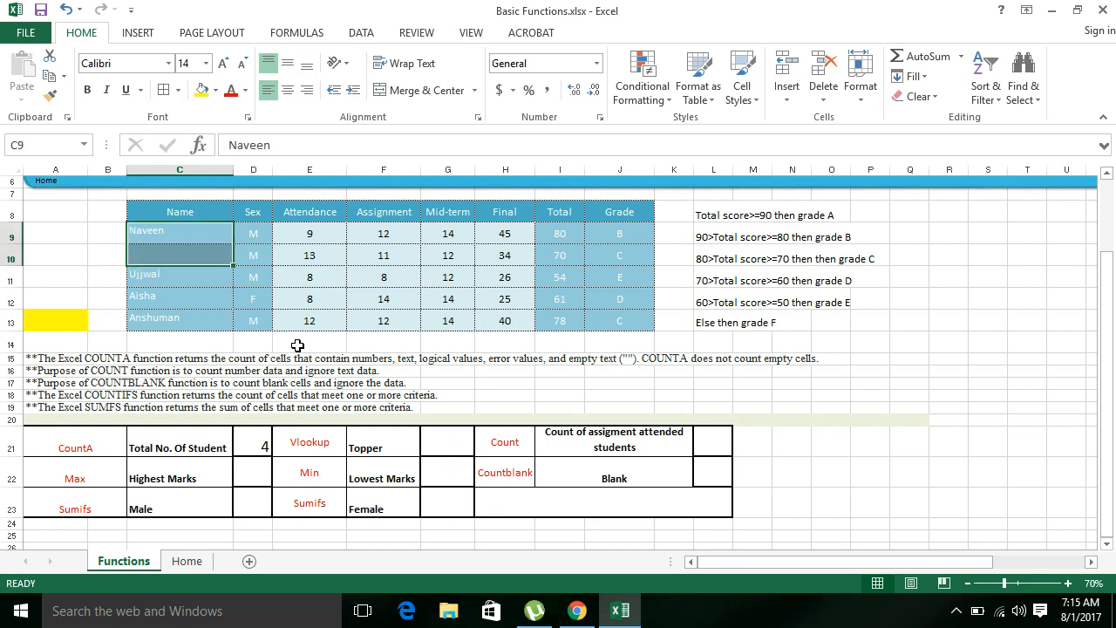
key(Down)
key(Down)
key(Down)
key(Down)
key(Down)
key(Right)
key(Down)
key(Down)
key(Down)
key(Down)
key(Down)
key(Down)
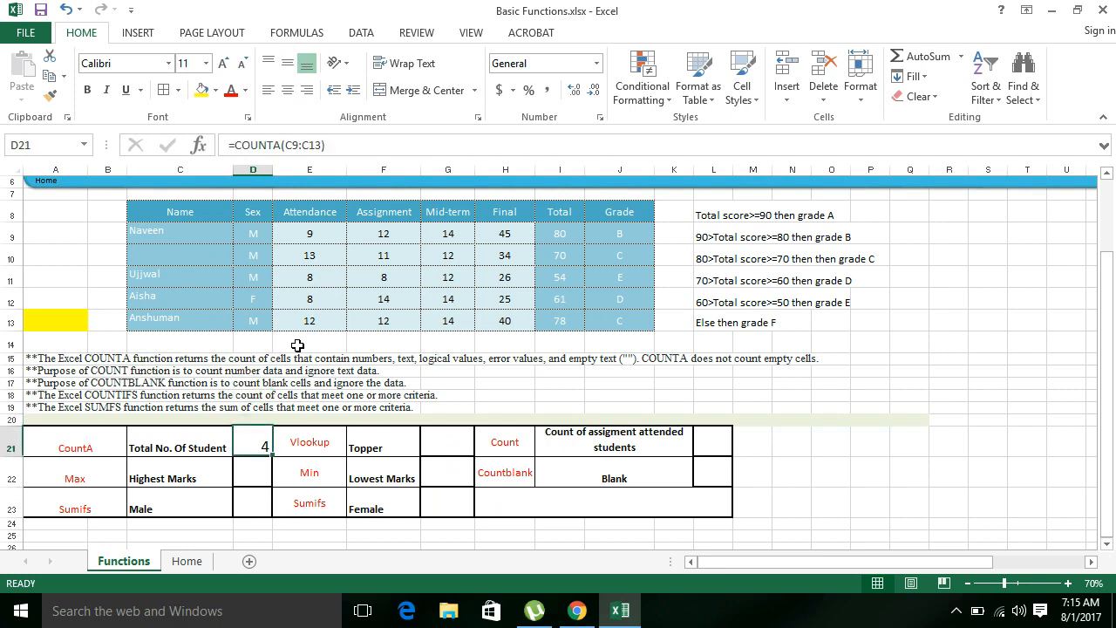
- Select the name range C9:C13 and check it against the COUNTA result in D21
key(Up)
key(Up)
key(Up)
key(Up)
key(Up)
key(Up)
key(Up)
key(Up)
key(Up)
key(Left)
key(Up)
key(Up)
key(Up)
key(shift+Down)
key(shift+Down)
key(shift+Down)
key(shift+Down)
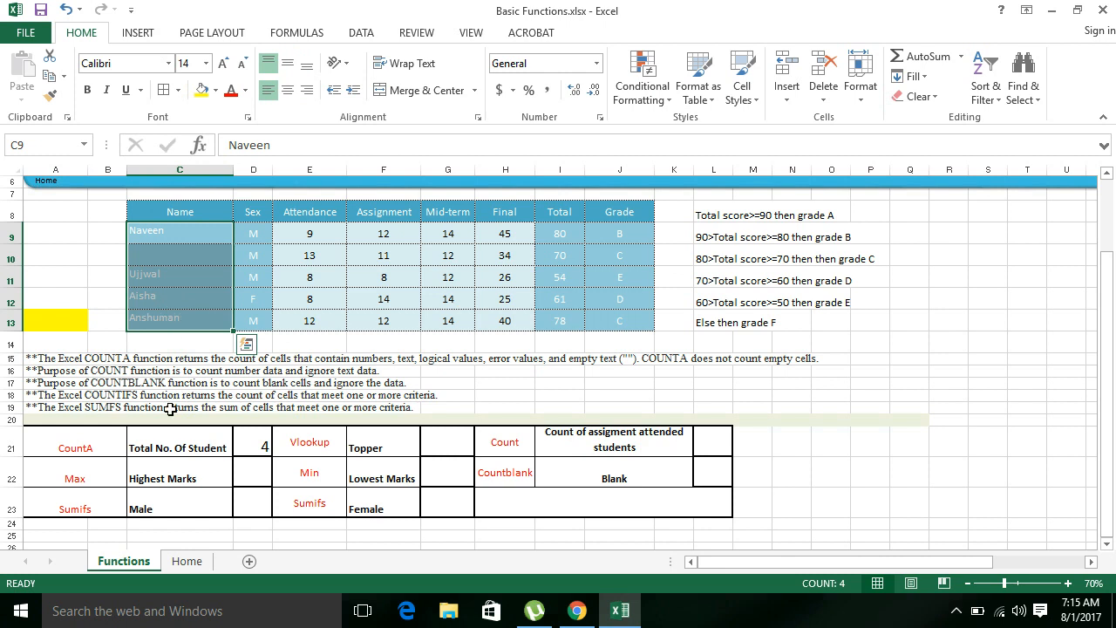
click(259, 438)
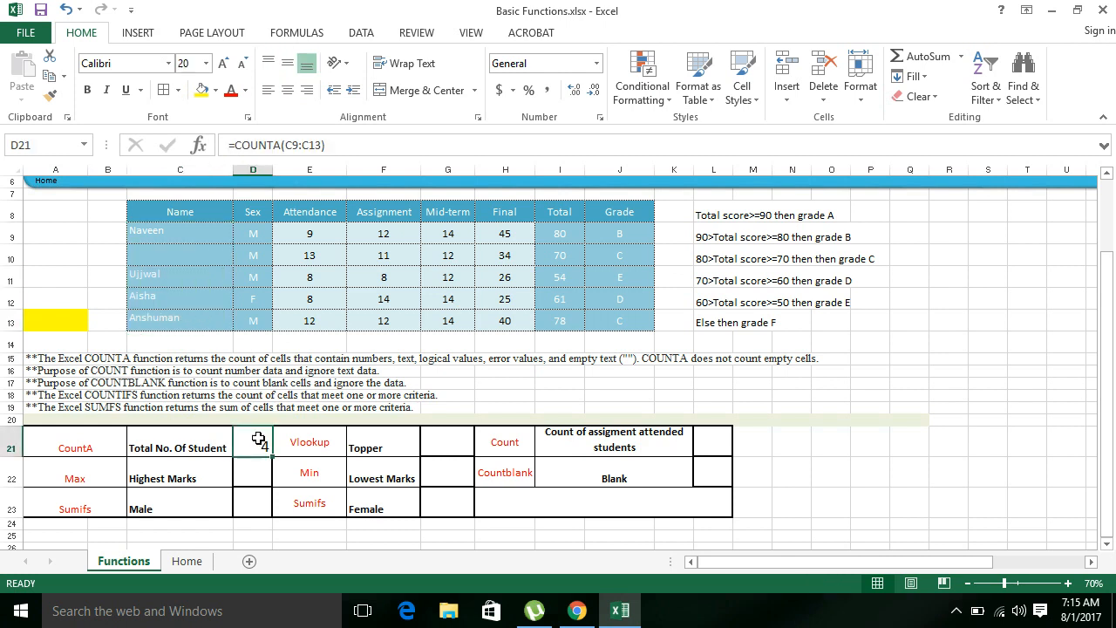
- Replace the student name in C11 with a SUMIFS formula that uses F10:G12 as the sum range
click(165, 279)
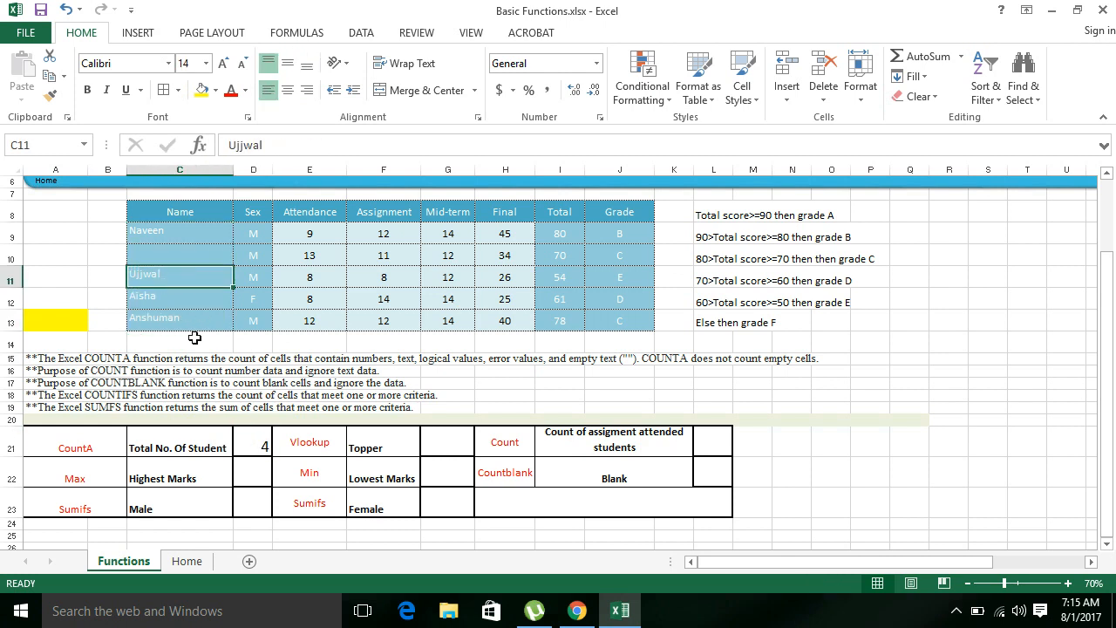
key(Delete)
text(=)
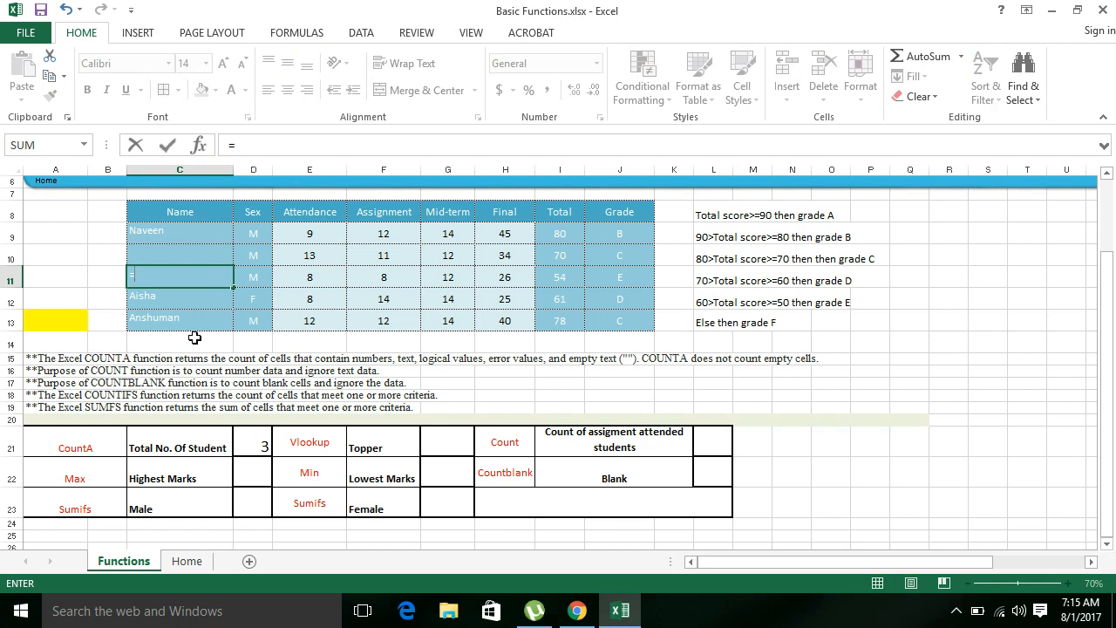
text(sum)
key(Down)
key(Down)
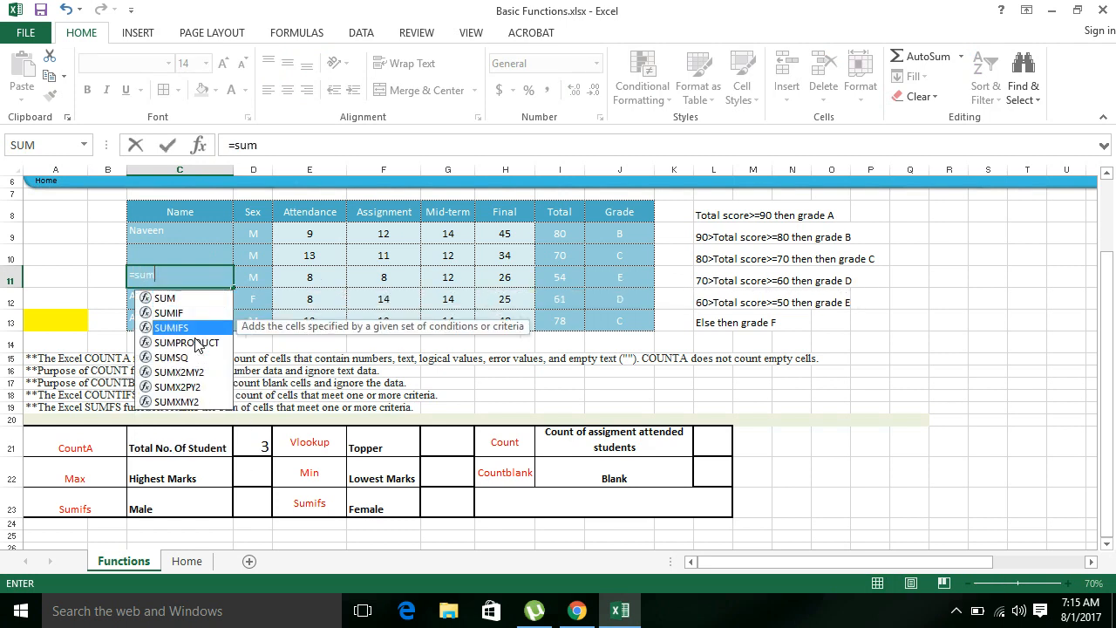
key(Tab)
key(Right)
key(Right)
key(Right)
key(Up)
key(shift+Right)
key(shift+Down)
key(shift+Down)
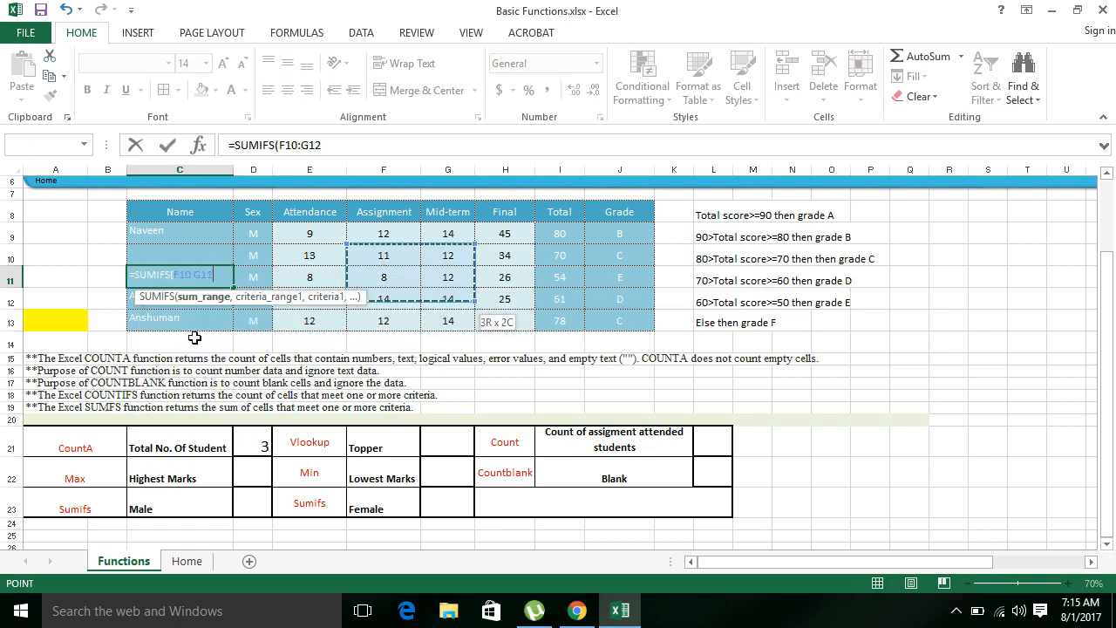
- Set E9:G11 as the criteria range of the SUMIFS formula in C11
text(,)
key(Right)
key(Right)
key(Up)
key(Up)
key(shift+Right)
key(shift+Right)
key(shift+Down)
key(shift+Down)
key(Return)
key(Return)
key(End)
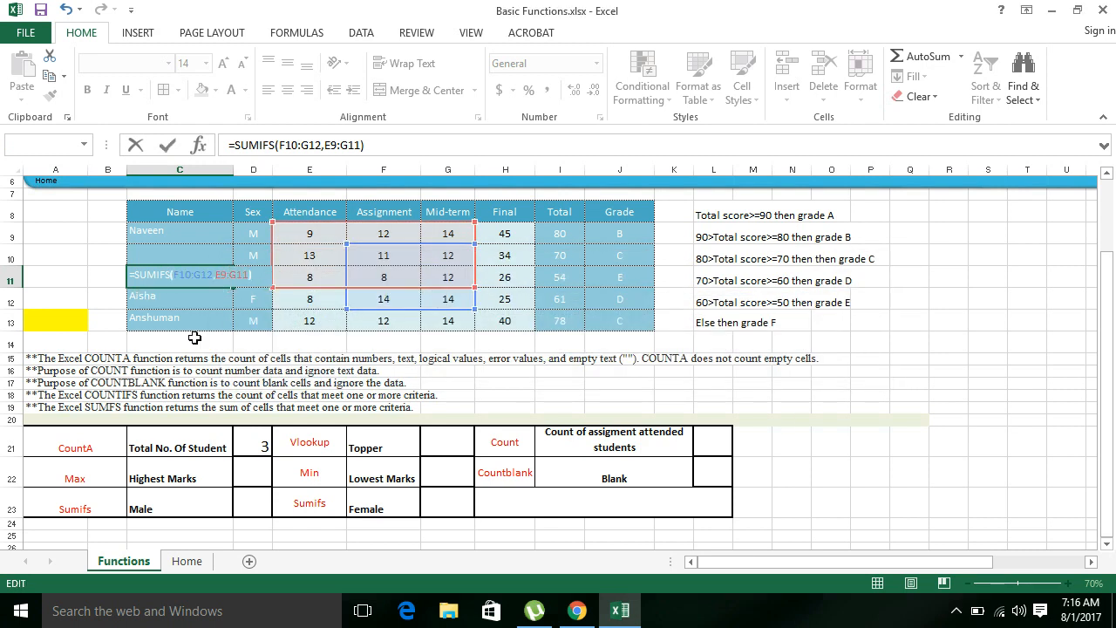
key(Left)
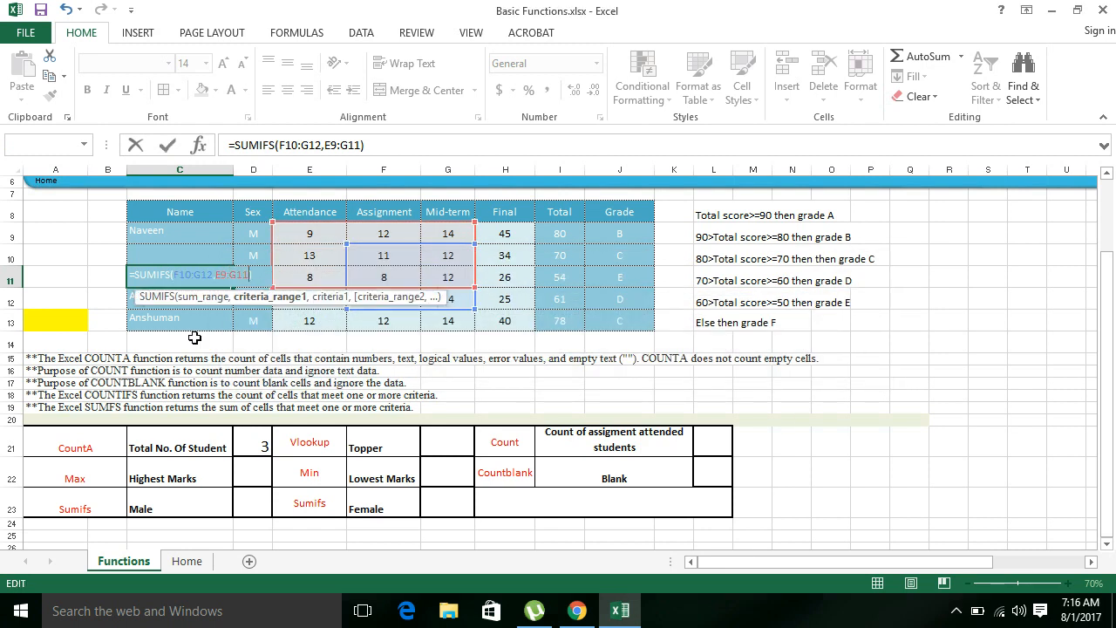
- Add 35 as the criterion of the SUMIFS formula in C11 and check the COUNTA result in D21
click(364, 145)
text(,)
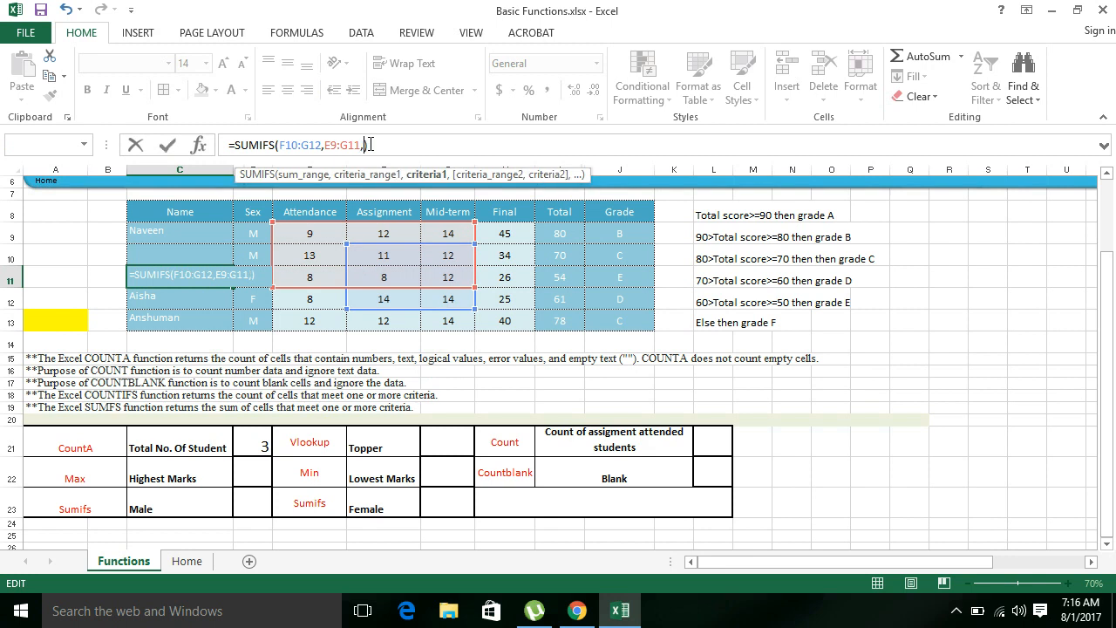
text(35)
key(Return)
key(Up)
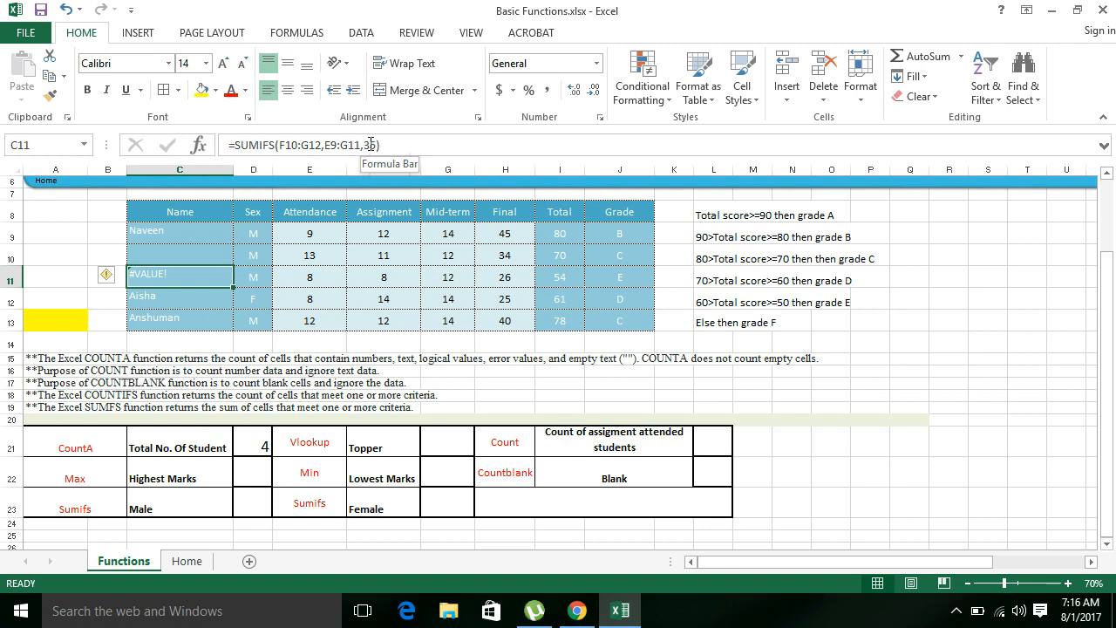
click(251, 442)
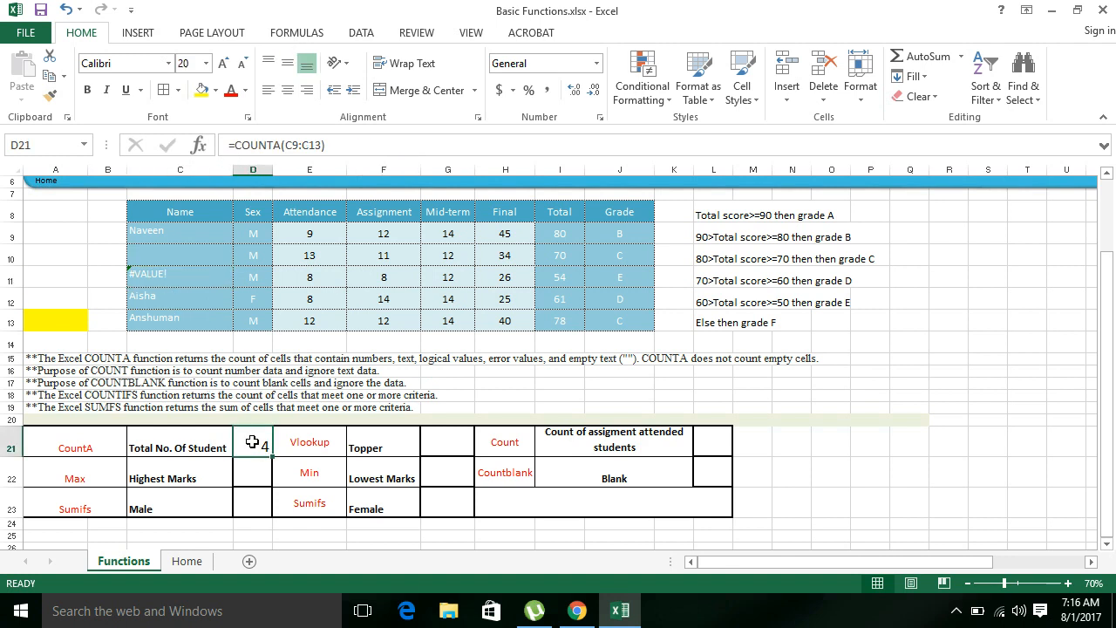
click(189, 274)
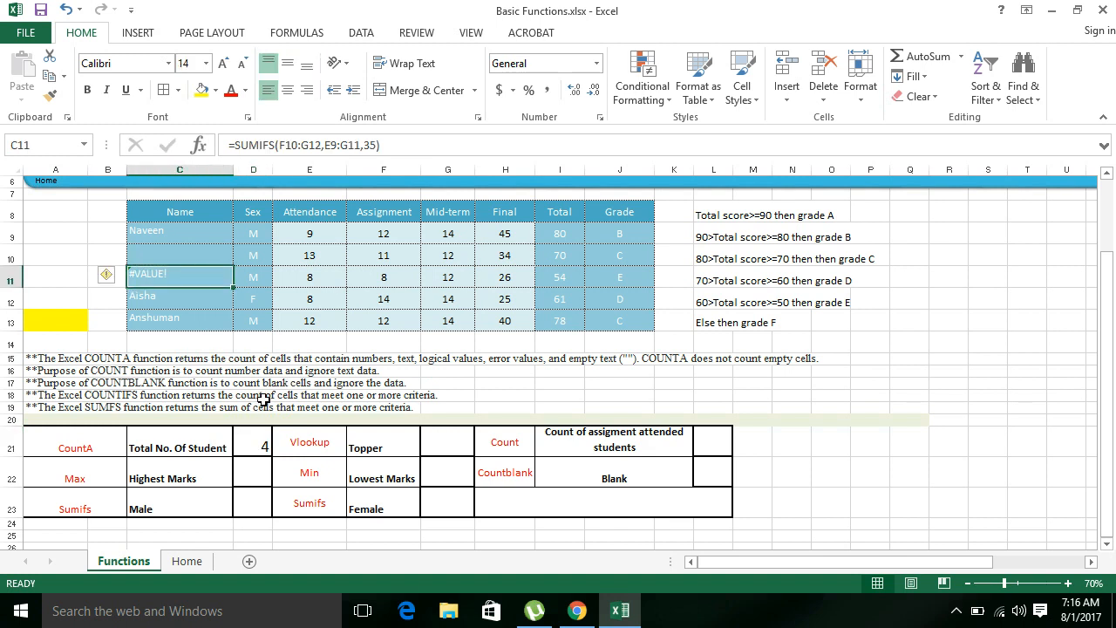
- Replace the formula in C11 with the number 5212 to test COUNTA, and delete that entry
text(5212)
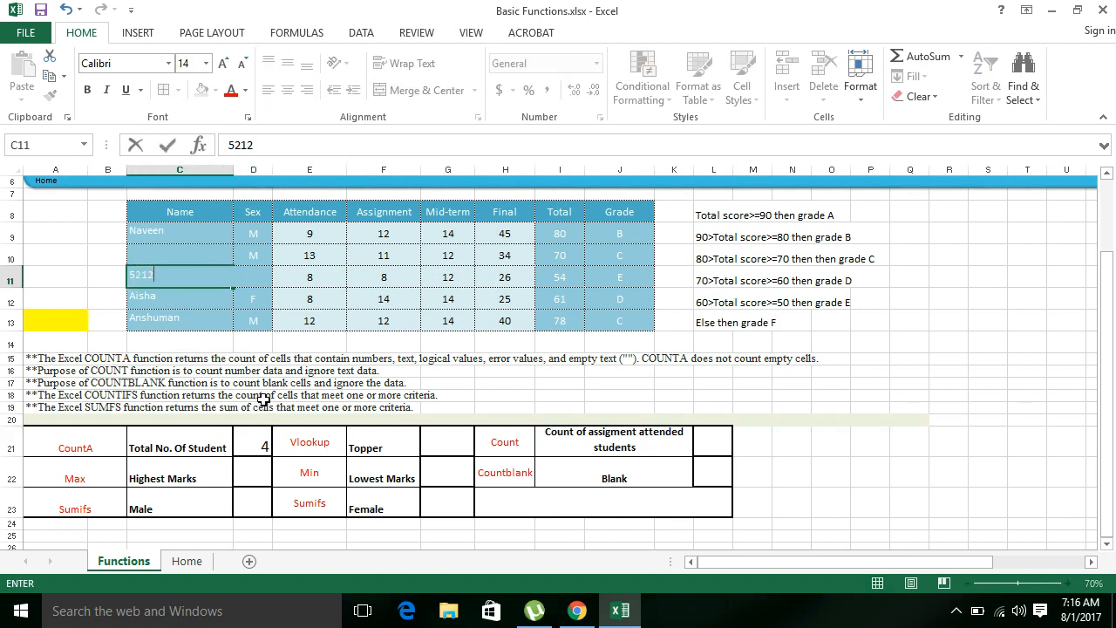
key(Return)
key(Up)
key(Up)
key(Up)
key(shift+Down)
key(shift+Down)
key(shift+Down)
key(Down)
key(Down)
key(Delete)
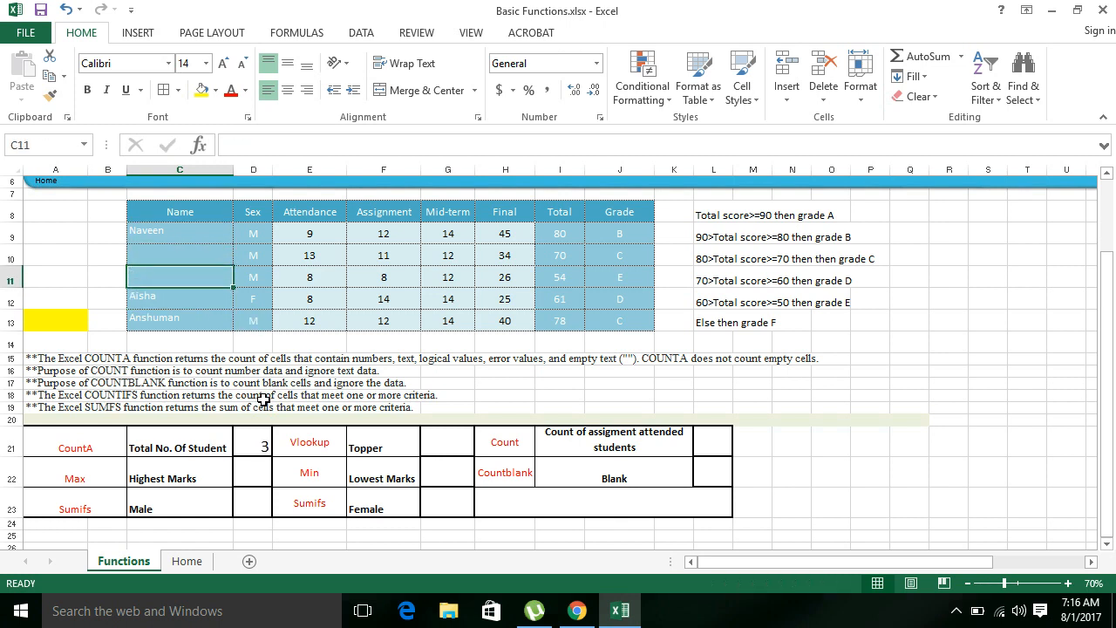
- Undo the test edits to the name cells C10 and C11 and return to the COUNTA formula in D21
key(ctrl+z)
key(ctrl+z)
key(ctrl+z)
key(ctrl+z)
key(ctrl+z)
key(Down)
key(Down)
key(Down)
key(Down)
key(Down)
key(Down)
key(Down)
key(Down)
key(Down)
key(Down)
key(Down)
key(Right)
key(Right)
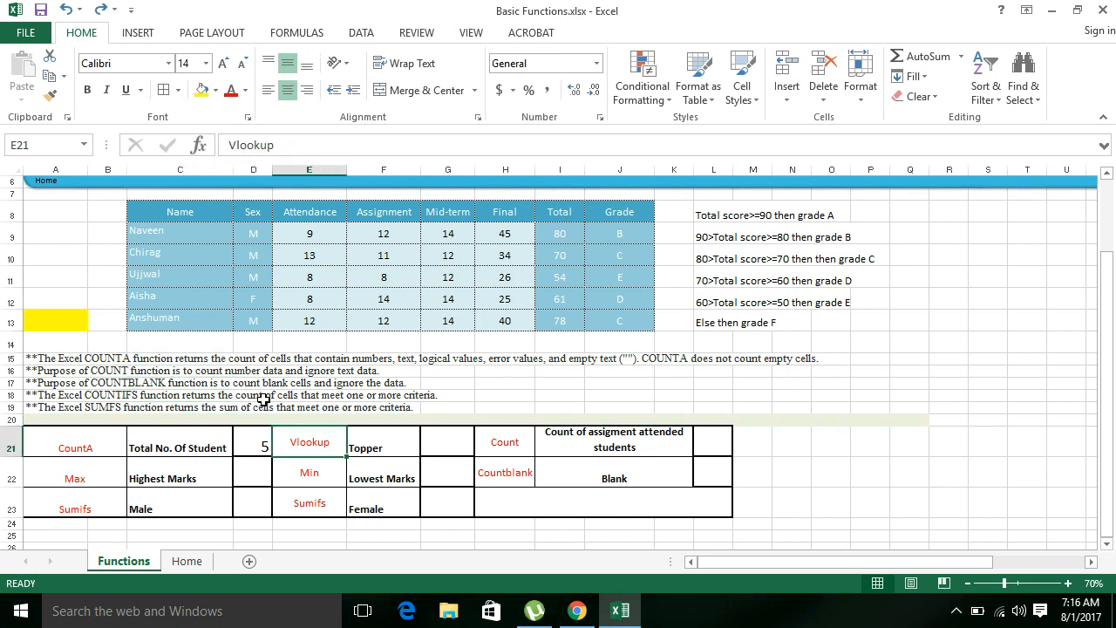
key(Left)
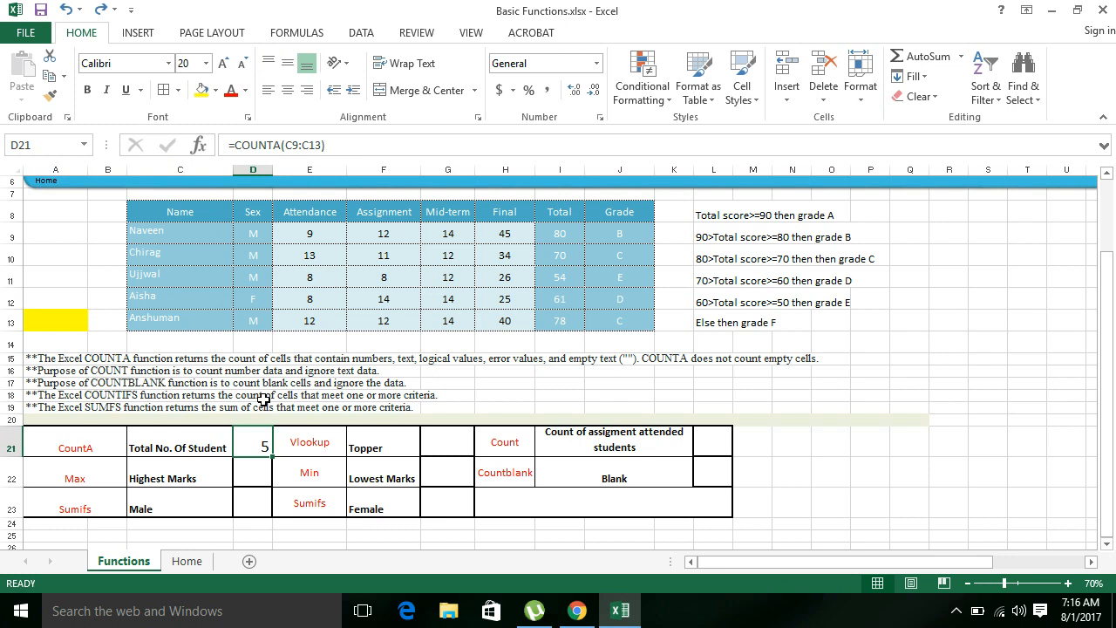
- Enter the formula =COUNT(E9:E13) in L21 to count the students' numeric attendance entries
key(Right)
key(Right)
key(Right)
key(Right)
key(Right)
key(Right)
text(=count)
key(Tab)
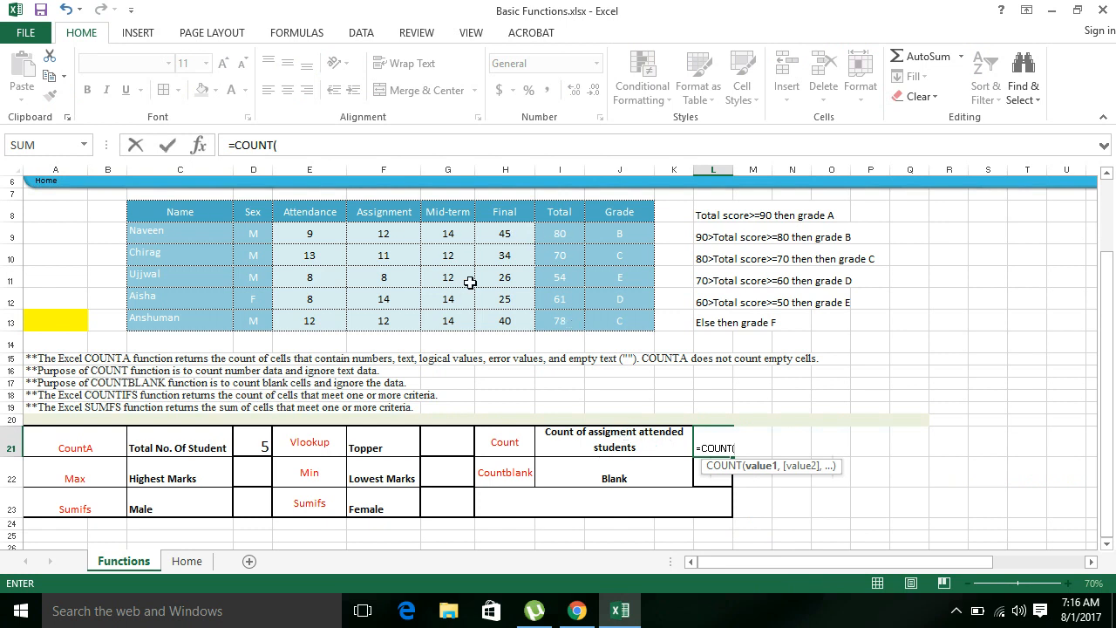
drag(320, 234, 320, 320)
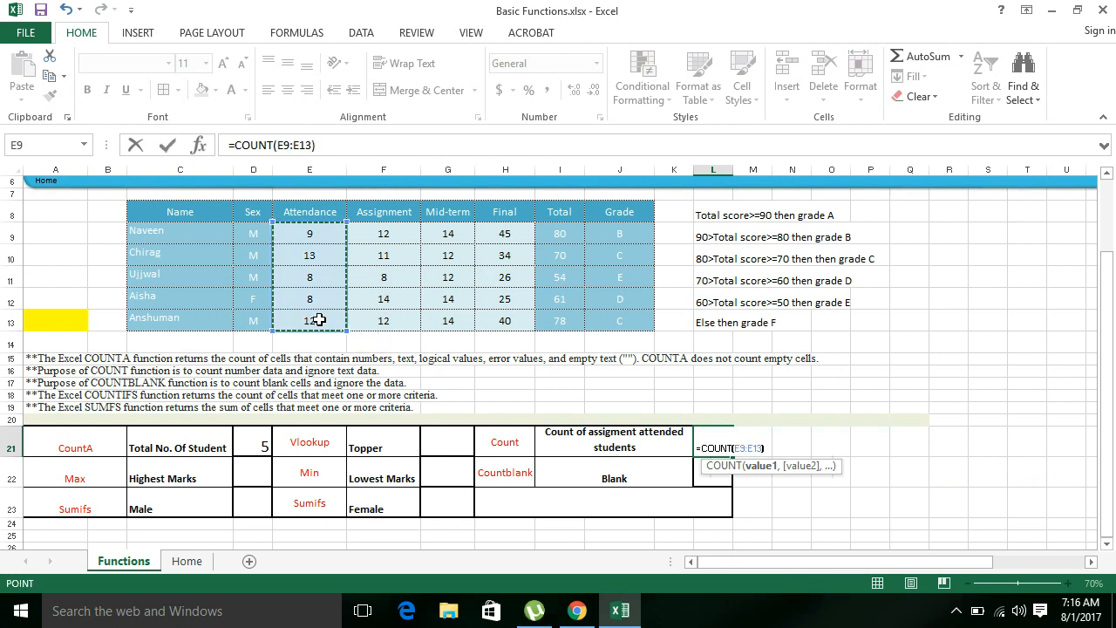
text())
key(ctrl+Return)
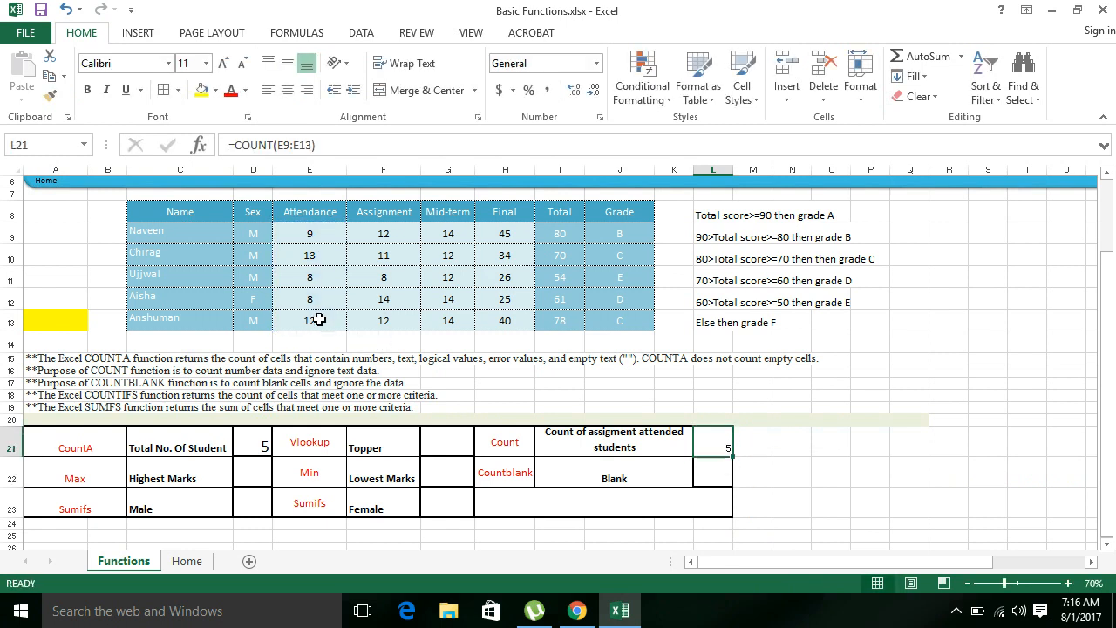
- Copy the formatting of the COUNTA cell D21 to the COUNT cell L21
click(252, 447)
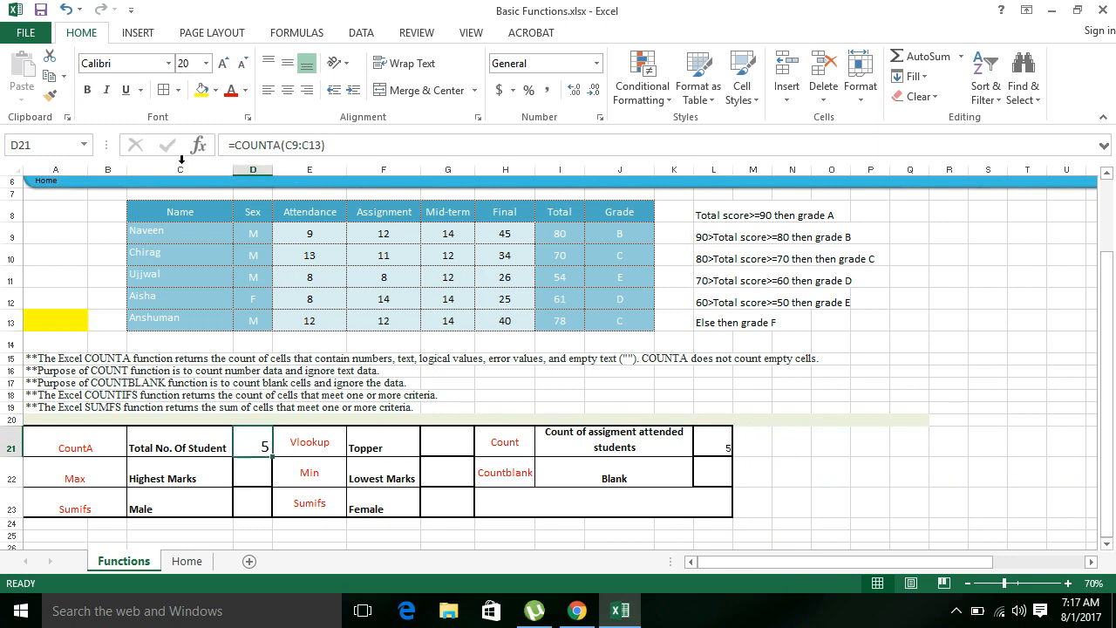
click(50, 95)
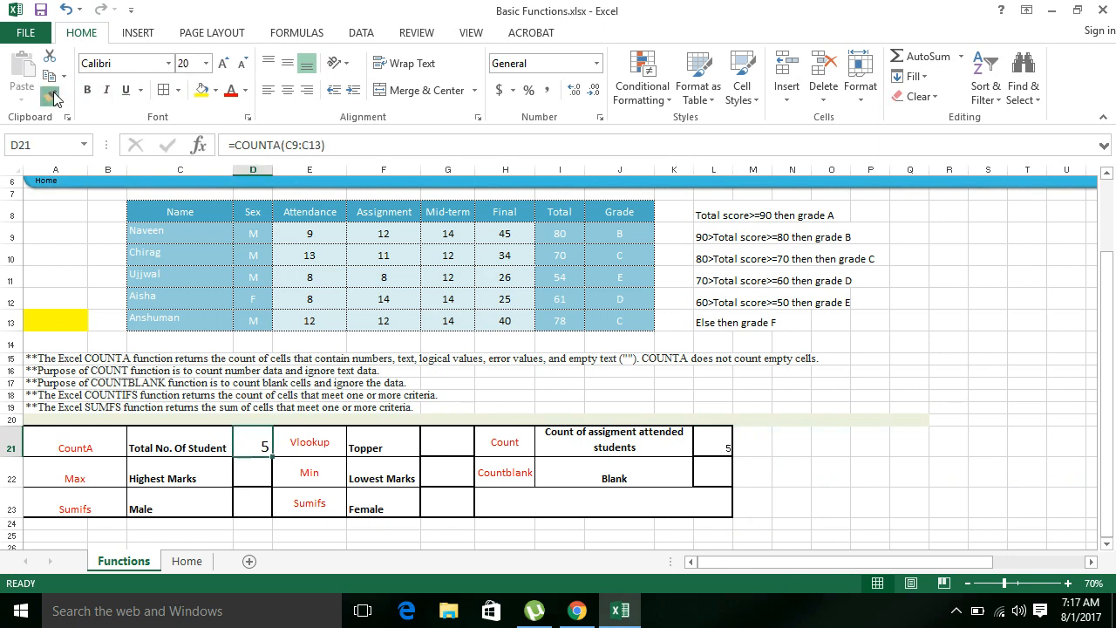
click(702, 443)
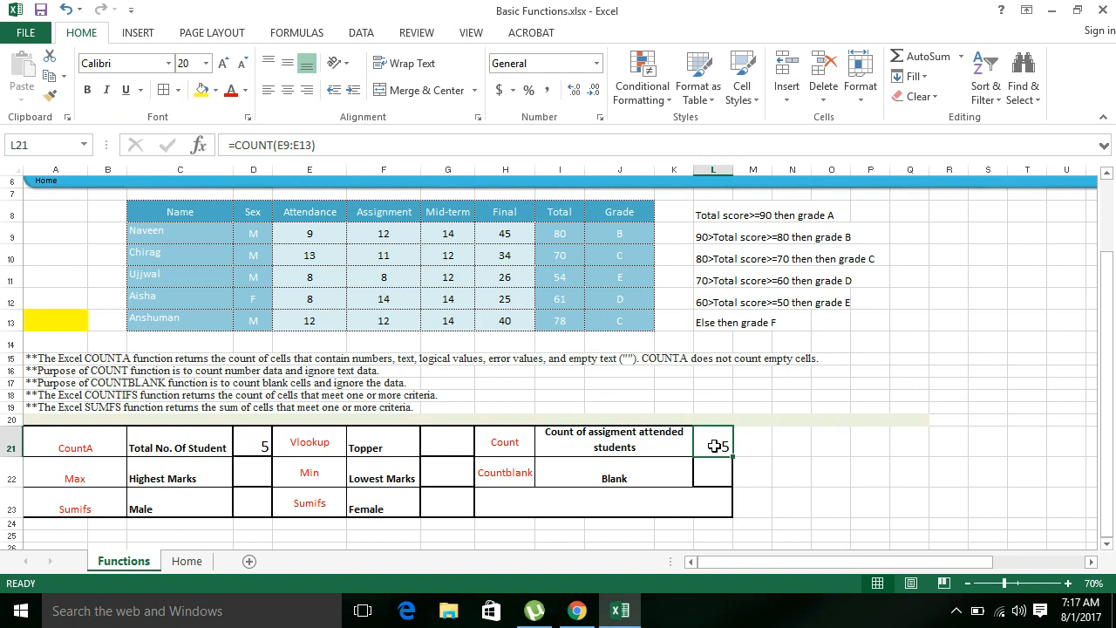
- Replace the attendance value in E12 with the text "hvksajd" to test COUNT, and undo the change
drag(315, 231, 330, 322)
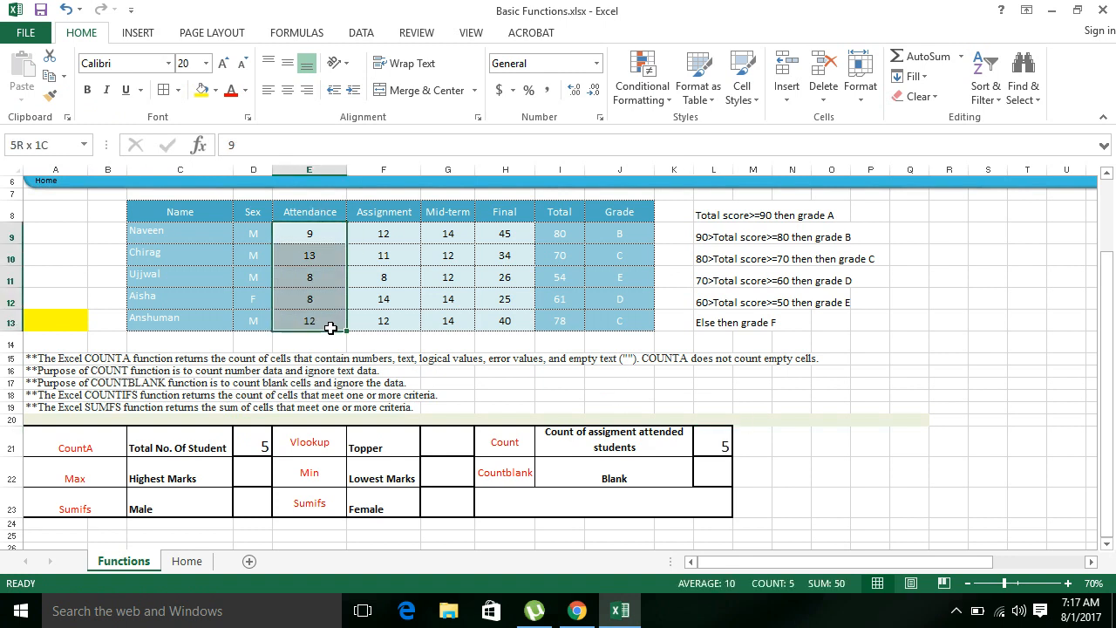
click(319, 301)
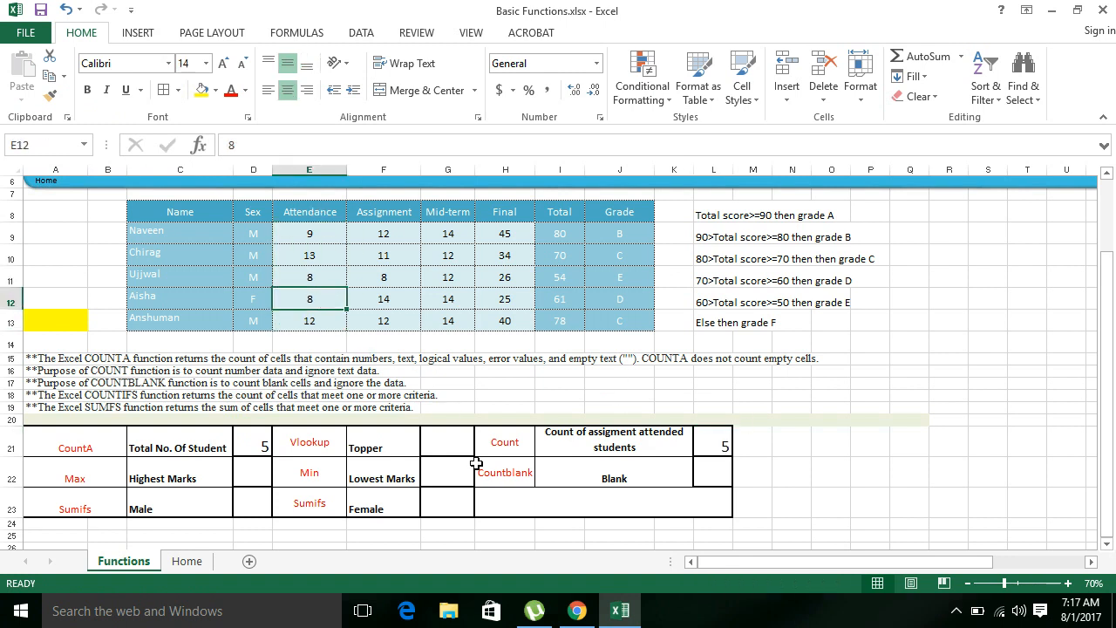
text(hvksajd)
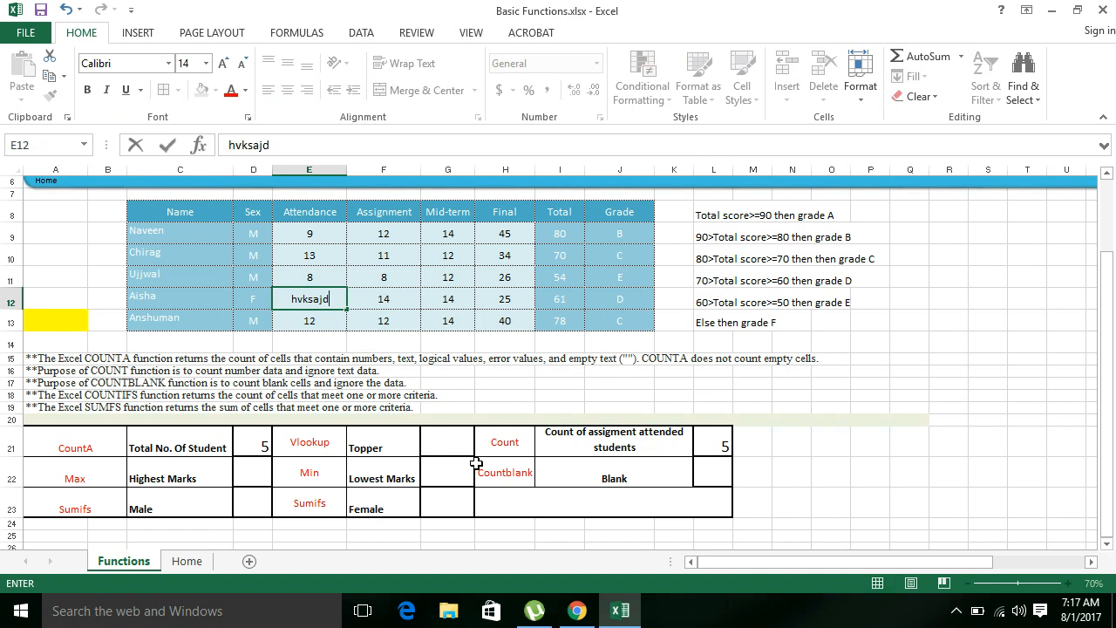
key(Return)
key(Up)
key(Down)
key(Up)
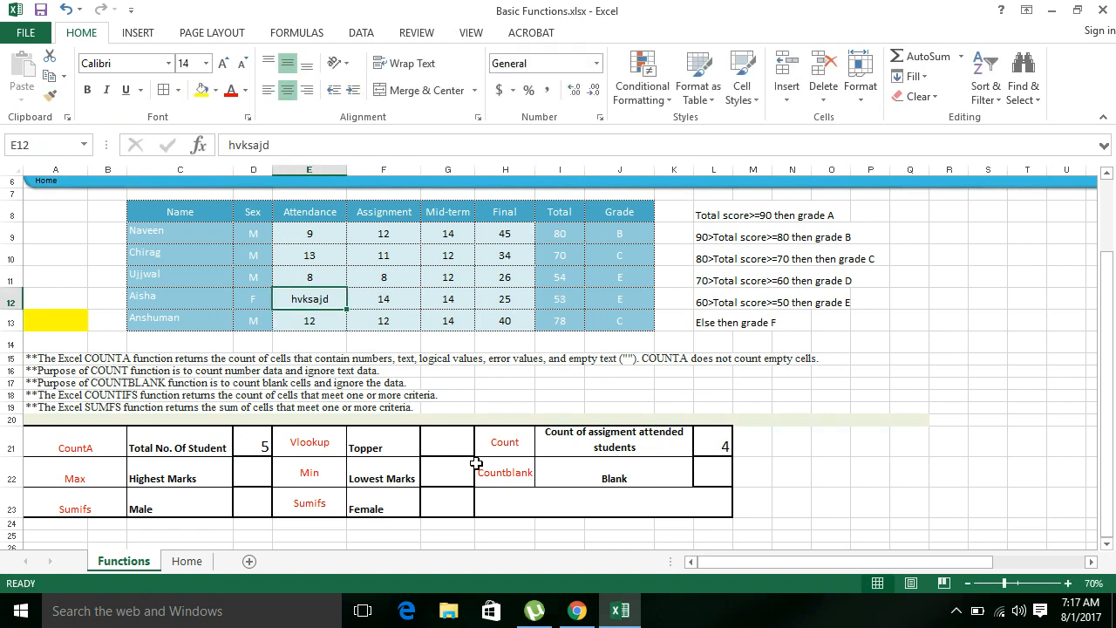
key(ctrl+z)
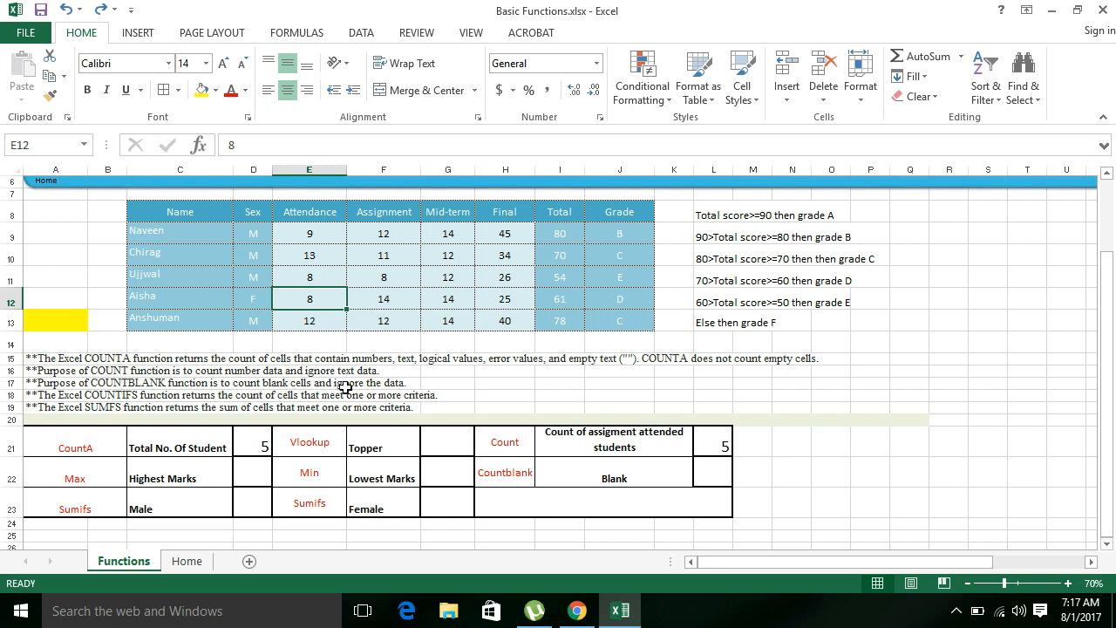
- Enter the formula =COUNTBLANK(C9:C13) in G20 to count blank cells in the name column
click(61, 386)
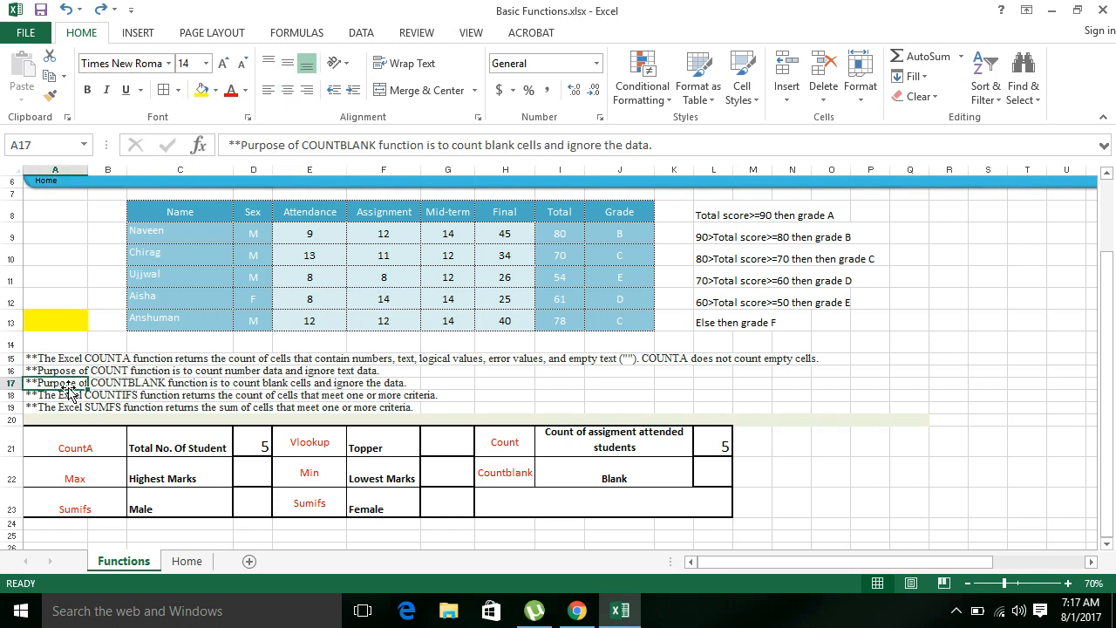
click(457, 408)
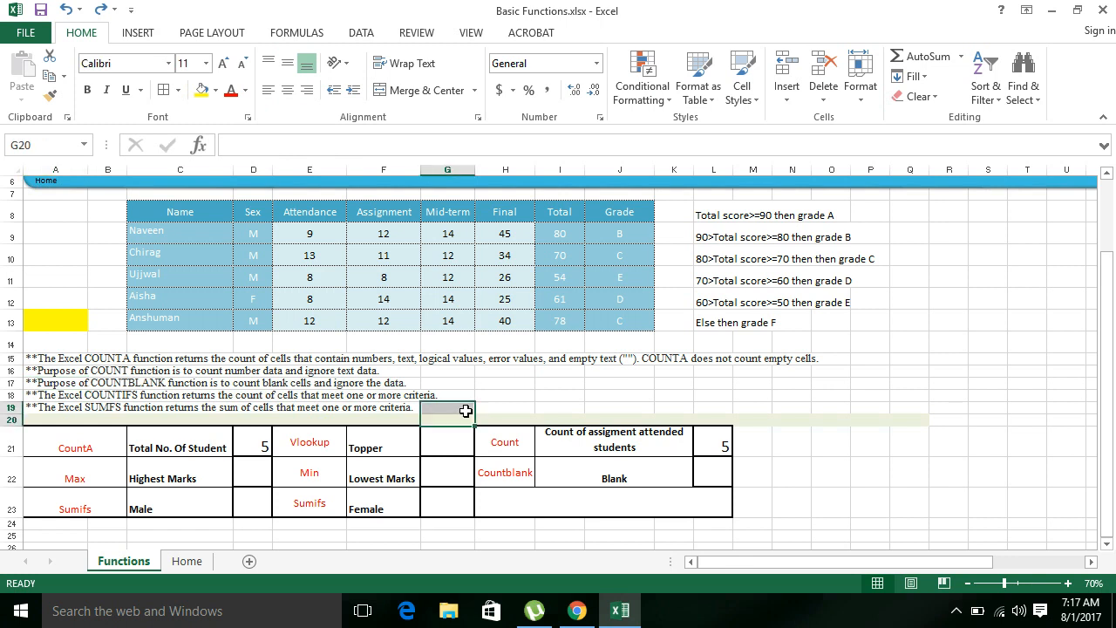
click(449, 419)
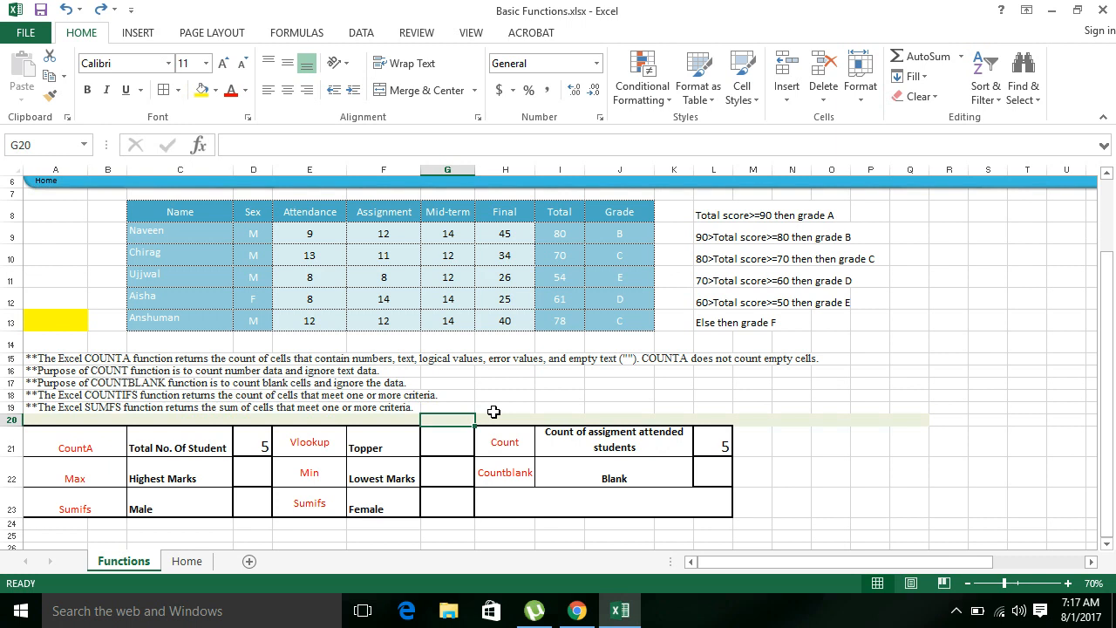
text(=count)
key(Down)
key(Down)
key(Tab)
drag(174, 229, 188, 316)
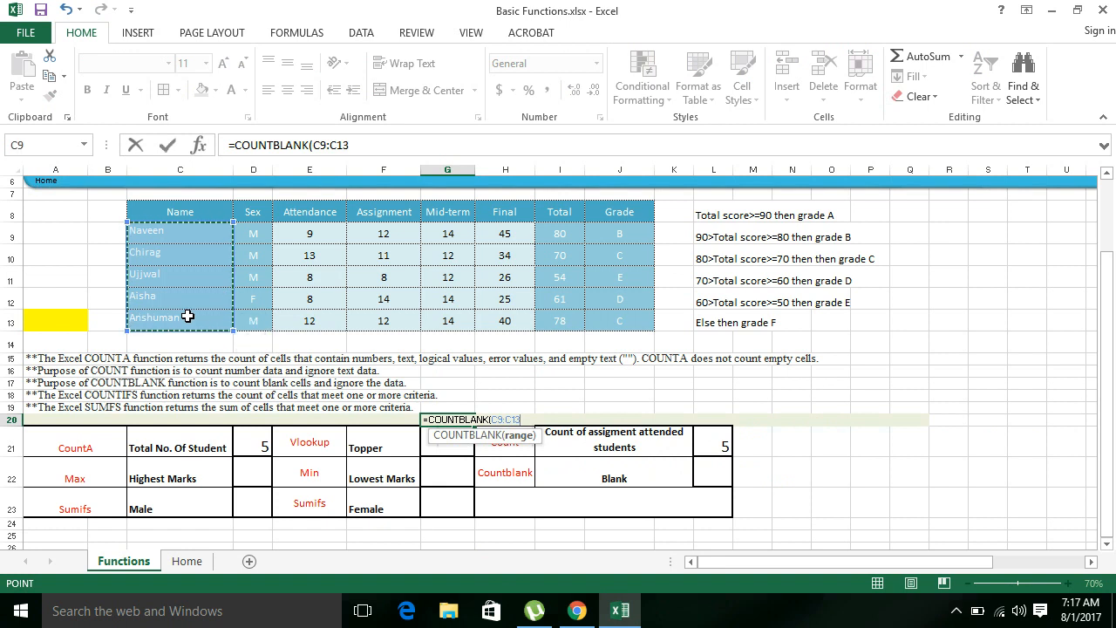
text())
key(Return)
key(Up)
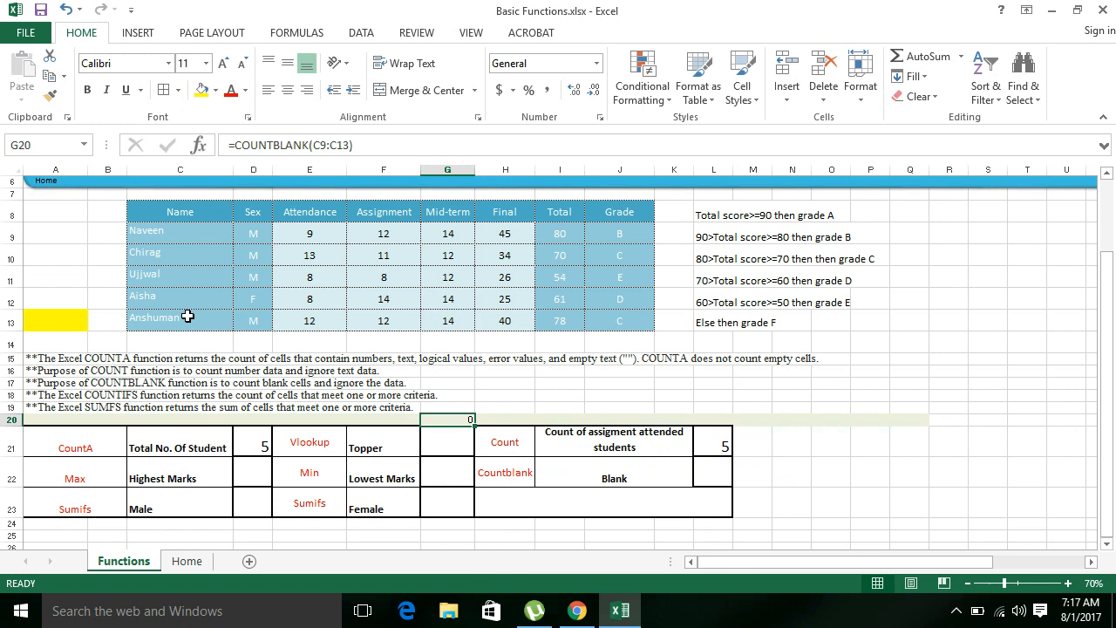
- Format the COUNTBLANK cell G20 with font size 22 and a yellow fill in a taller row 20
click(225, 64)
click(225, 64)
drag(11, 424, 12, 448)
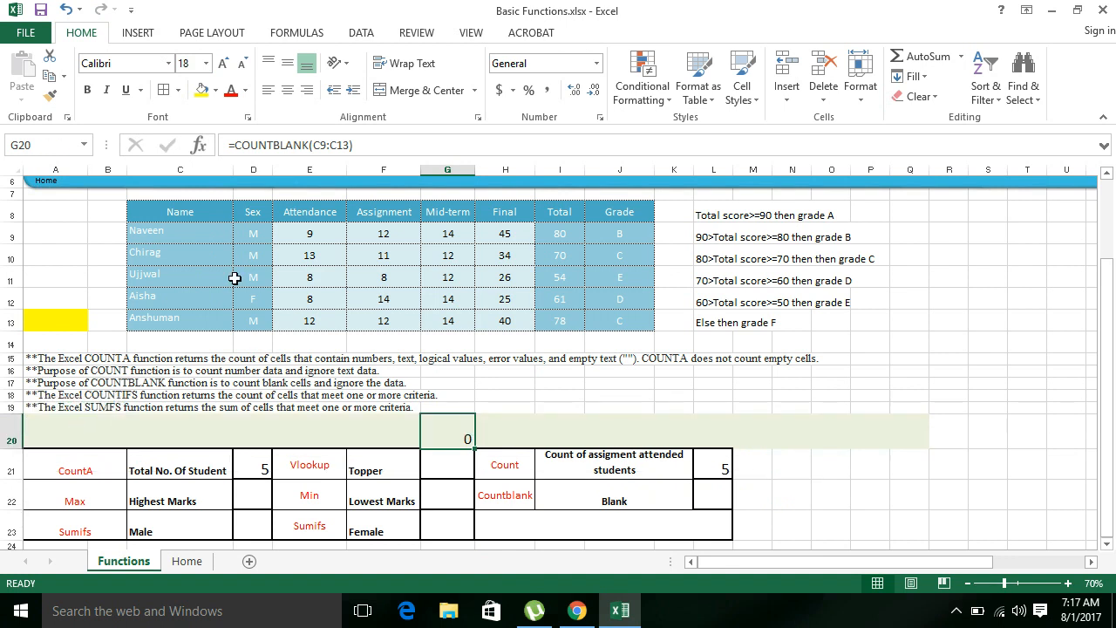
click(223, 63)
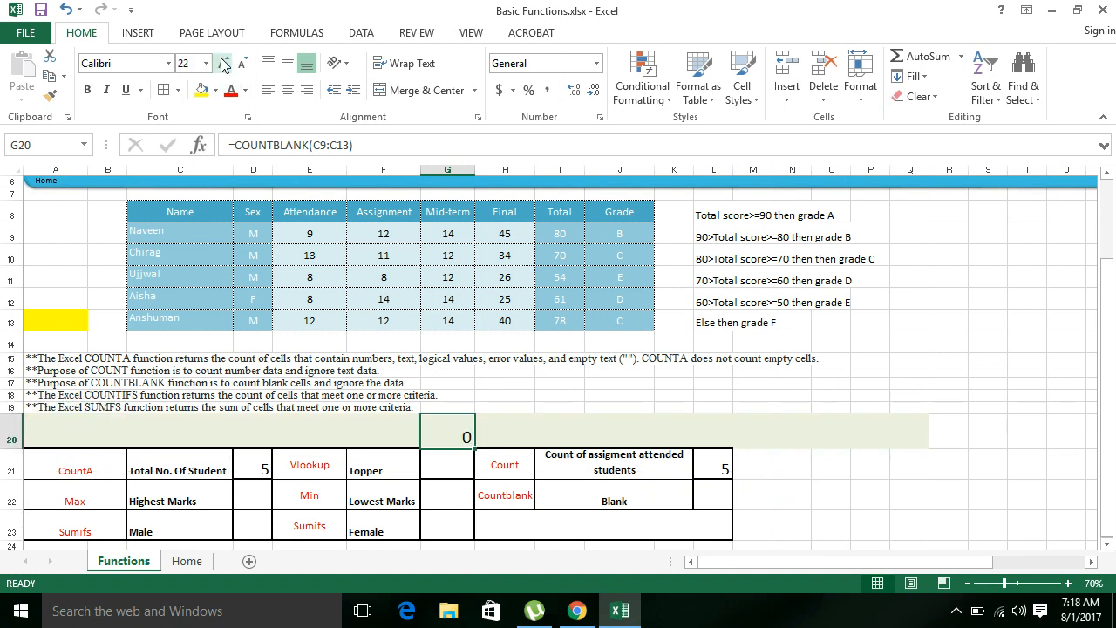
click(201, 90)
- Delete the student names in C10:C12 to test the COUNTBLANK formula, and undo the deletion
click(200, 266)
drag(198, 258, 244, 301)
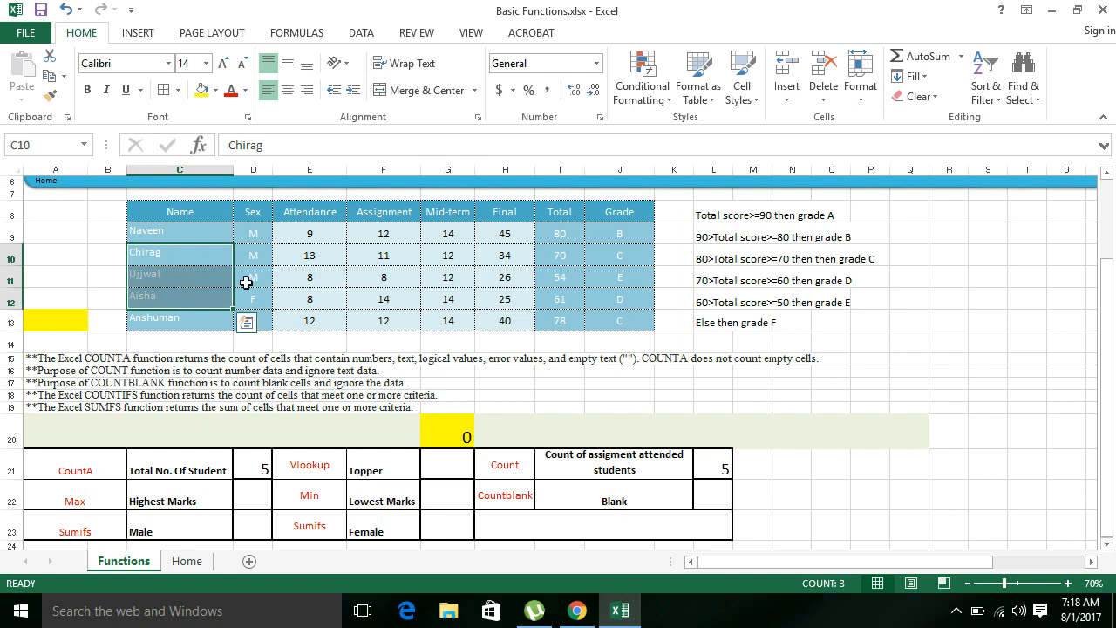
key(Delete)
key(ctrl+z)
- Delete the student name in C11 to compare the COUNTBLANK and COUNTA results, undoing each deletion
click(246, 282)
key(Delete)
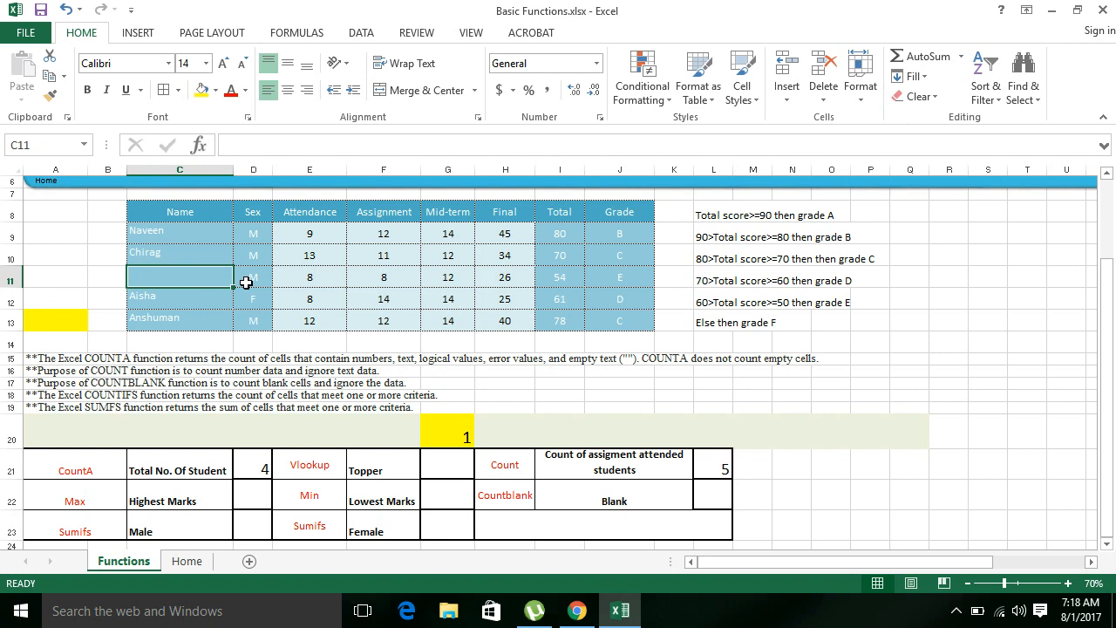
key(ctrl+z)
key(Down)
key(Up)
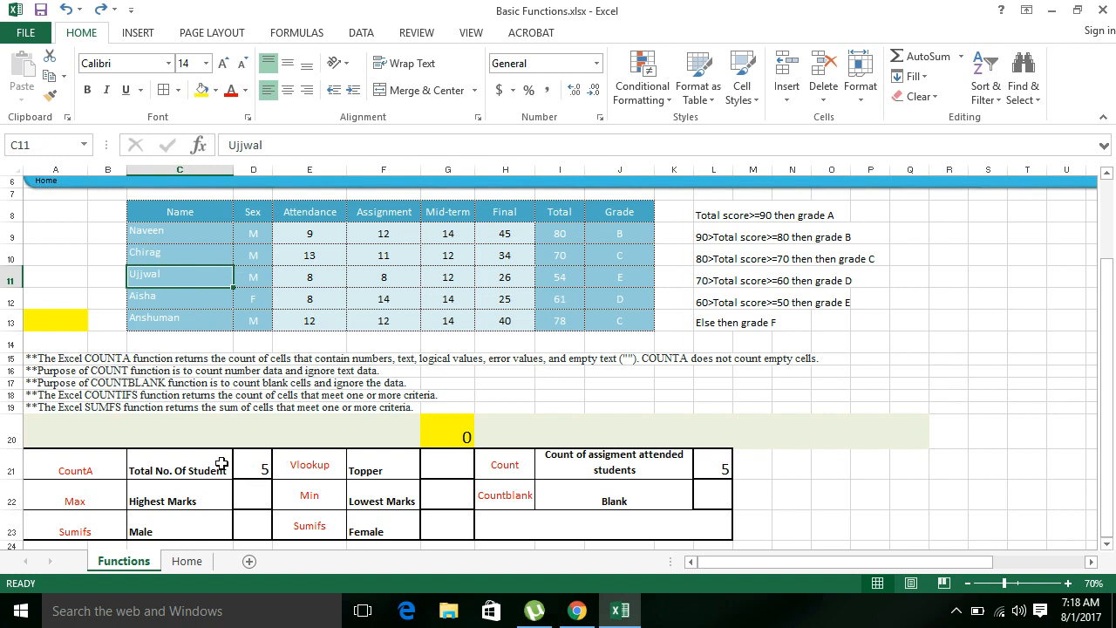
key(Delete)
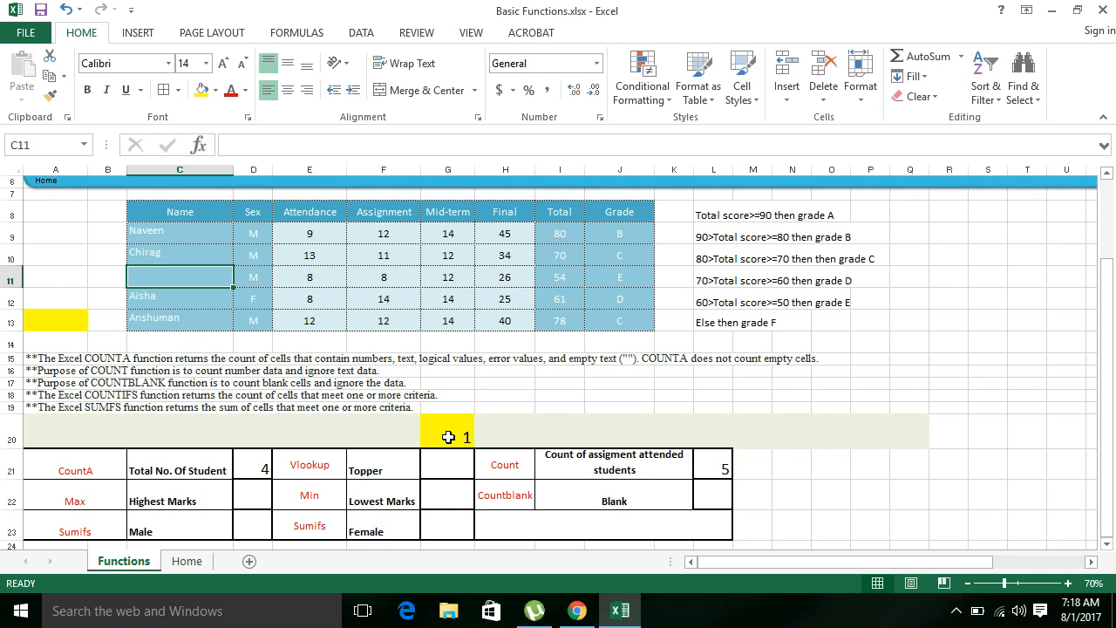
key(ctrl+z)
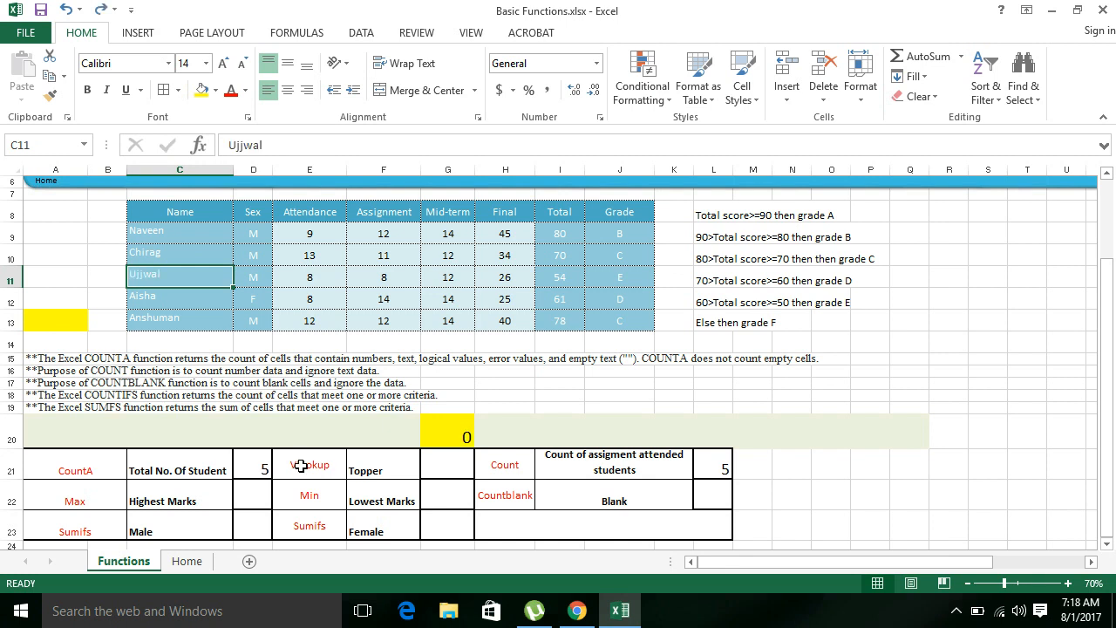
- Enter the formula =MAX(I9:I13) in the Highest Marks cell D22
click(444, 472)
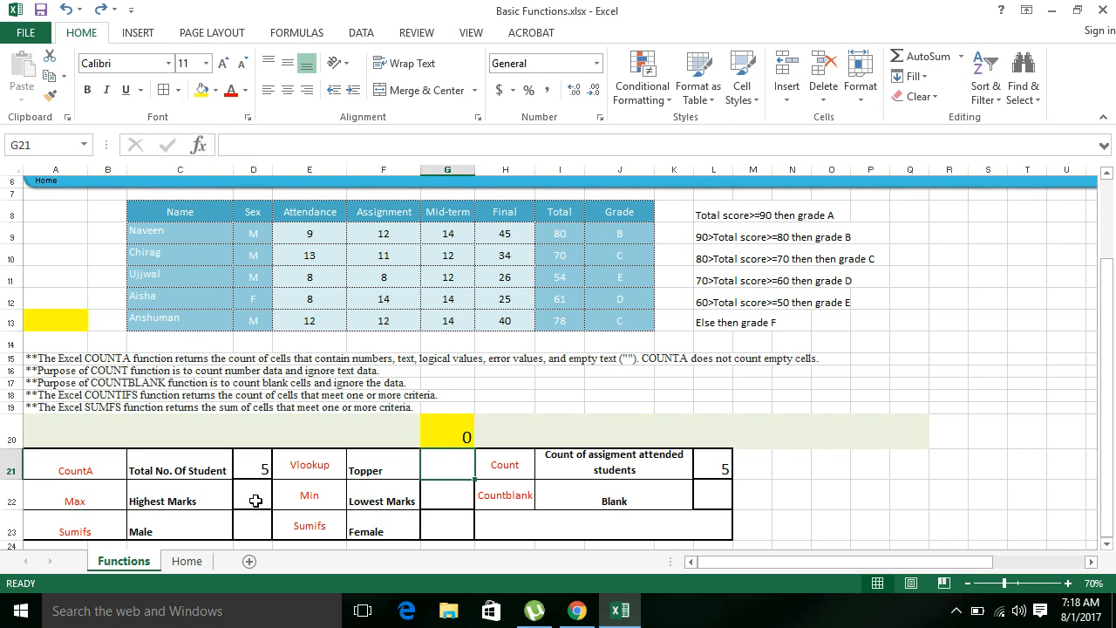
click(258, 497)
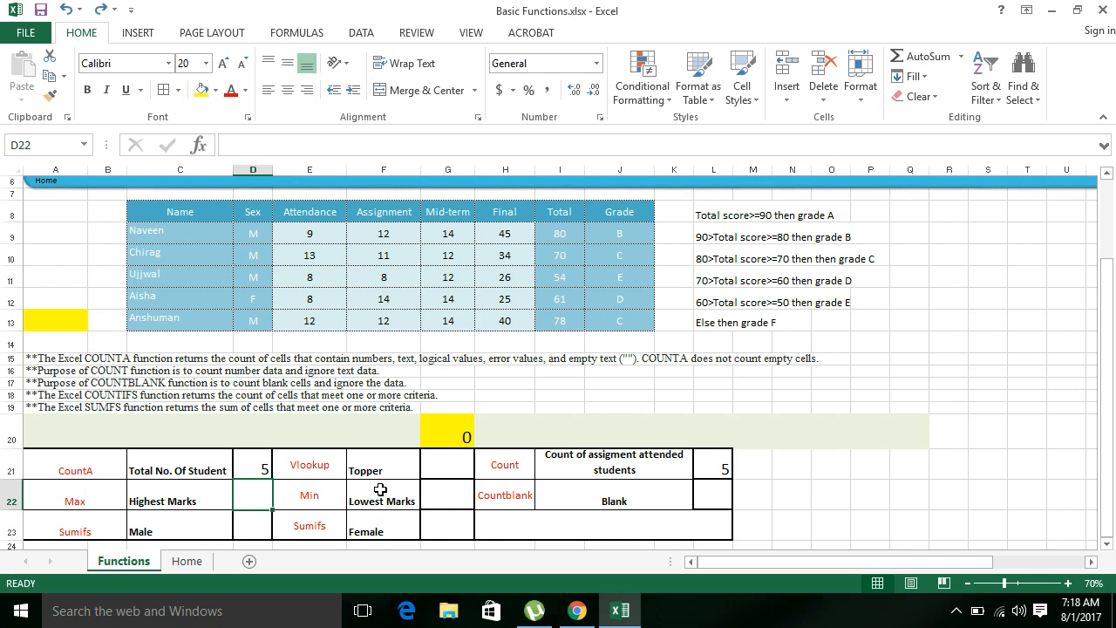
text(=MAX()
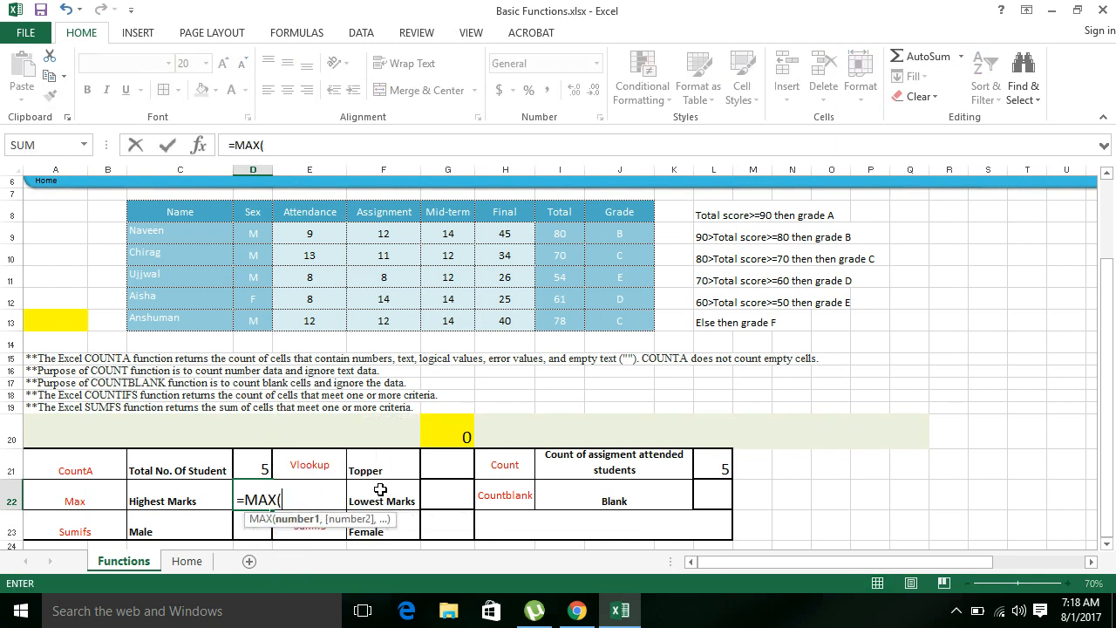
drag(554, 237, 558, 320)
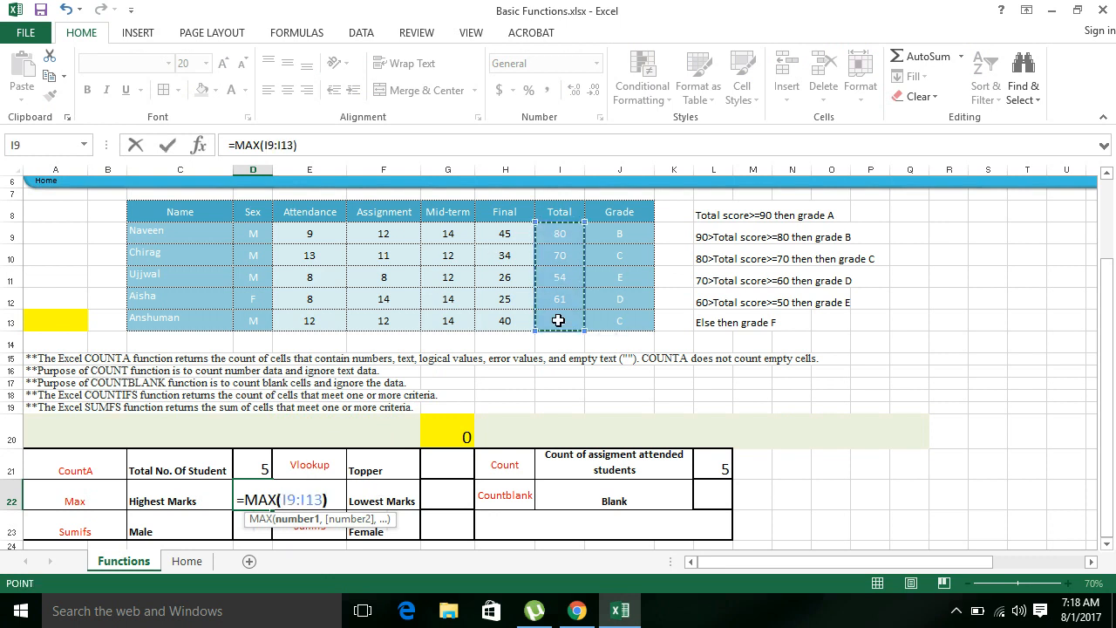
key(Return)
- Enter the formula =MIN(I9:I13) in the Lowest Marks cell G22
key(Up)
key(Right)
key(Right)
key(Right)
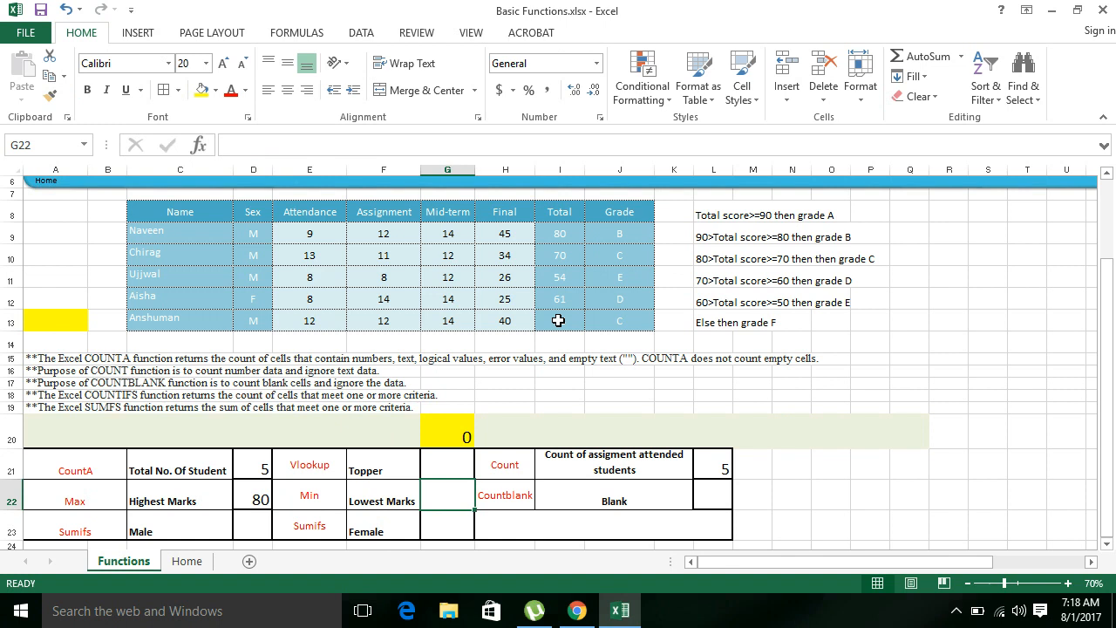
text(=min)
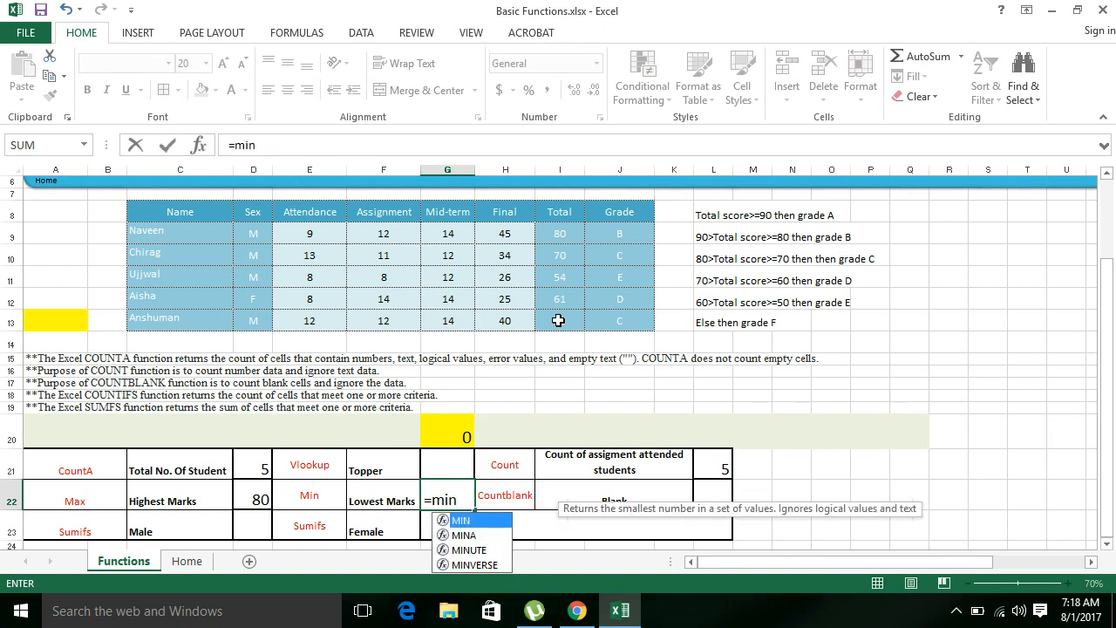
key(Tab)
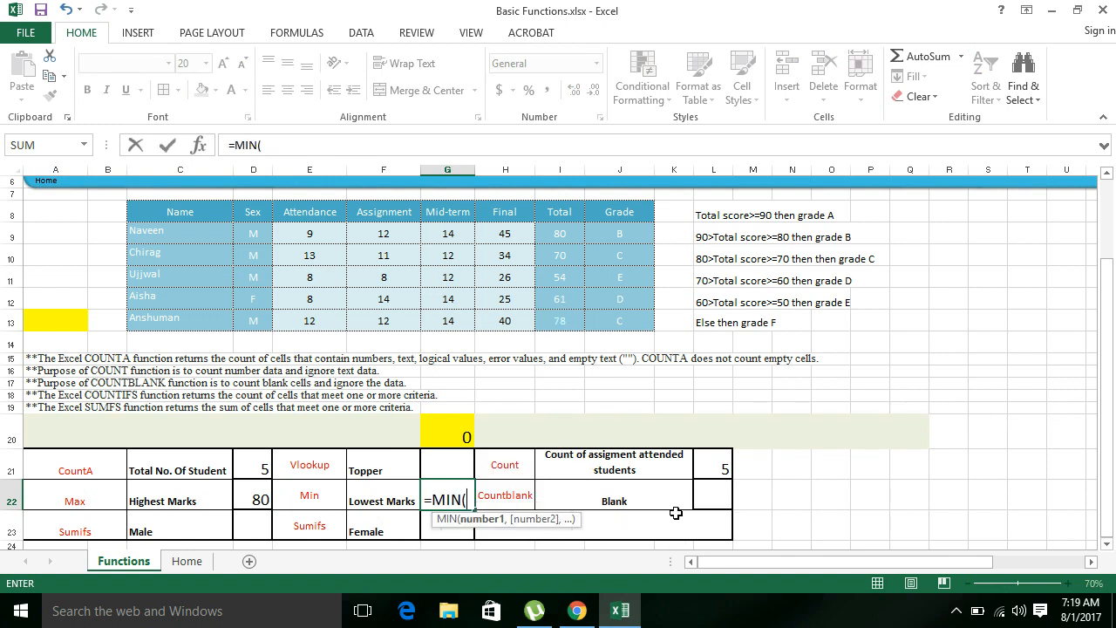
drag(565, 232, 564, 316)
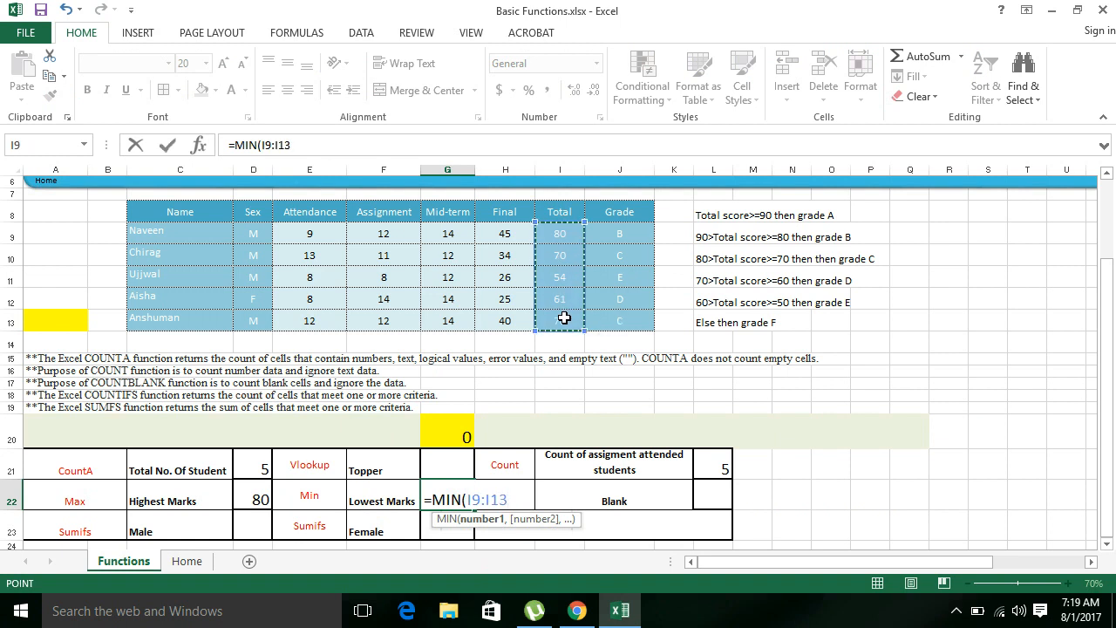
text())
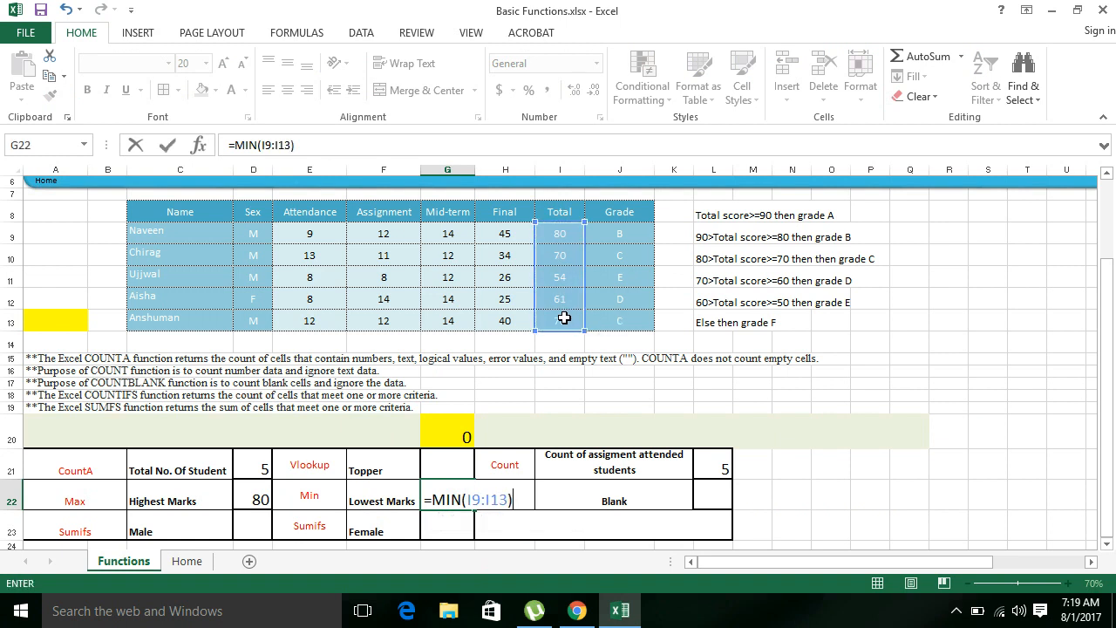
key(Return)
- Start a SUMIFS formula in the Male result cell D23, replacing the initially chosen SUMIF function
key(Up)
key(Left)
key(Down)
key(Left)
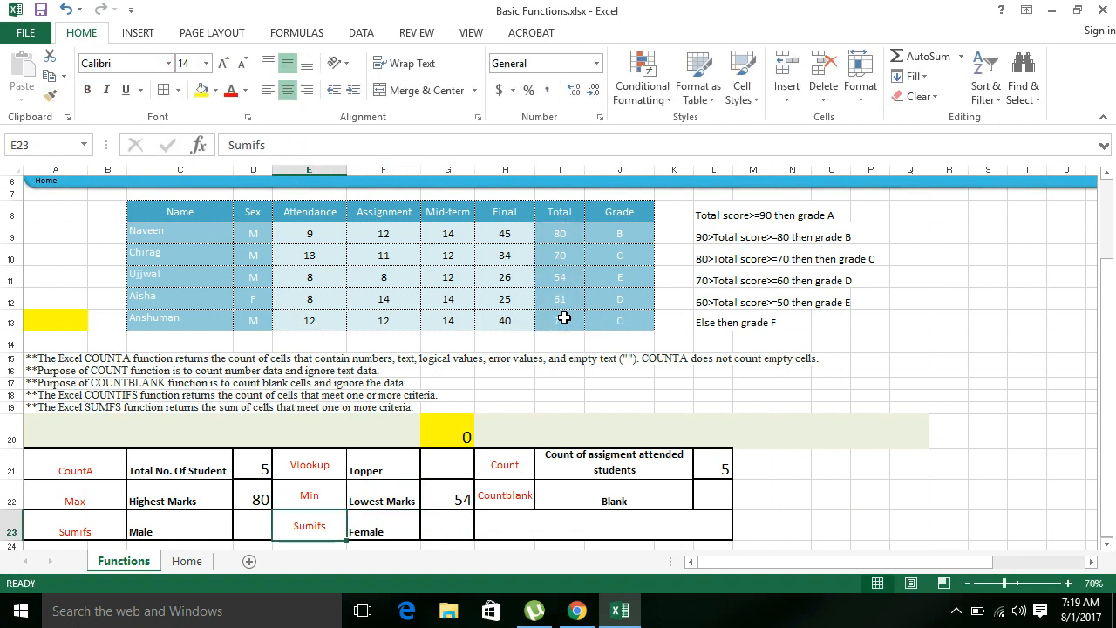
key(Left)
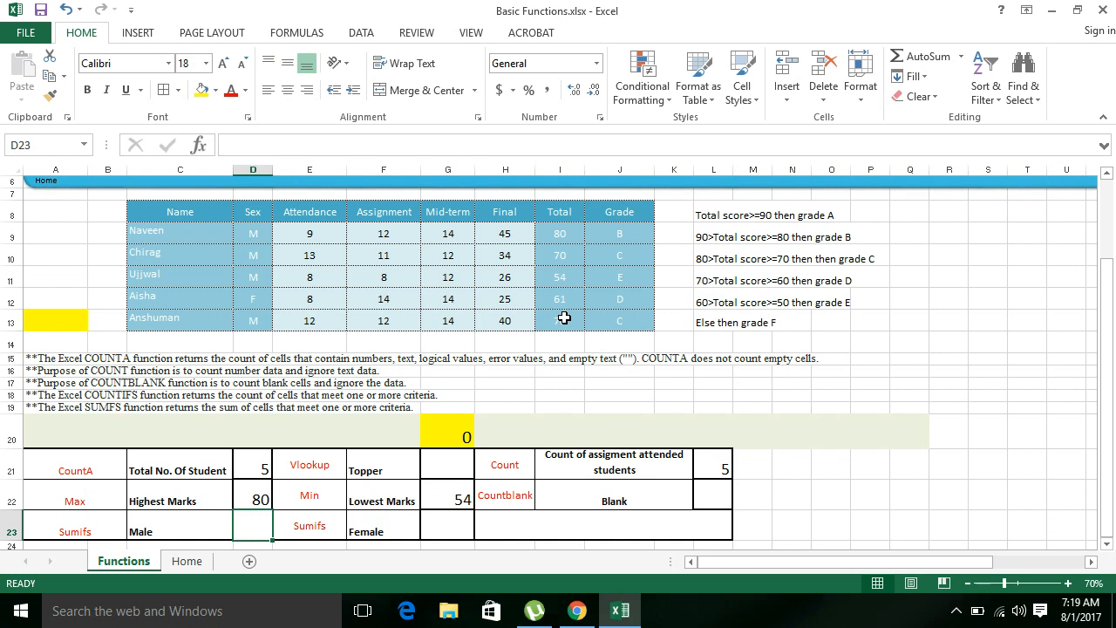
text(=)
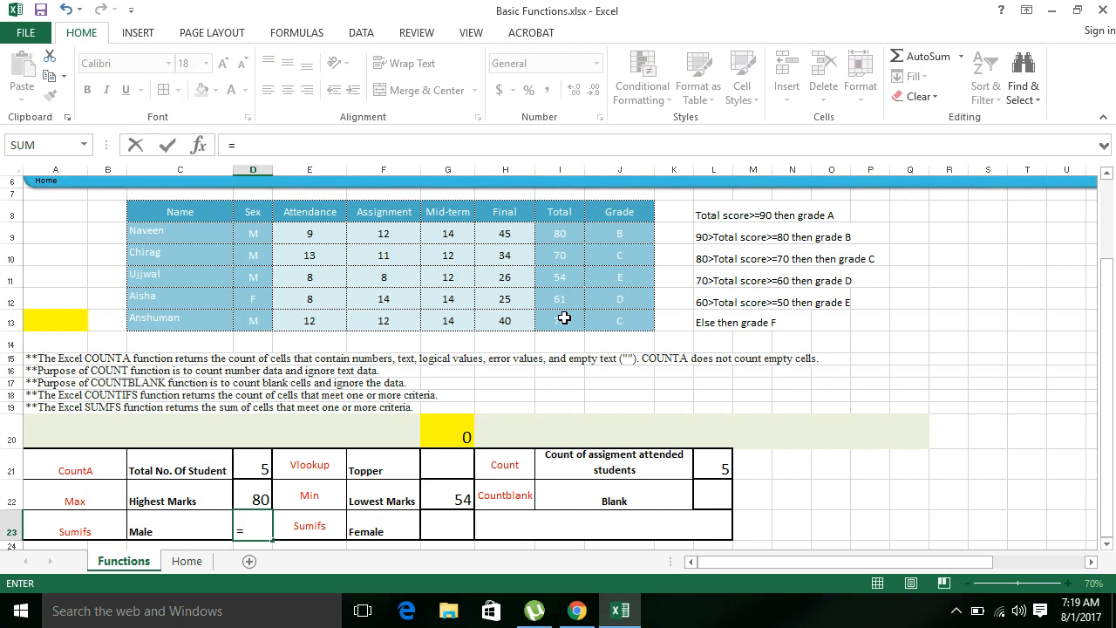
text(sumif)
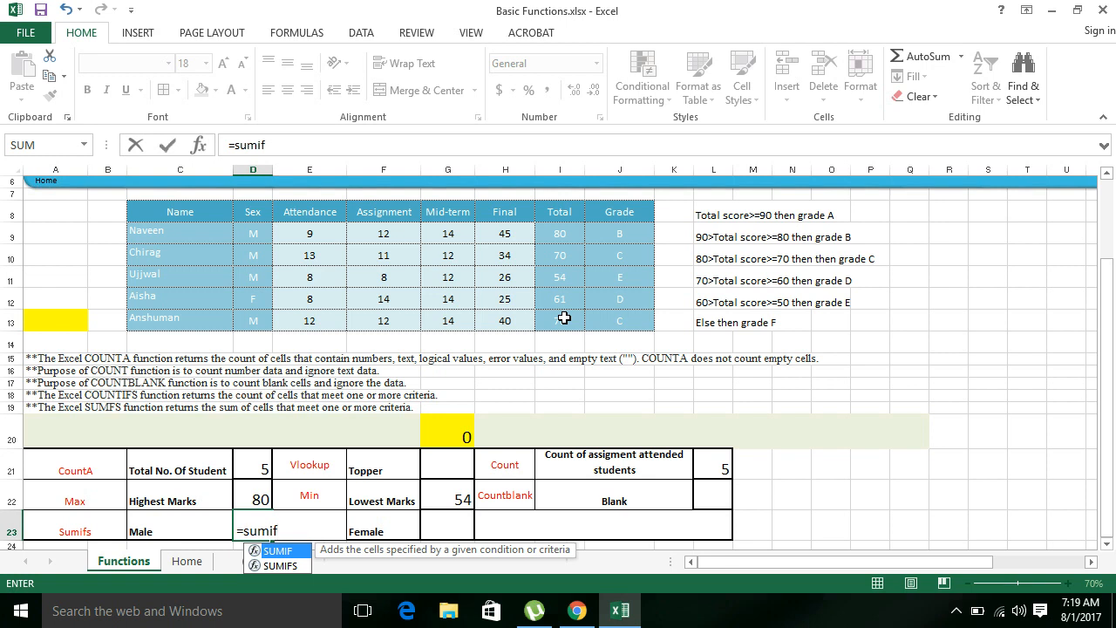
key(Tab)
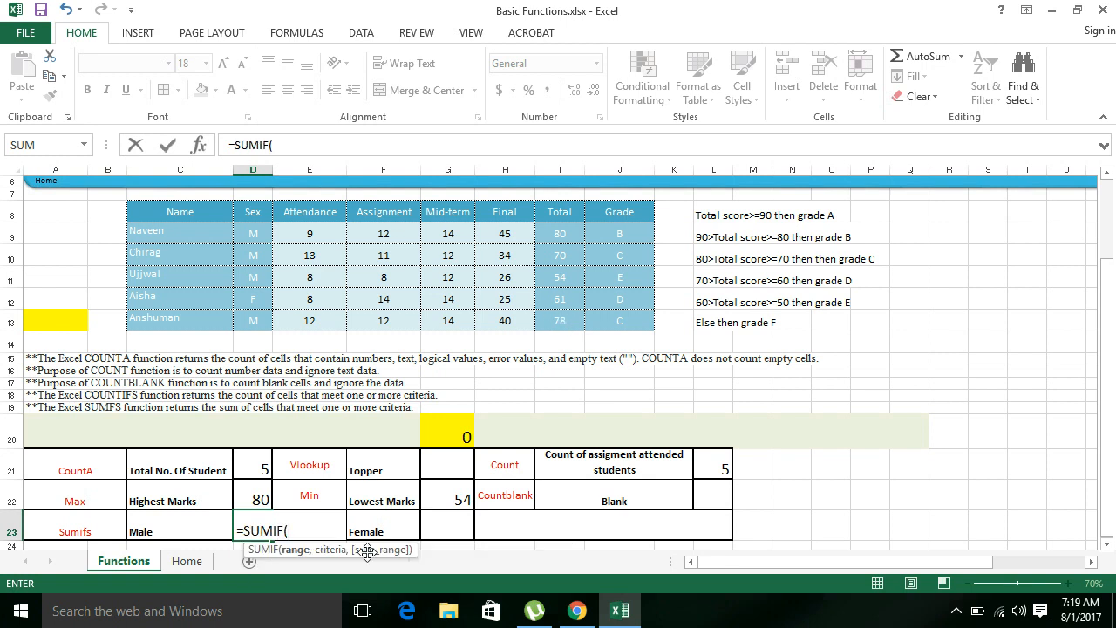
drag(367, 551, 336, 343)
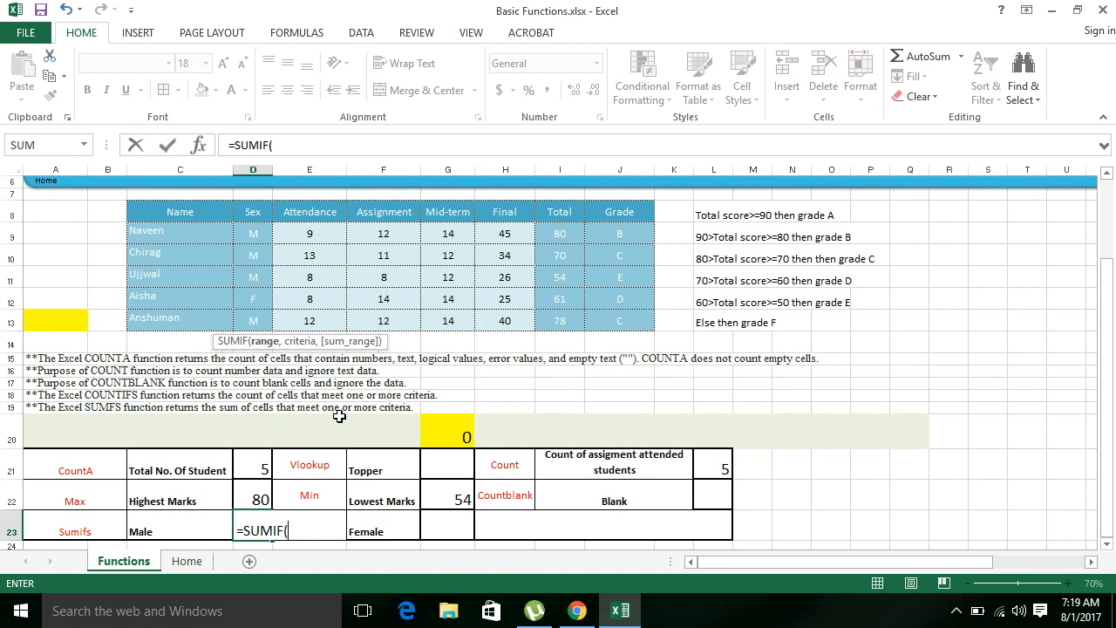
key(BackSpace)
text(s)
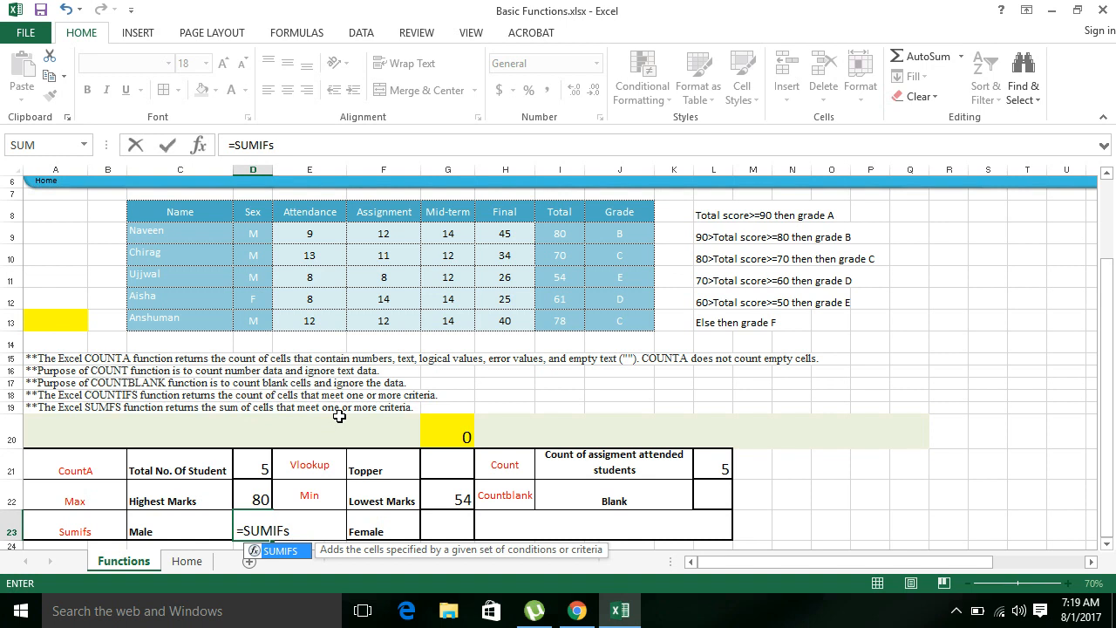
key(Tab)
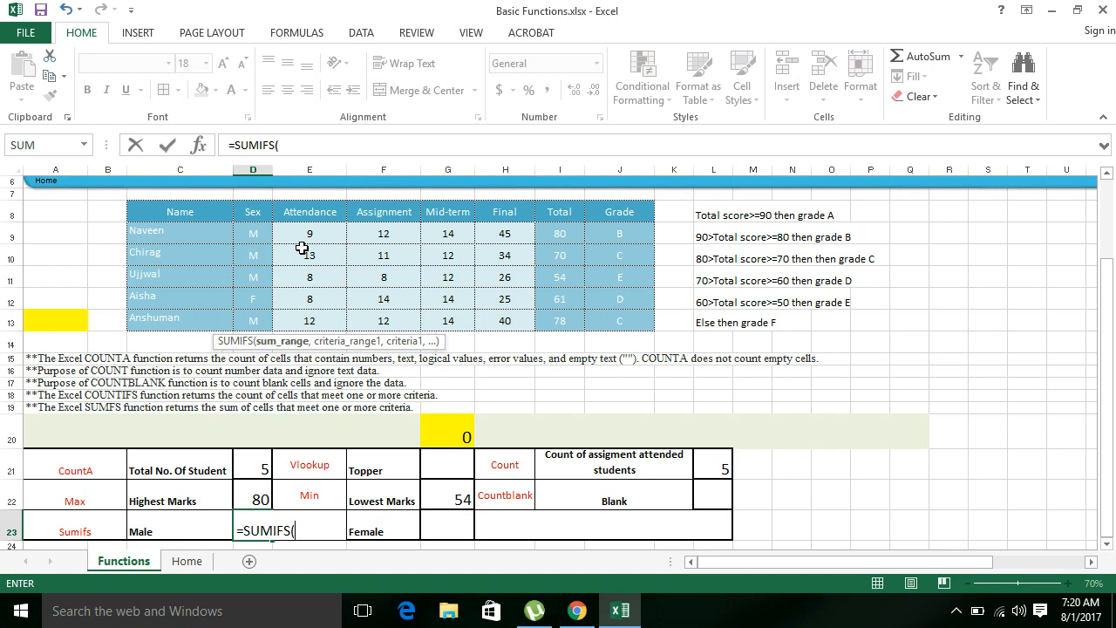
- Complete the SUMIFS formula in D23 with sum range I9:I13, criteria range D9:D13 and criterion "M"
drag(432, 345, 422, 358)
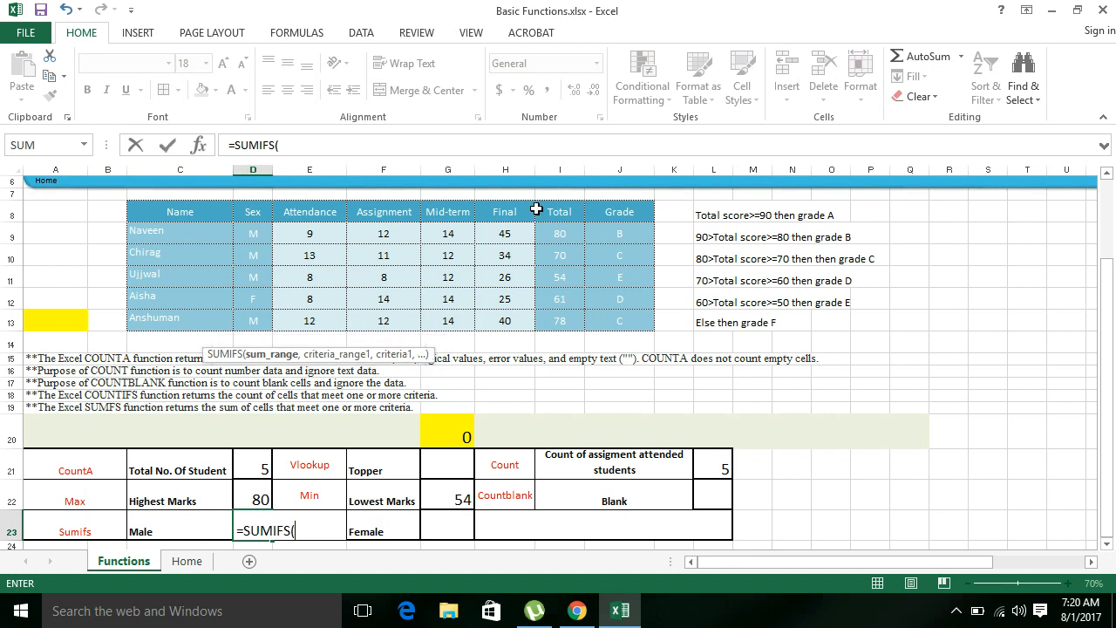
drag(553, 231, 561, 316)
text(,)
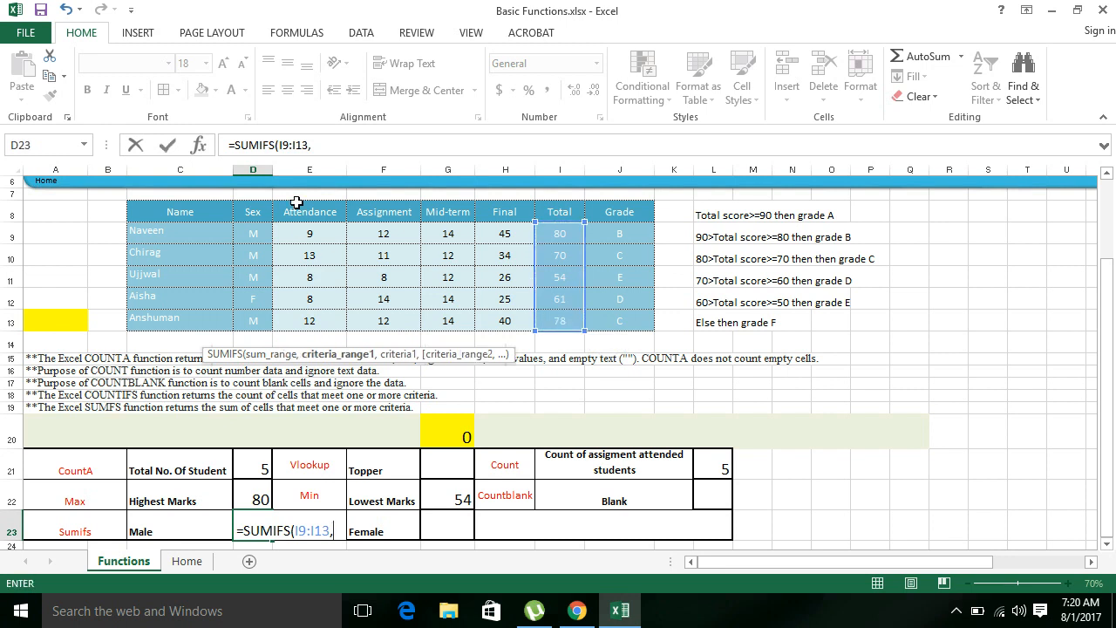
drag(258, 234, 257, 319)
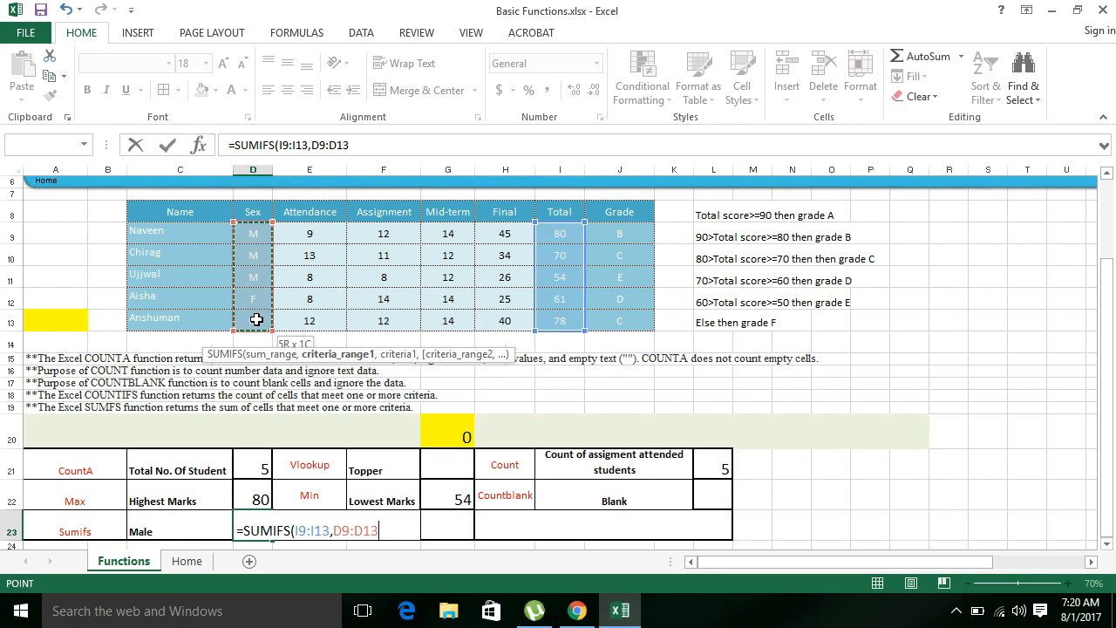
text(,"M")
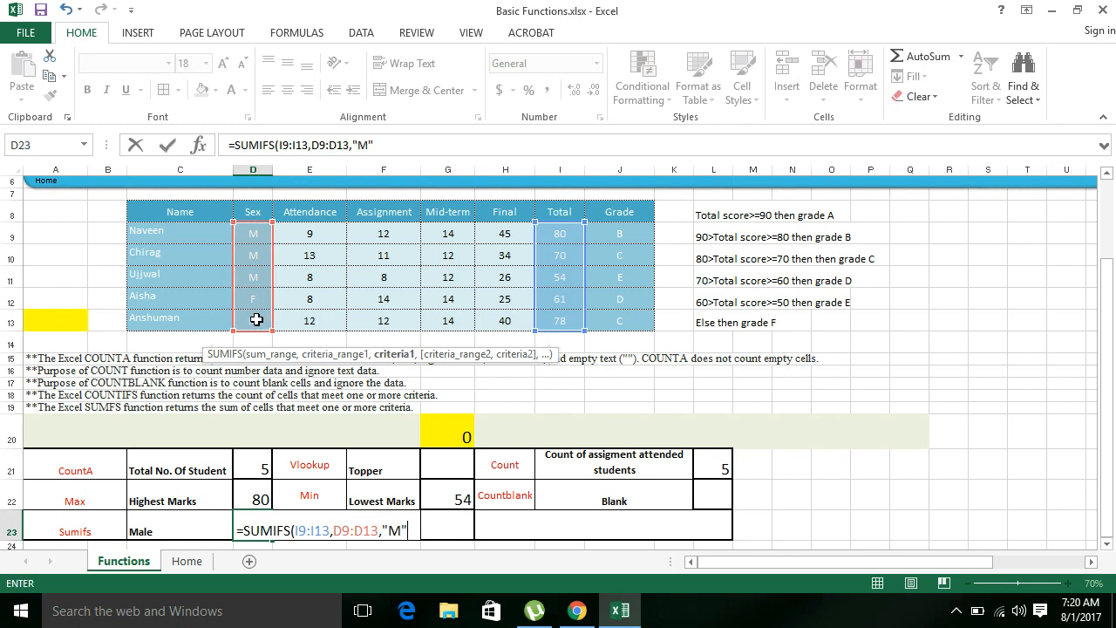
key(Return)
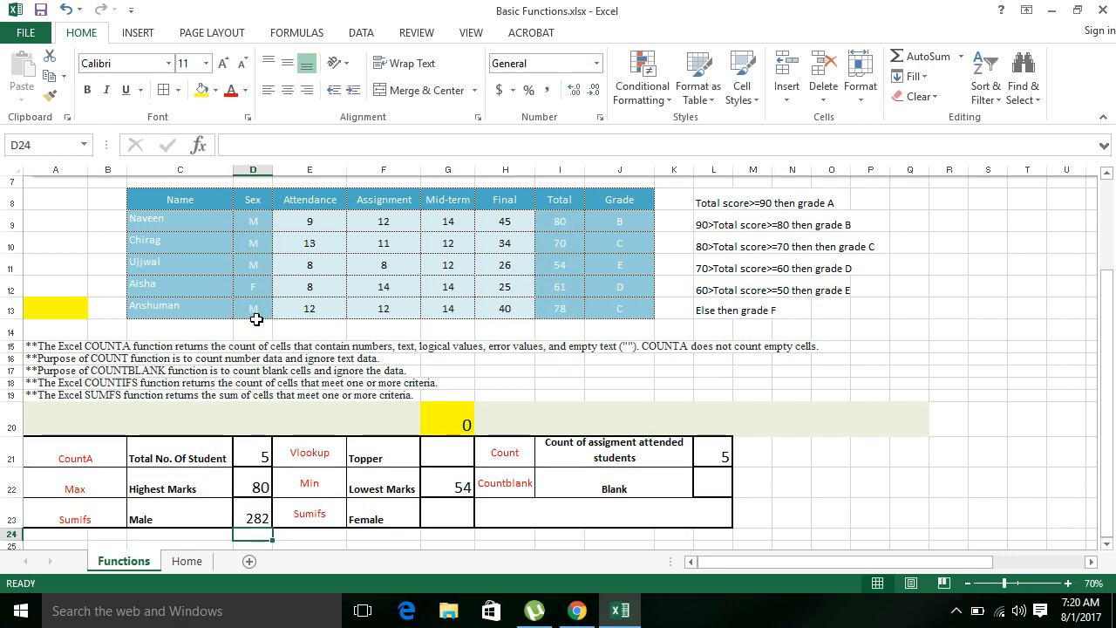
- Make the sum range in the D23 SUMIFS formula absolute as $I$9:$I$13
key(Up)
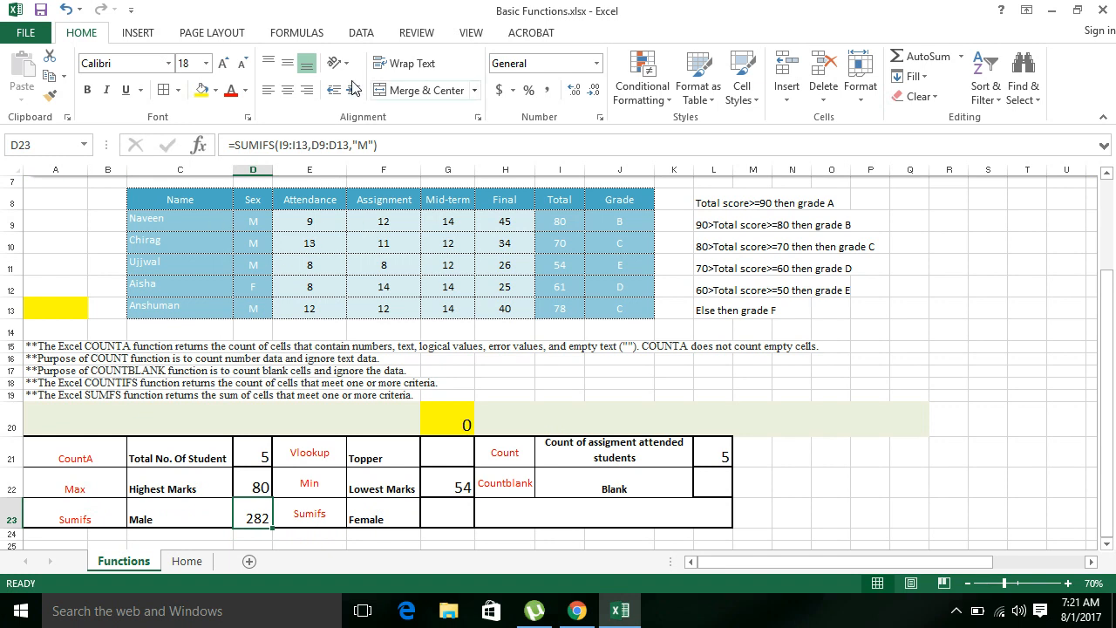
click(309, 145)
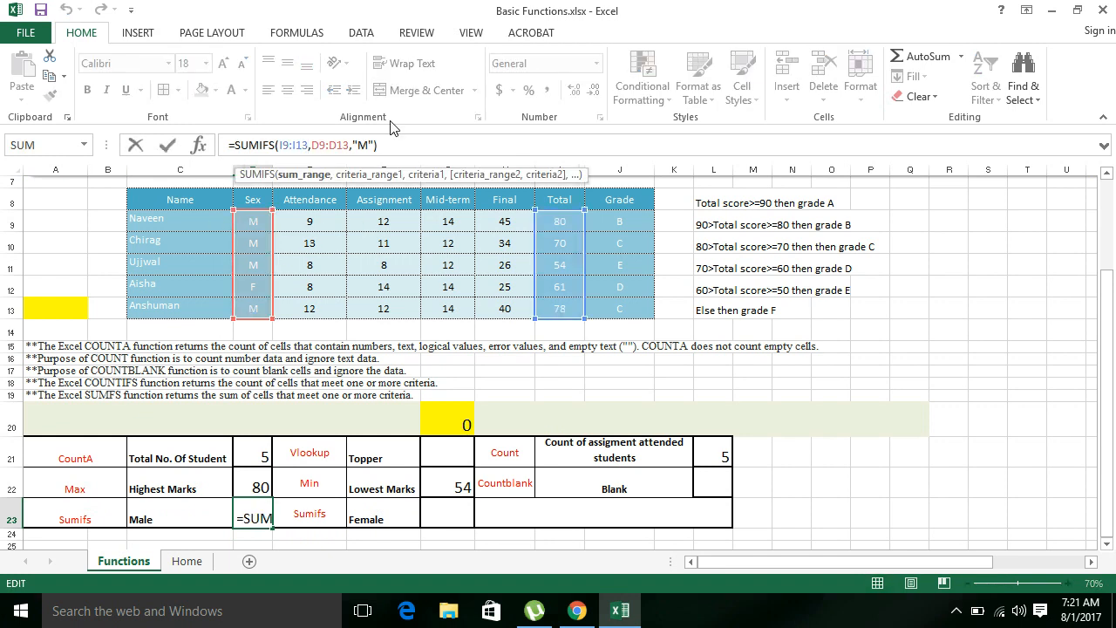
key(F4)
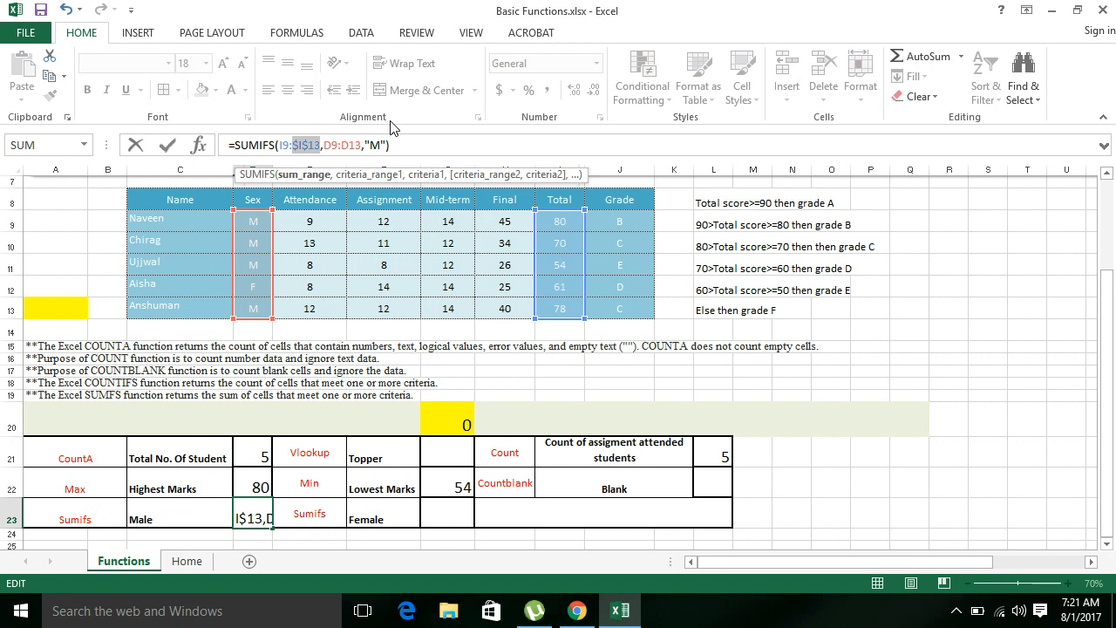
click(286, 146)
key(F4)
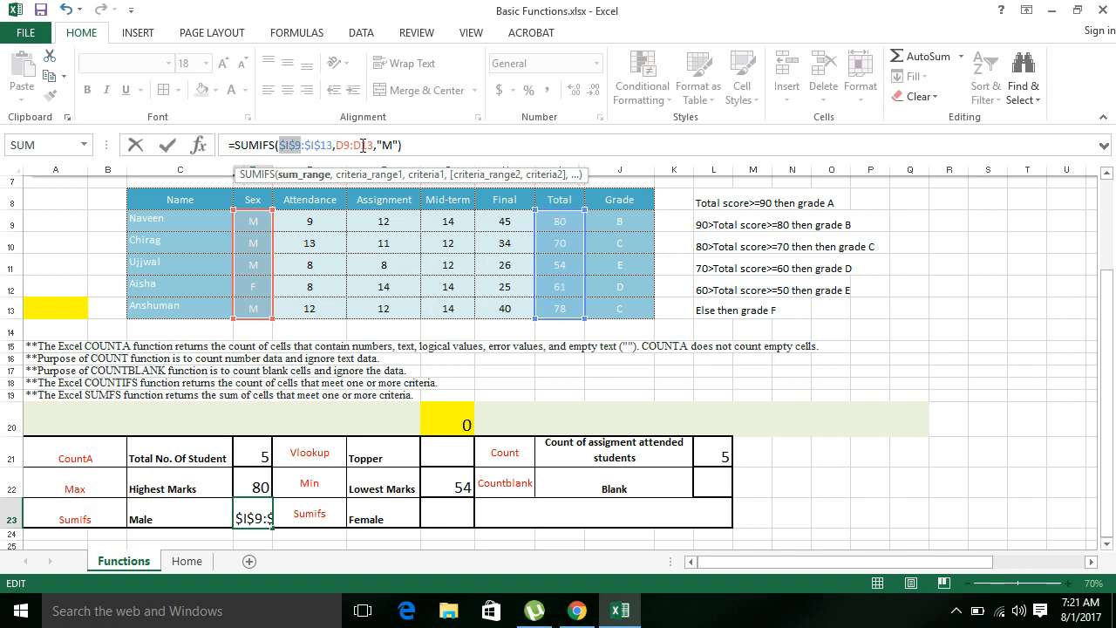
key(Return)
- Copy the SUMIFS formula from D23 into the Female result cell G23
key(Up)
key(ctrl+c)
key(Right)
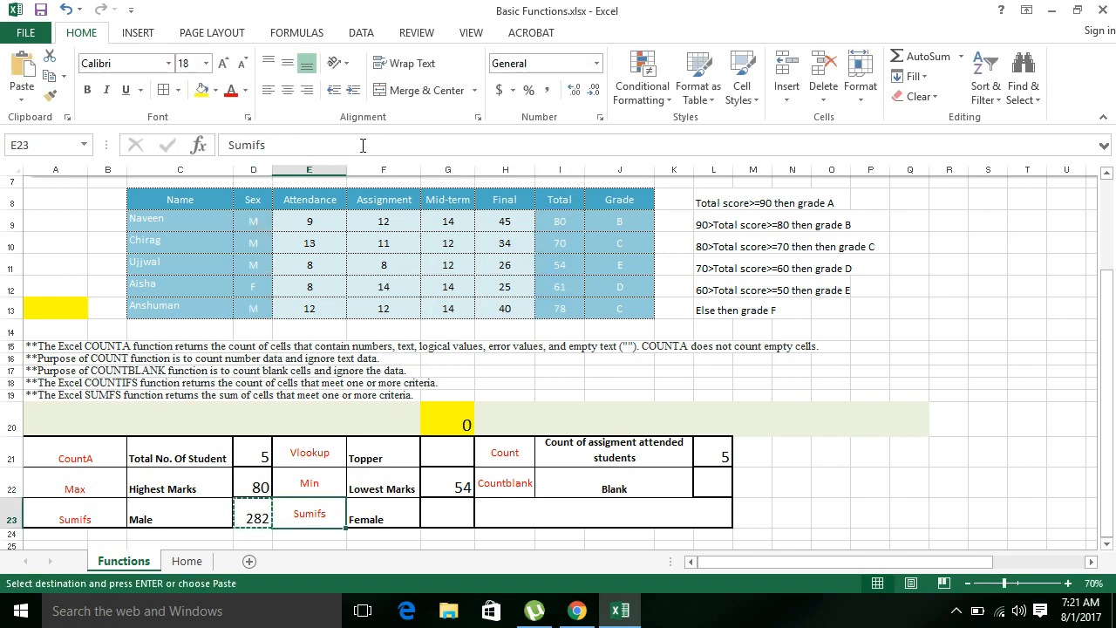
key(Right)
key(Right)
key(ctrl+v)
key(Down)
key(Up)
key(Left)
key(Escape)
key(Right)
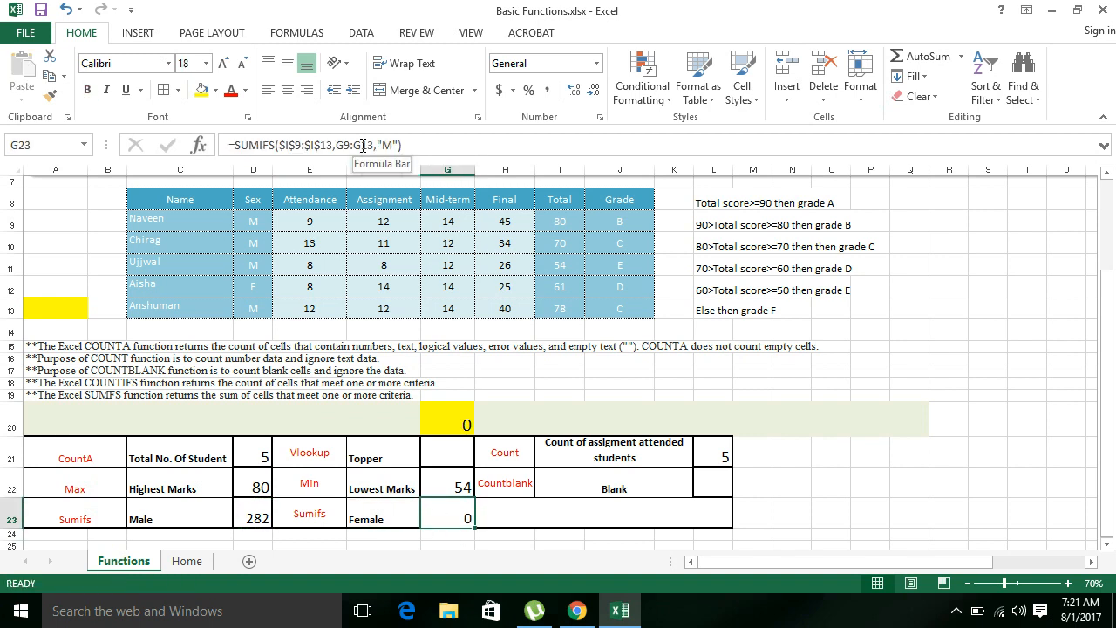
- Compare the criteria ranges in the SUMIFS formulas of D23 and G23
key(Left)
key(Left)
key(Left)
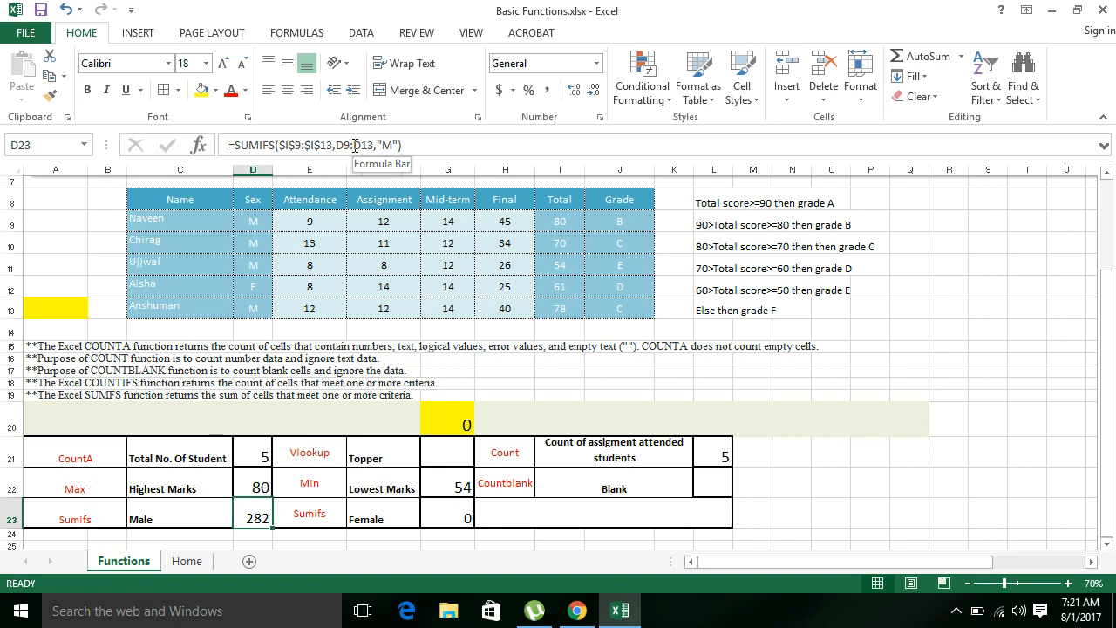
click(440, 521)
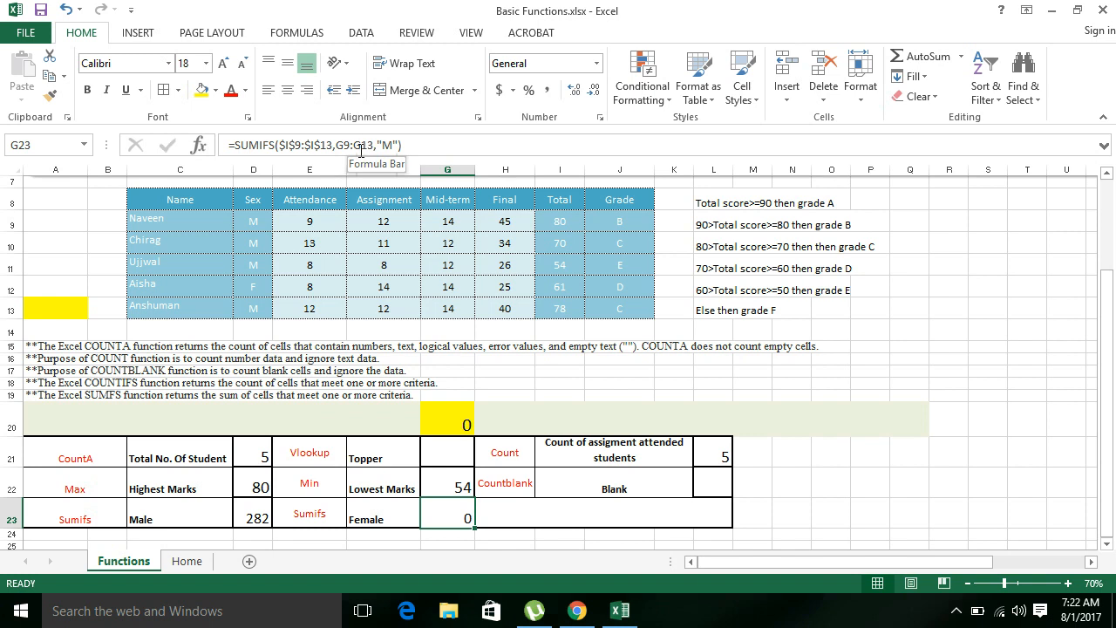
click(251, 514)
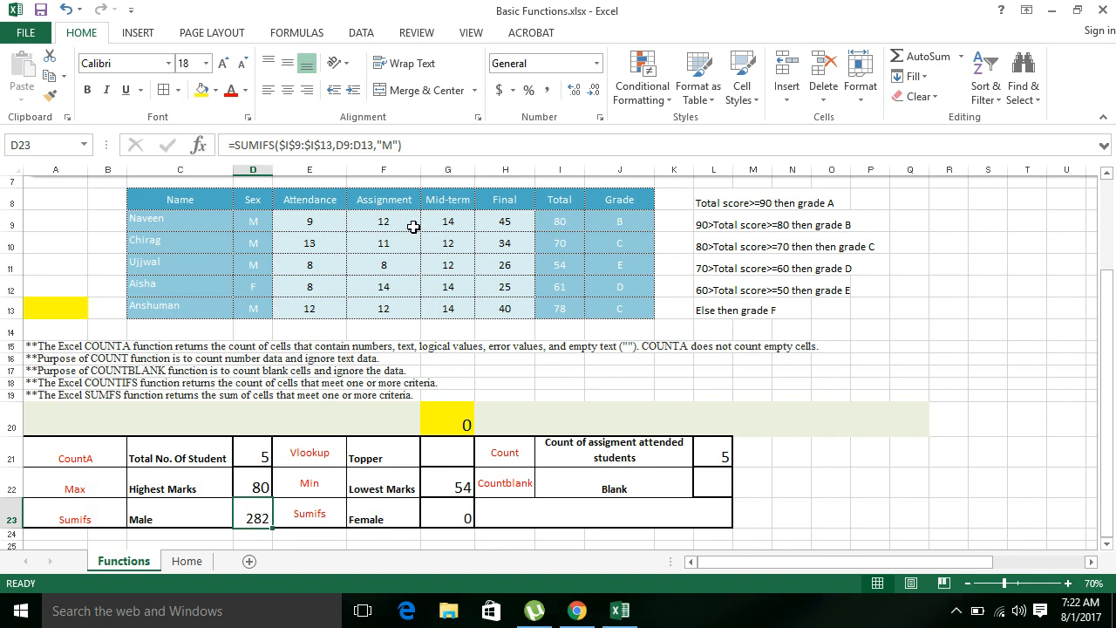
click(449, 501)
click(258, 531)
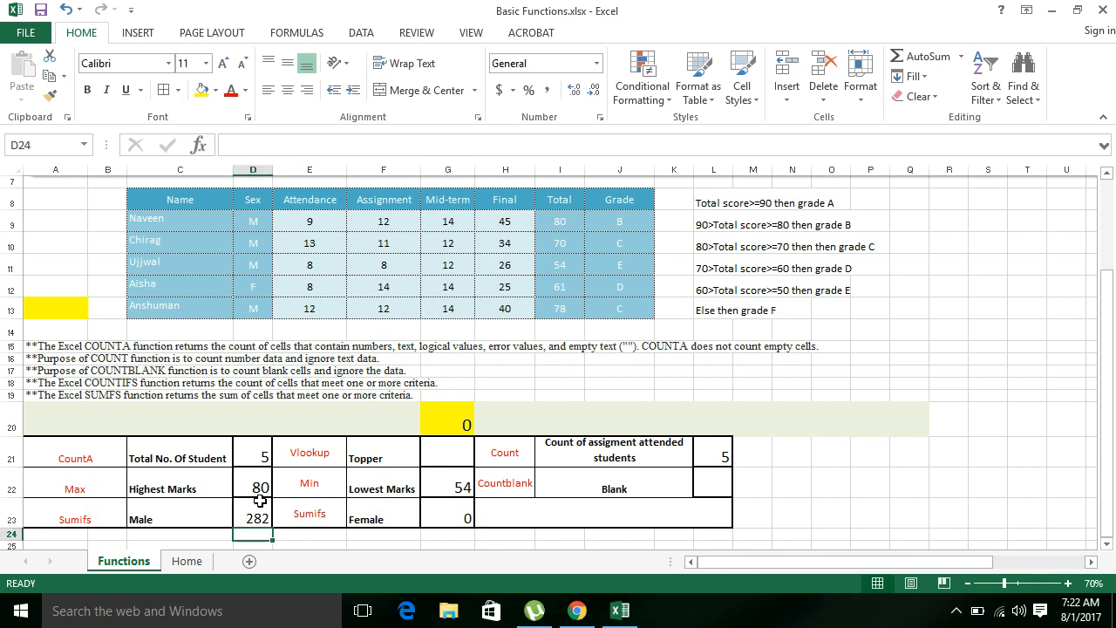
- Make the criteria range in the D23 SUMIFS formula absolute as $D$9:$D$13
click(259, 503)
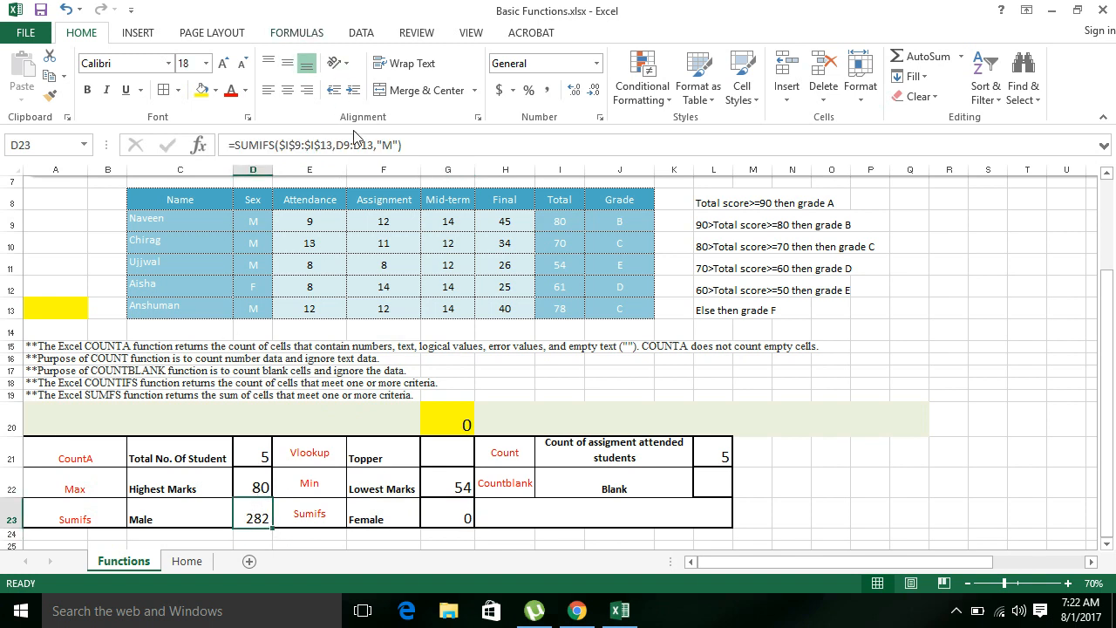
click(357, 143)
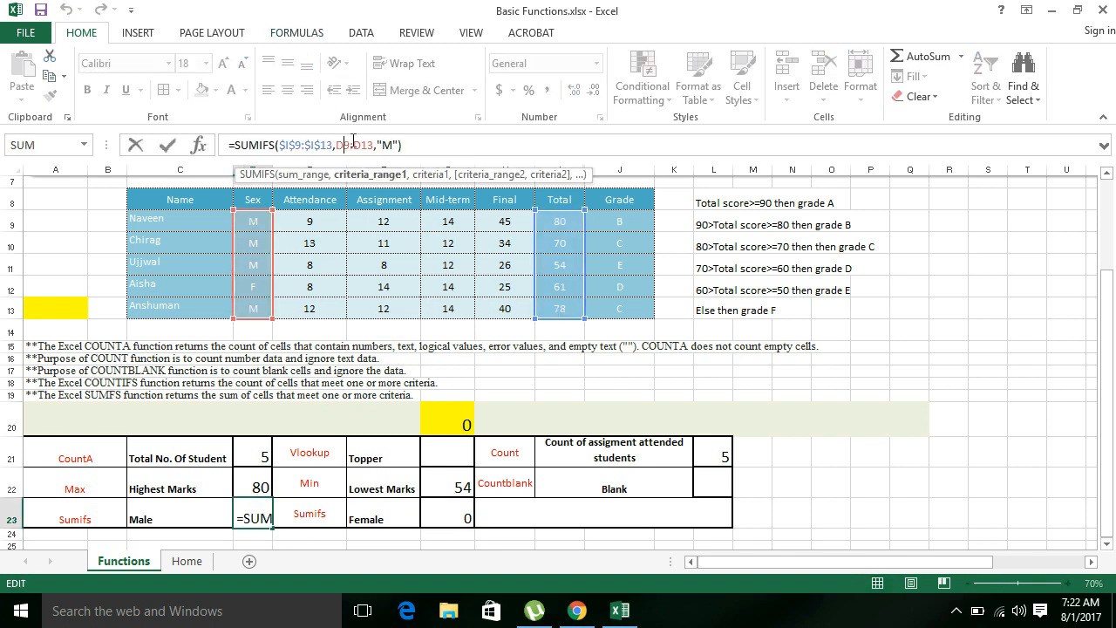
key(F4)
click(378, 149)
key(F4)
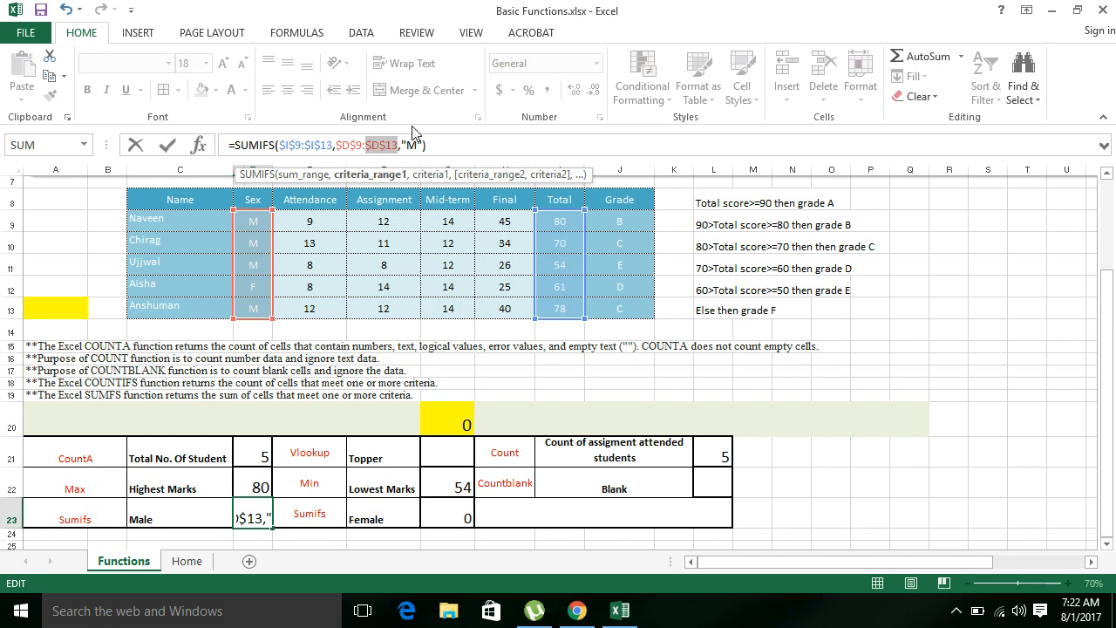
key(ctrl+Return)
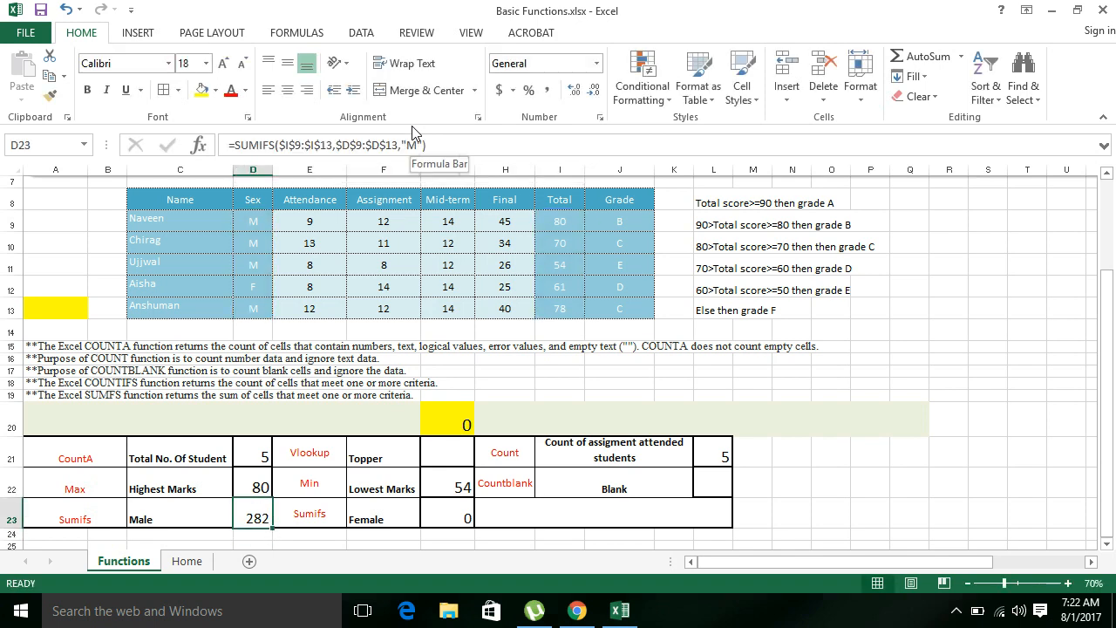
- Copy the corrected SUMIFS formula from the Male result cell D23 over the formula in G23
key(ctrl+c)
key(Right)
key(Right)
key(Right)
key(ctrl+v)
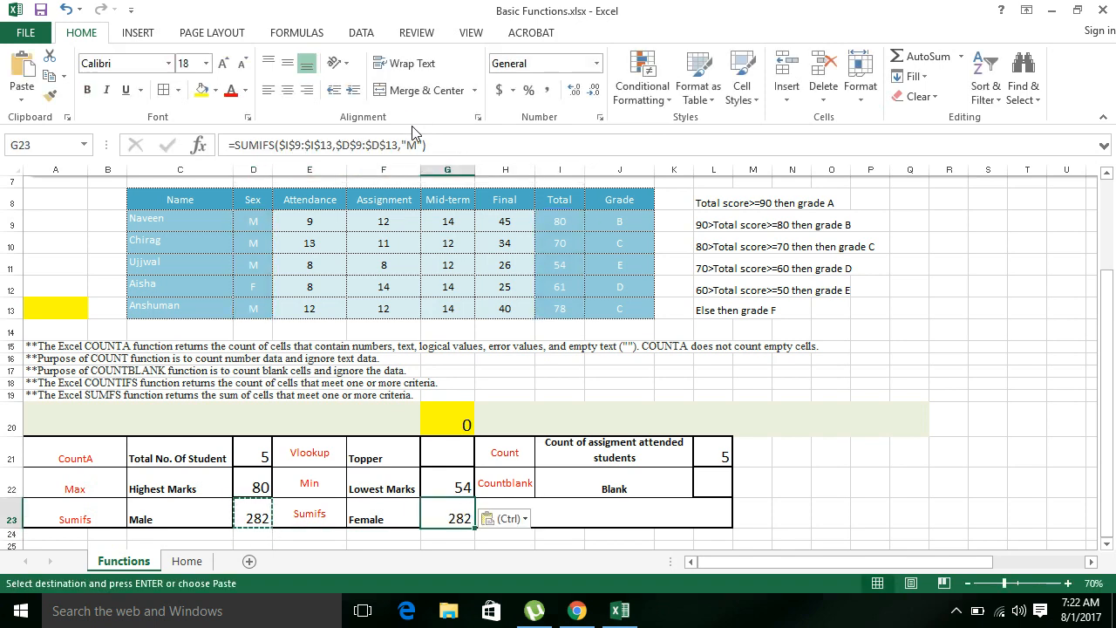
key(Escape)
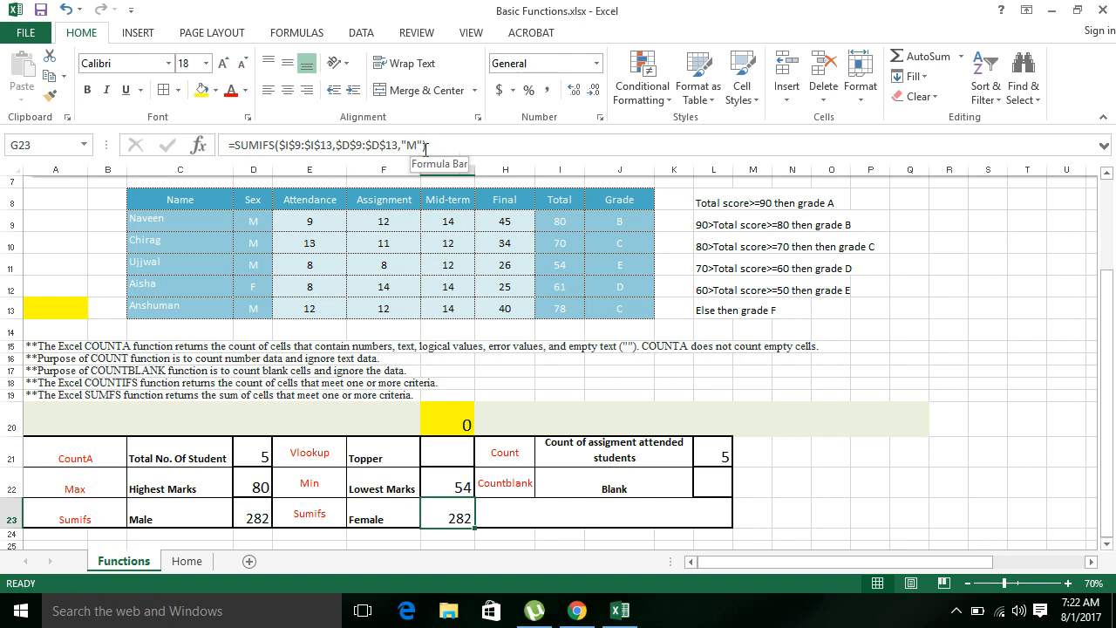
- Change the SUMIFS criterion in G23 to "F" and check it against the female student's total in I12
click(419, 145)
key(BackSpace)
text(F)
key(Return)
key(Up)
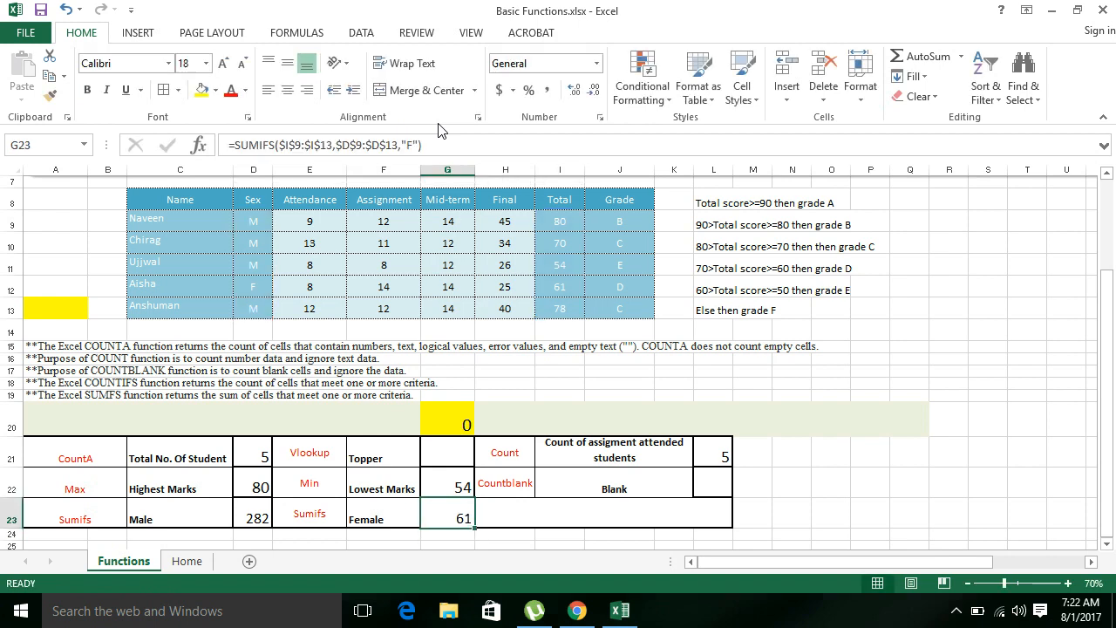
click(569, 288)
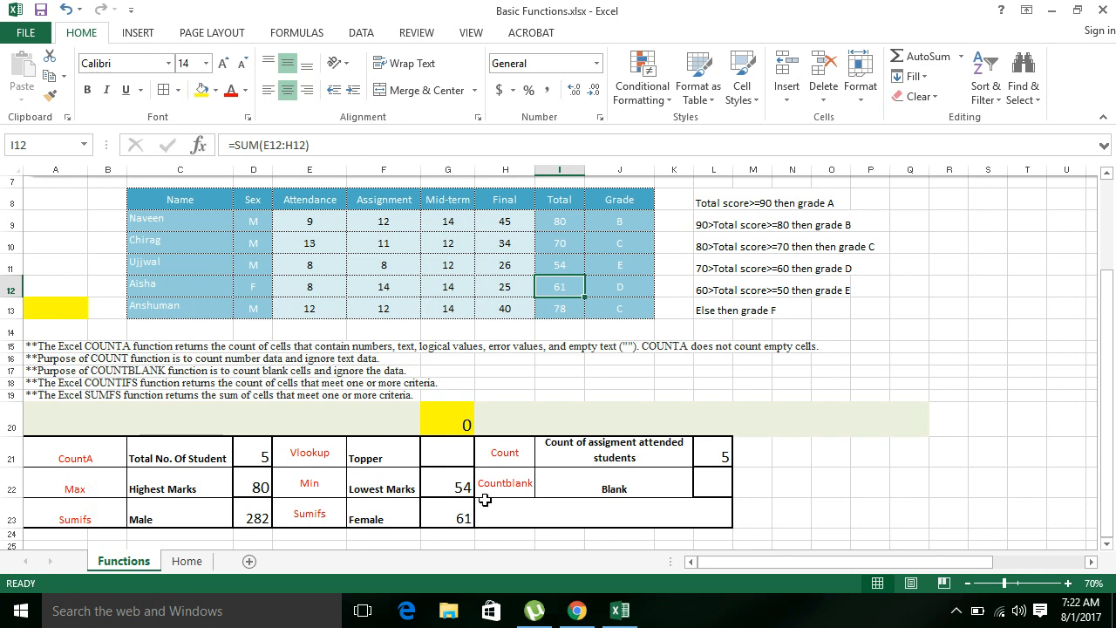
click(433, 447)
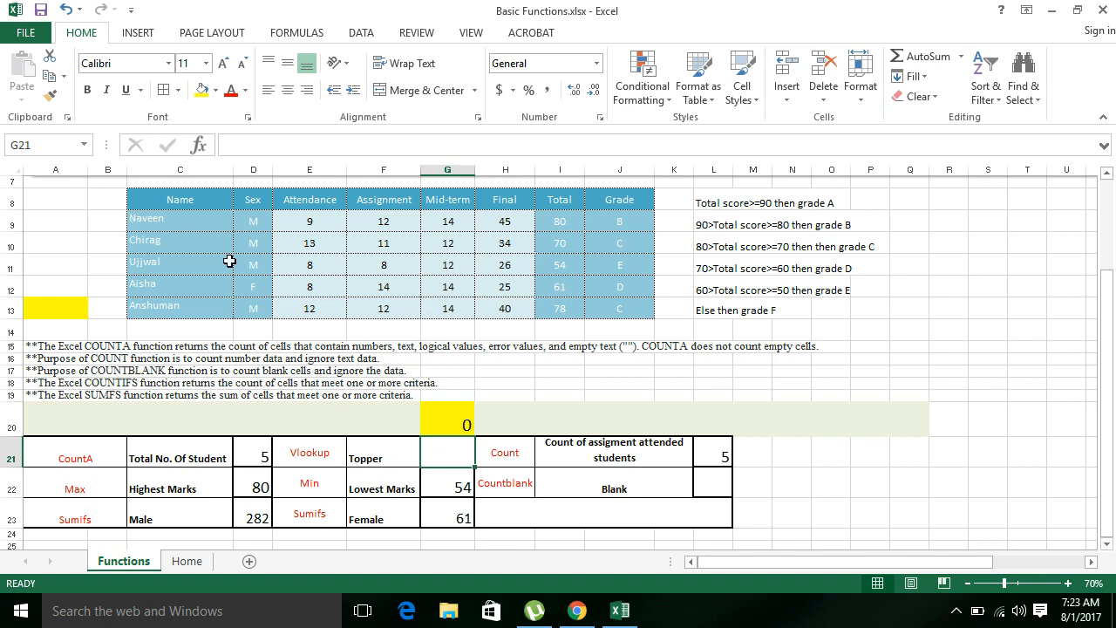
text(=vl)
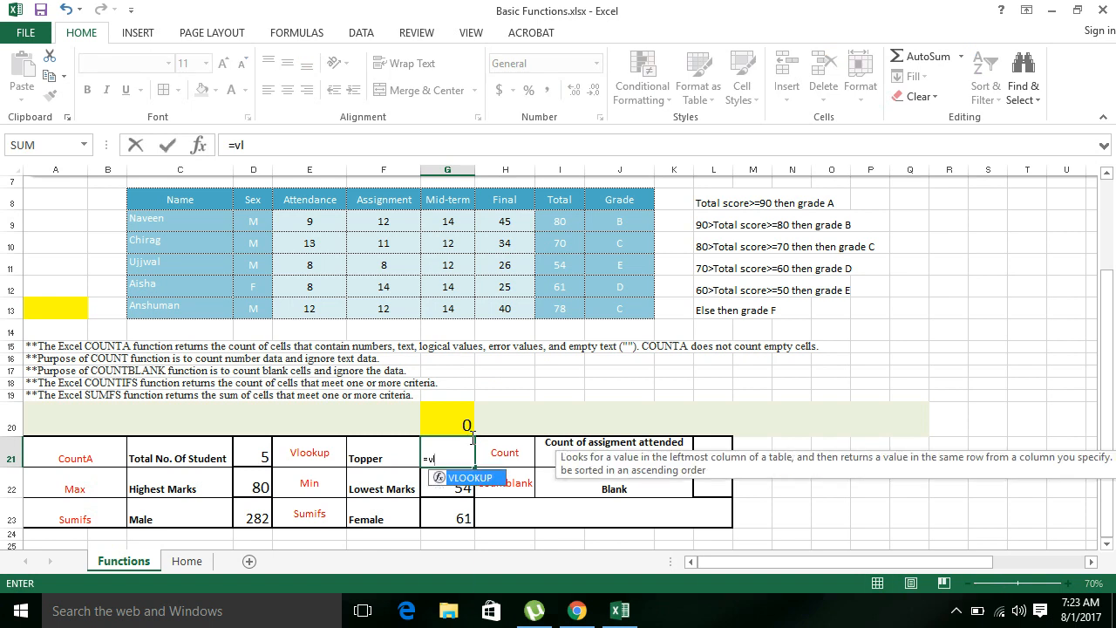
key(Tab)
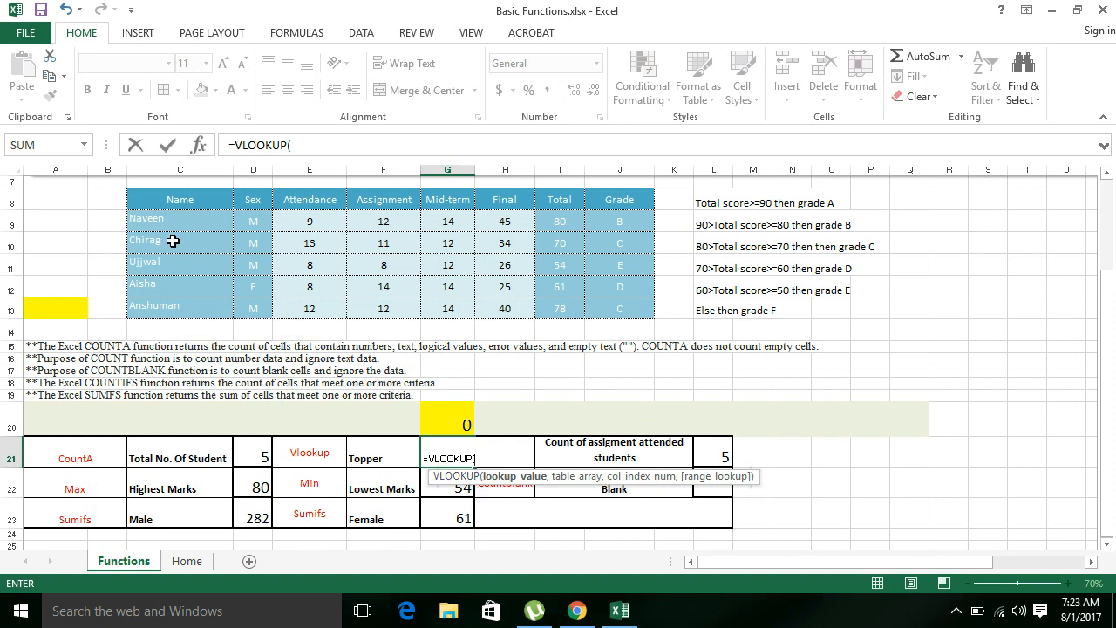
click(110, 228)
key(Escape)
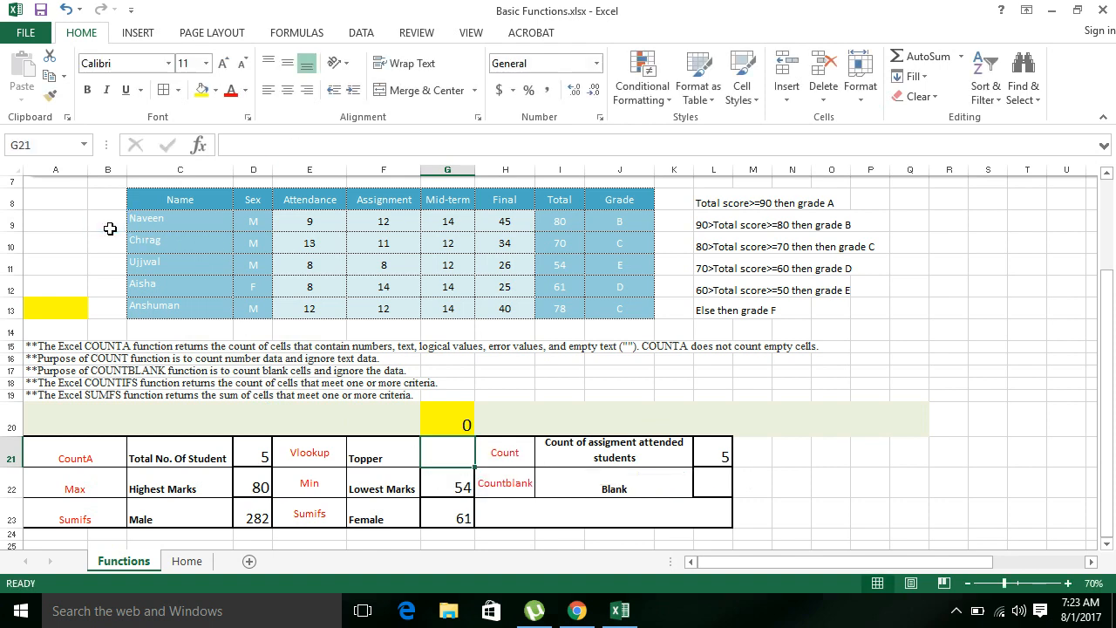
- Enter the formula =I9 in B9, in front of the first student's name, to reference that student's total
click(110, 228)
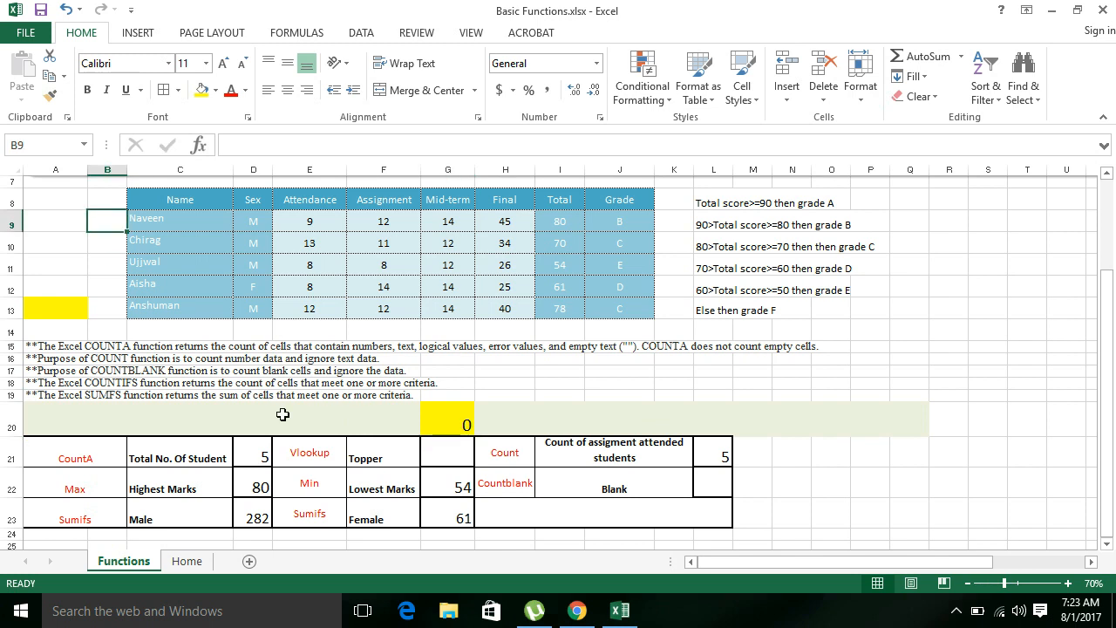
text(=)
key(Right)
key(Right)
key(Right)
key(Right)
key(Right)
key(Right)
key(Right)
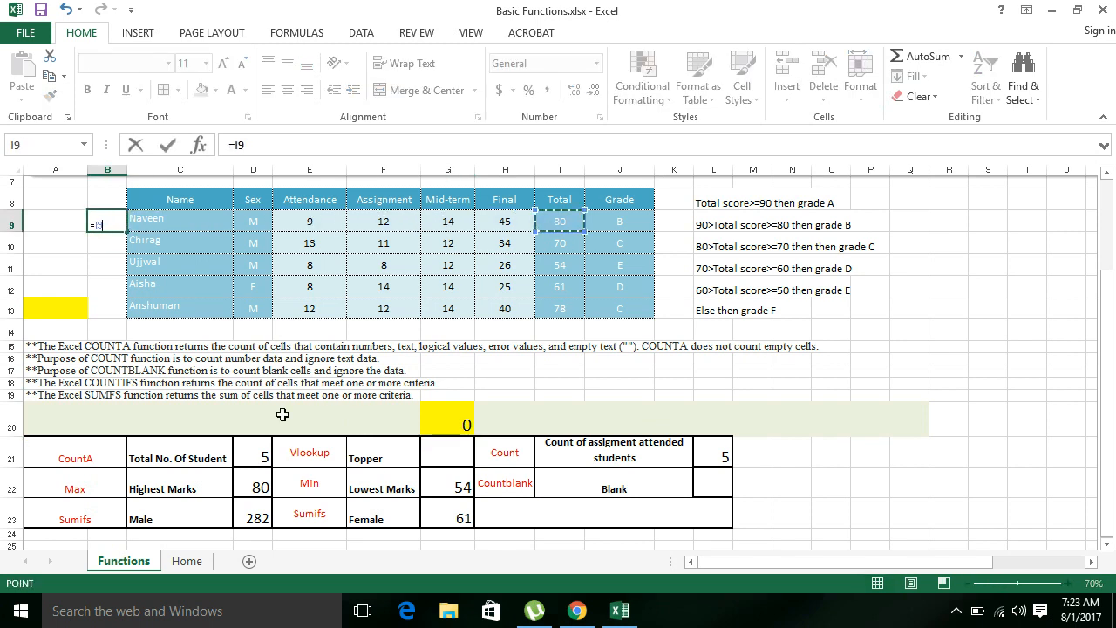
key(ctrl+Return)
- Fill the total reference from B9 down through B13 for all the students
key(shift+Down)
key(shift+Down)
key(shift+Down)
key(shift+Down)
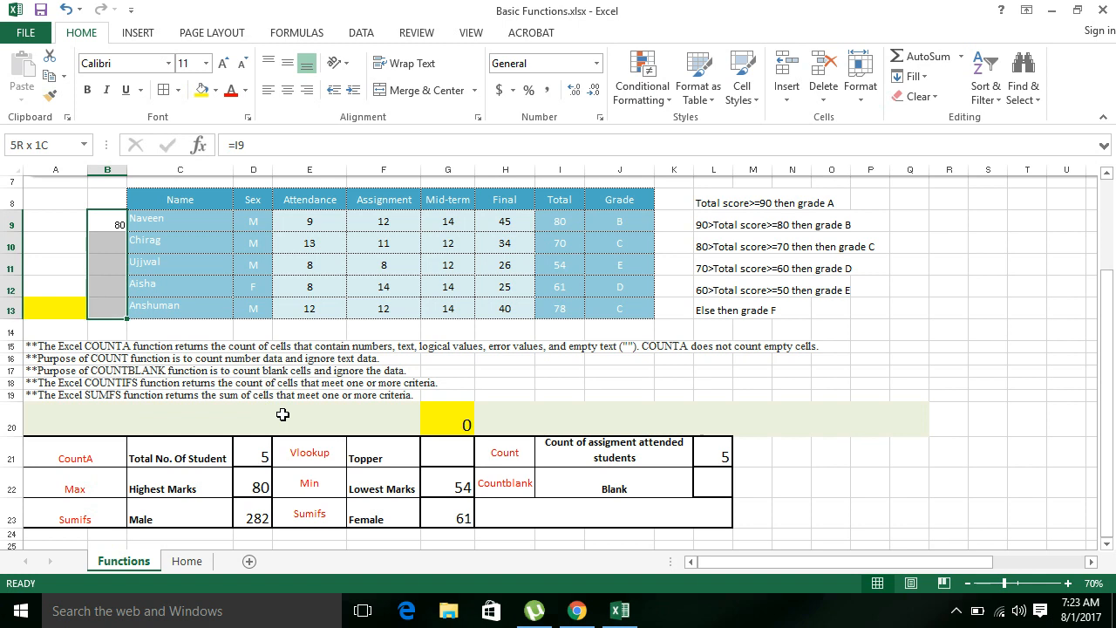
key(ctrl+d)
key(Up)
key(Down)
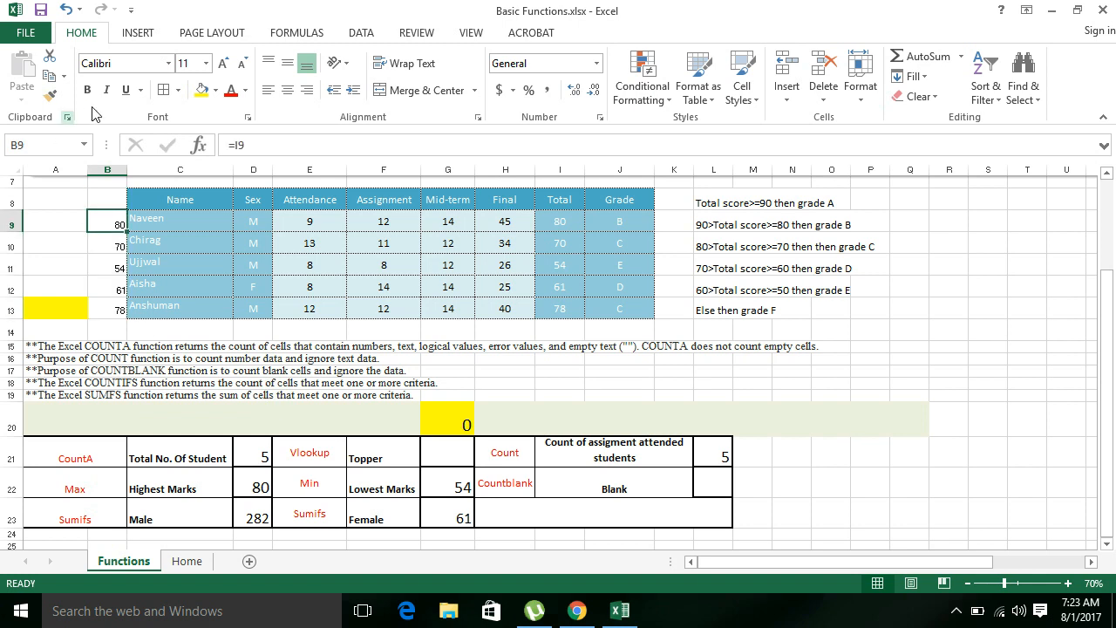
- Lock the column of the reference in B9 as =$I9 and select B9:B13
click(253, 141)
key(F4)
key(F4)
key(F4)
key(Return)
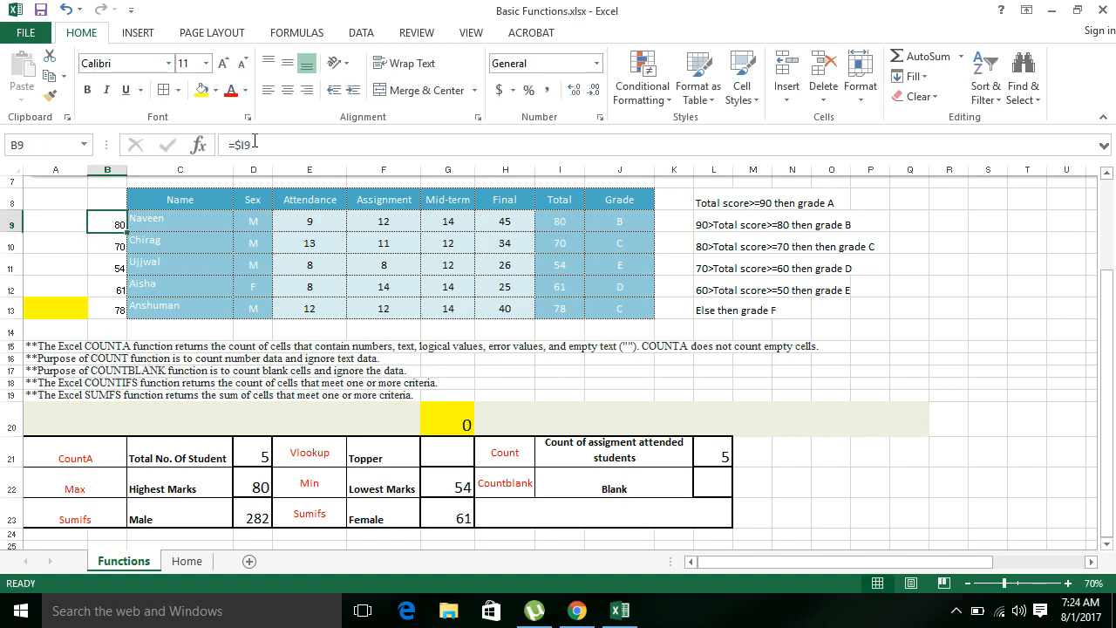
key(Up)
key(shift+Down)
key(shift+Down)
key(shift+Down)
key(shift+Down)
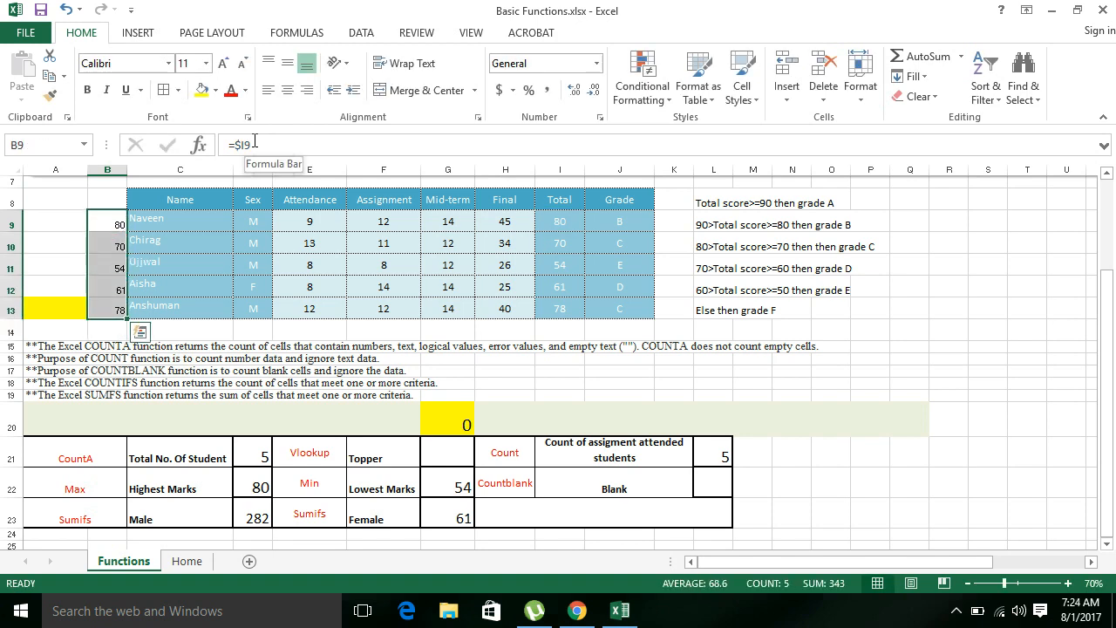
- Start a VLOOKUP formula in the Topper cell G21 with the highest marks cell D22 as lookup value
click(428, 446)
key(F2)
text(=vl)
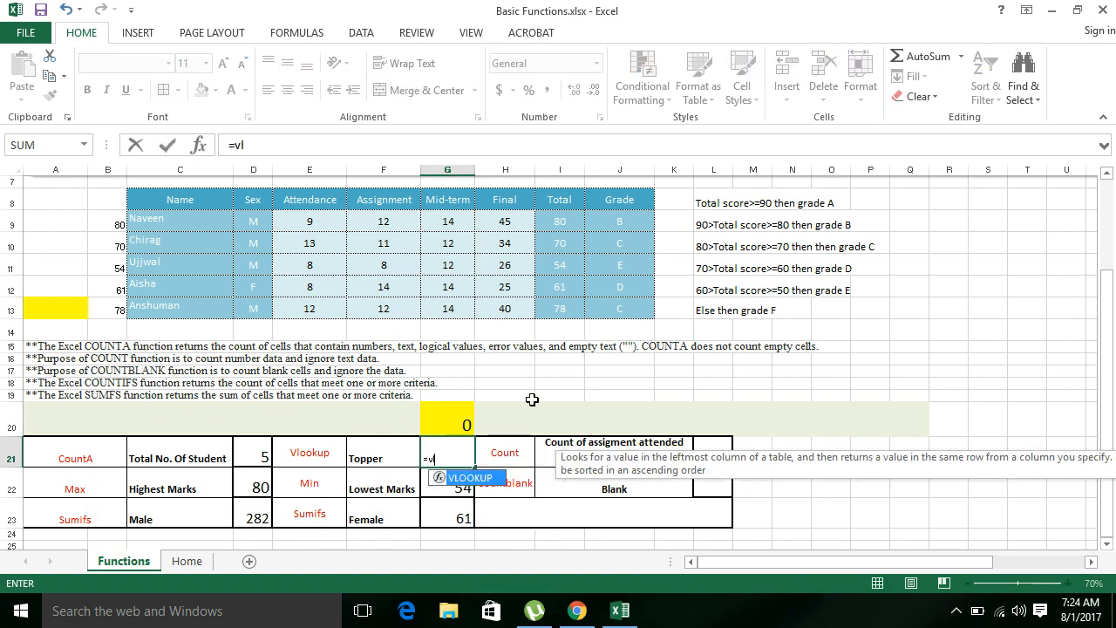
key(Tab)
key(Left)
key(Left)
key(Left)
key(Down)
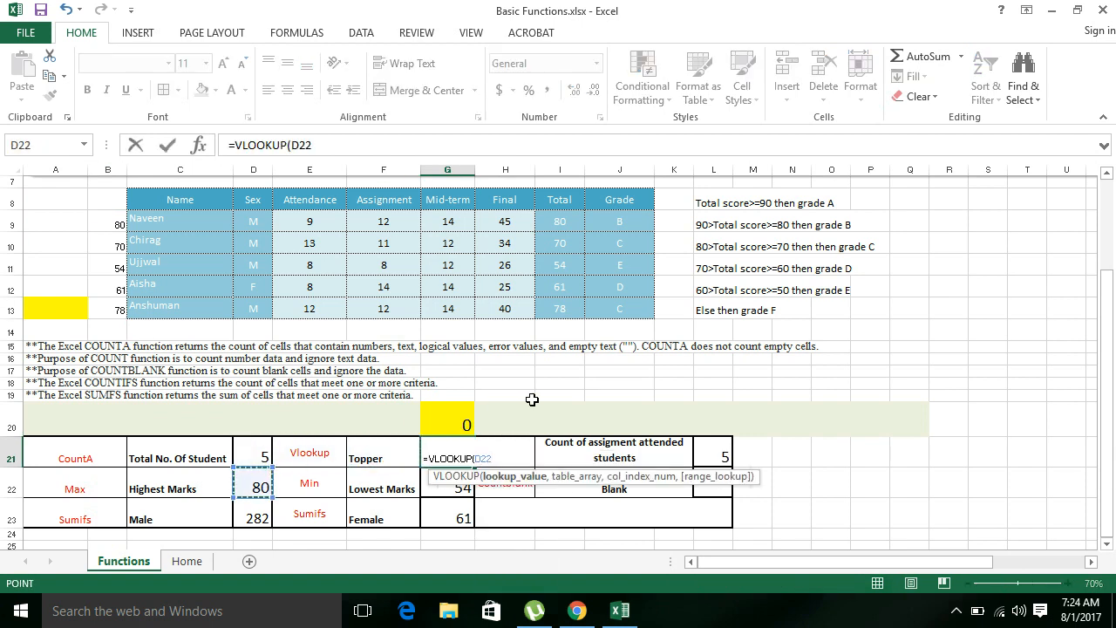
text(,)
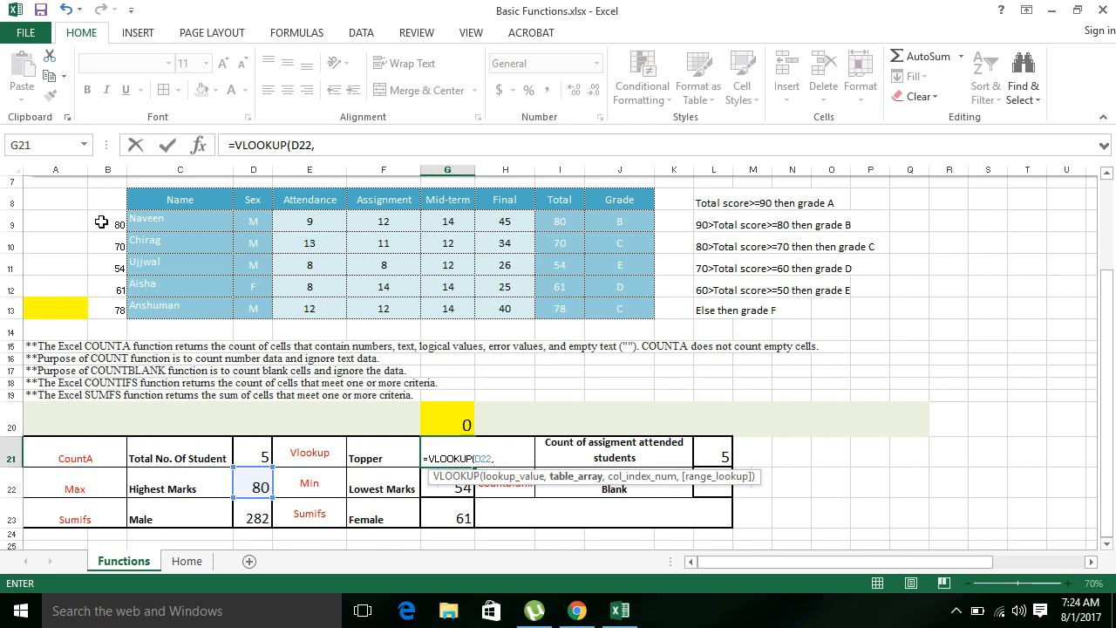
- Complete the G21 VLOOKUP with table array B9:C13, column index 2 and an empty range_lookup argument
drag(101, 222, 216, 303)
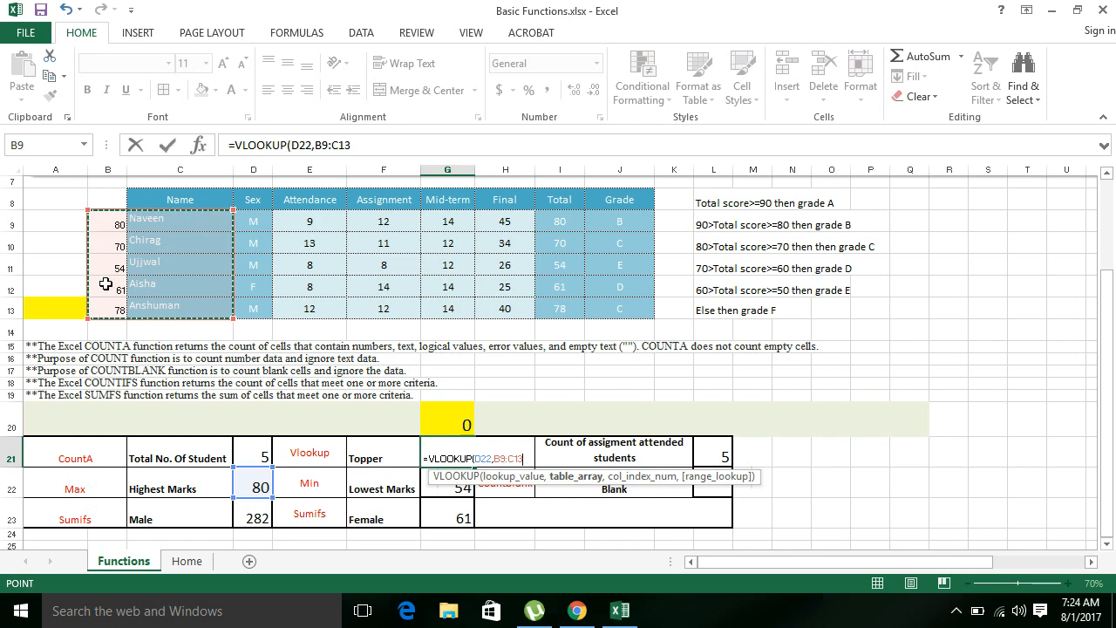
text(,)
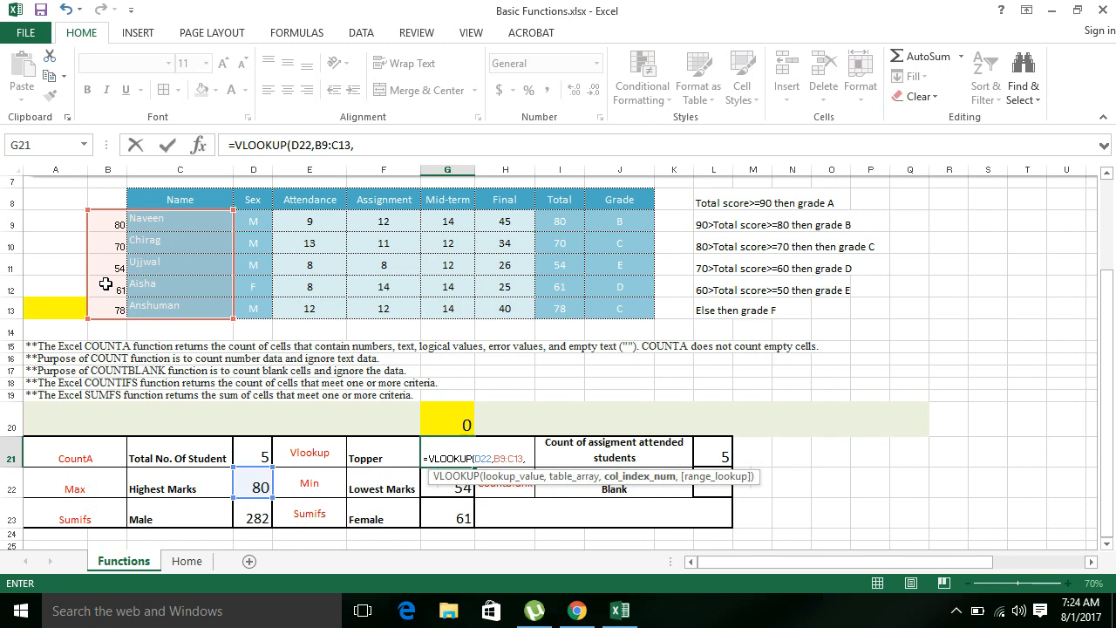
text(2)
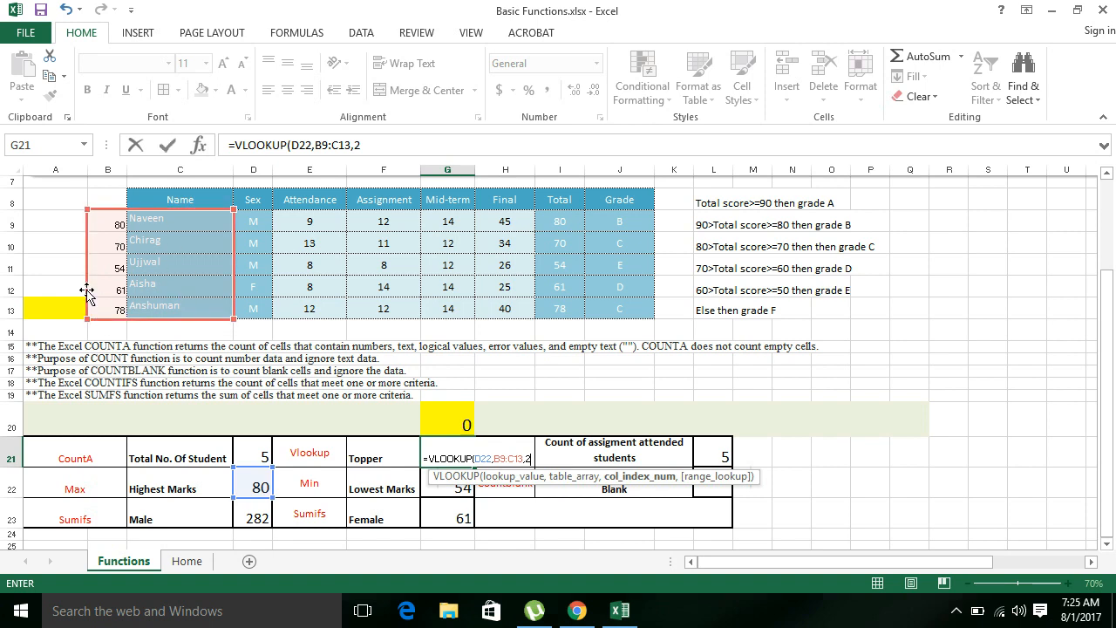
text(,)
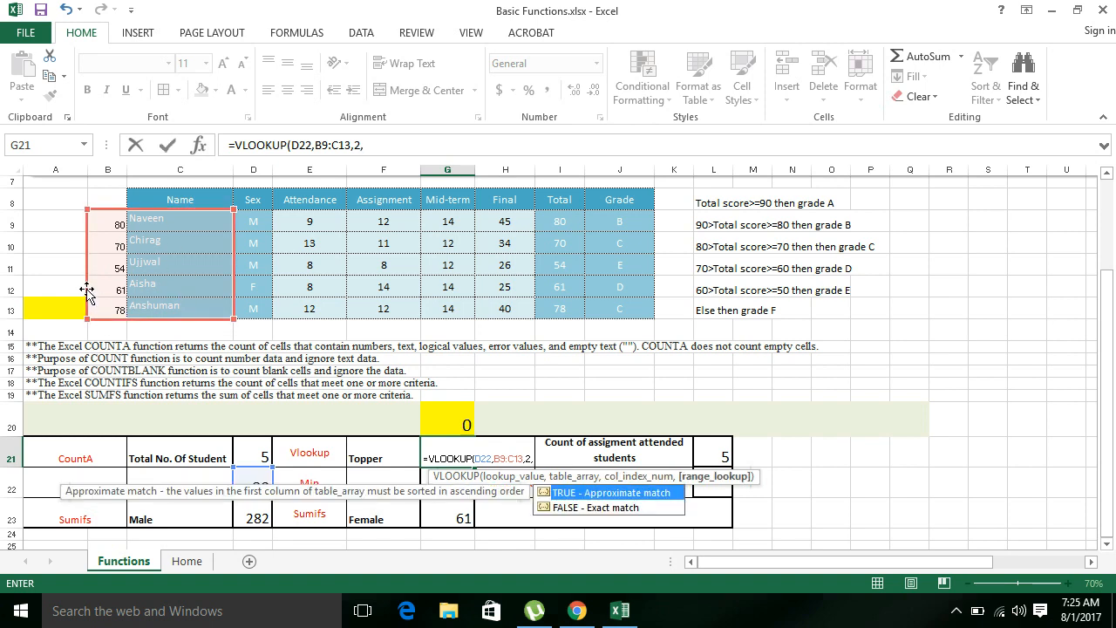
key(Down)
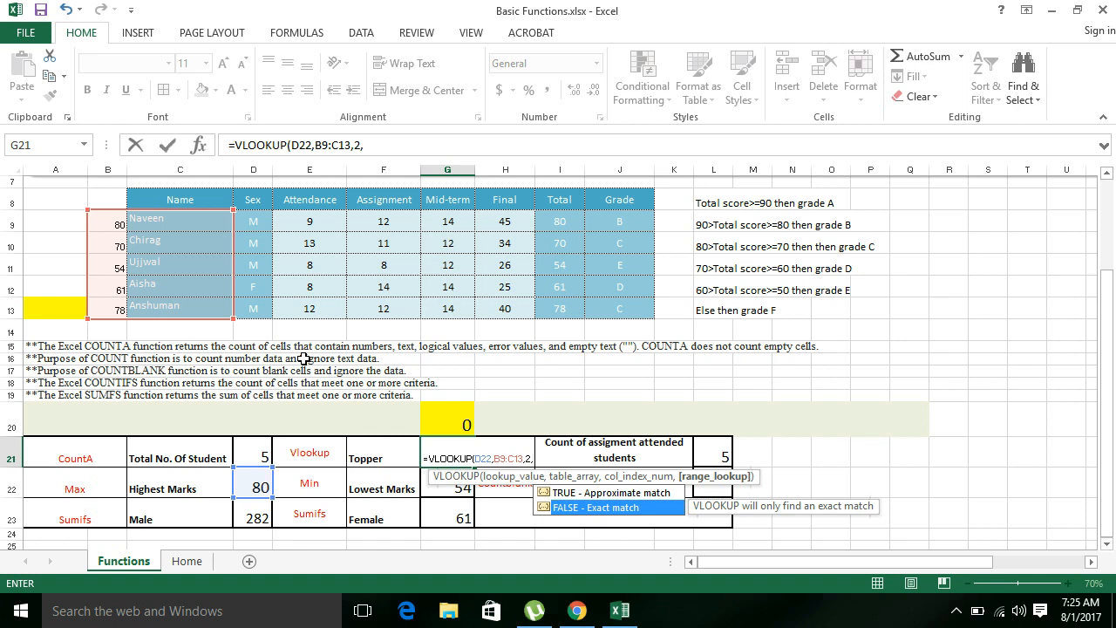
text())
key(BackSpace)
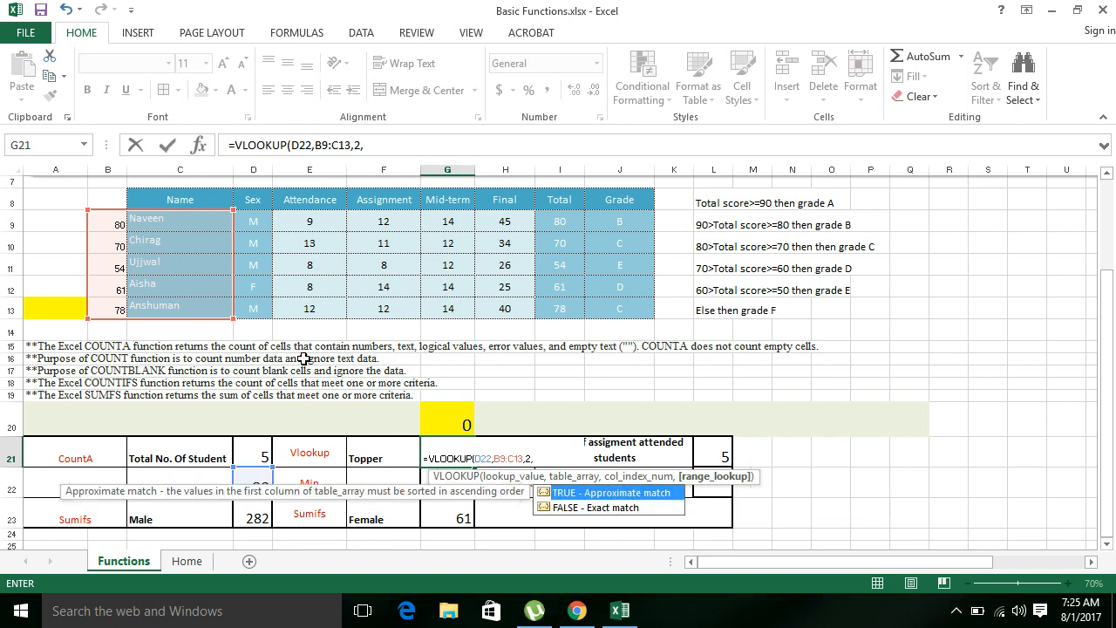
key(Down)
key(ctrl+Return)
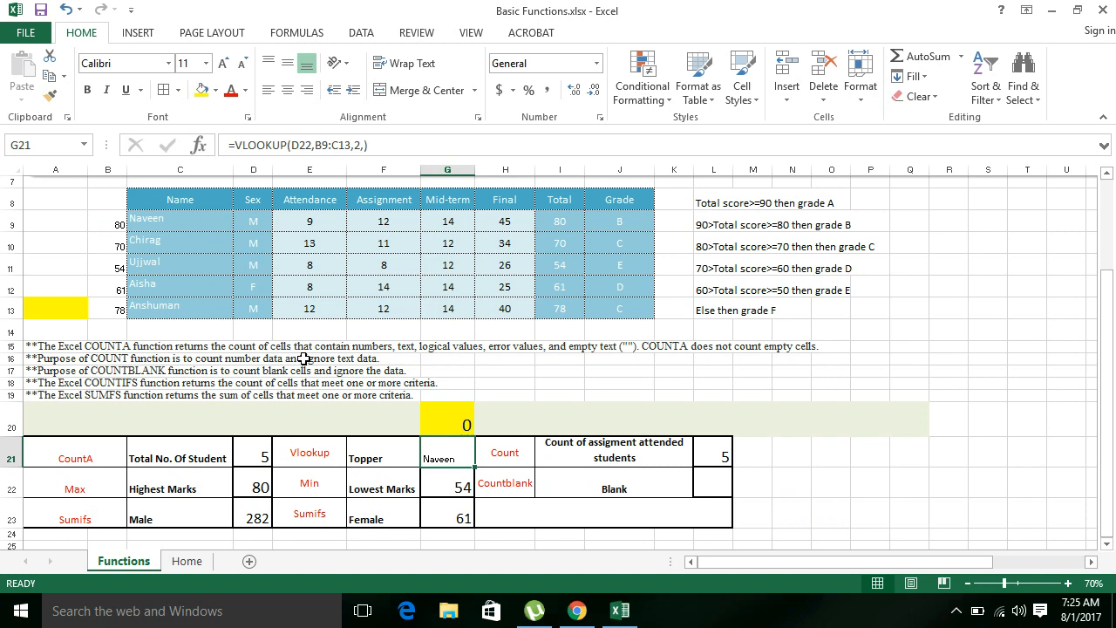
- Make the G21 VLOOKUP references absolute as $D$22 and $B$9:$C$13
click(356, 141)
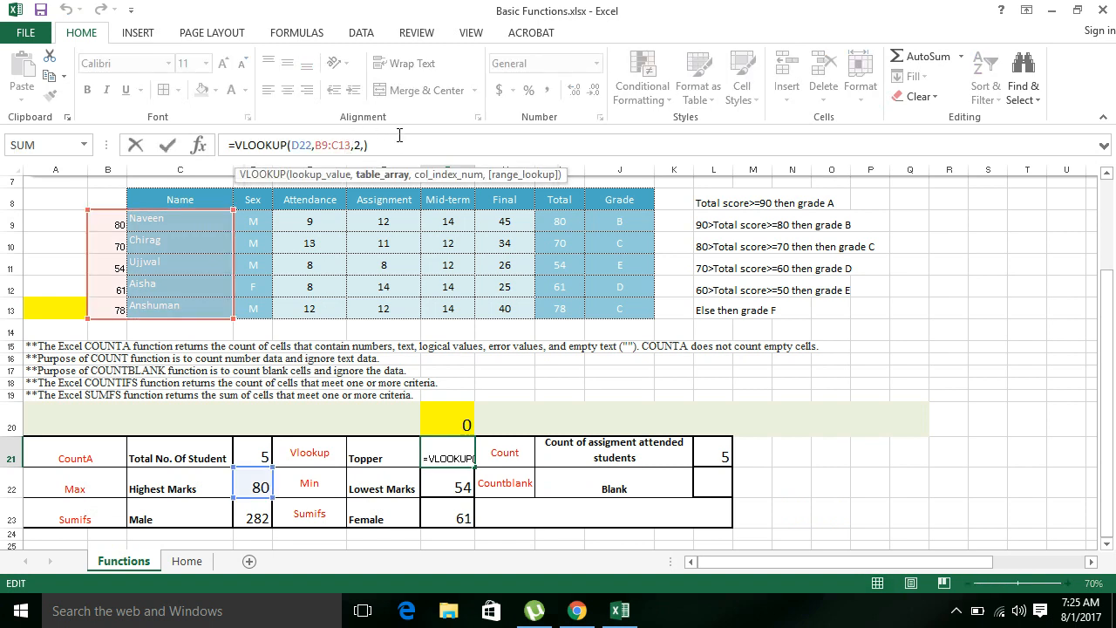
key(F4)
click(329, 145)
key(F4)
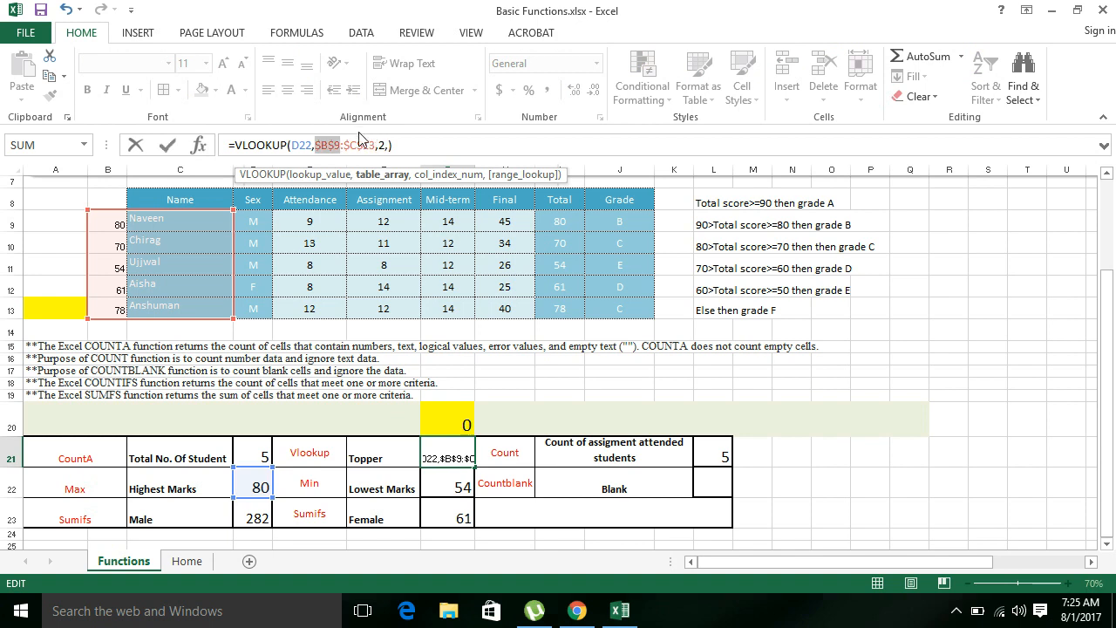
click(302, 145)
key(F4)
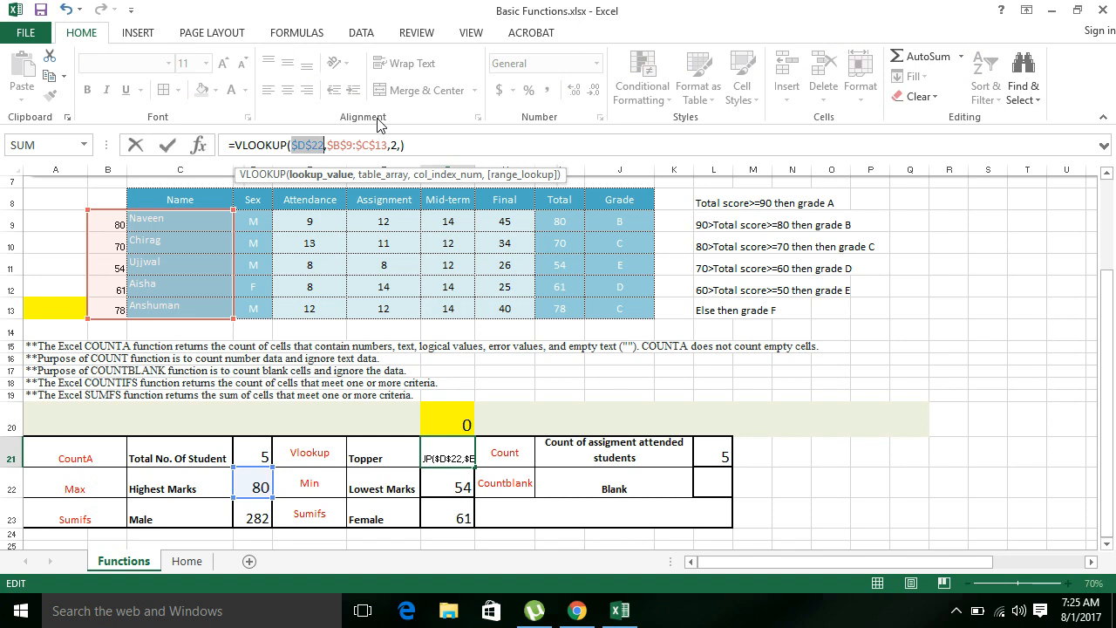
key(Up)
- Increase the font size of the Topper result in G21 to 16
click(222, 65)
click(222, 65)
click(222, 65)
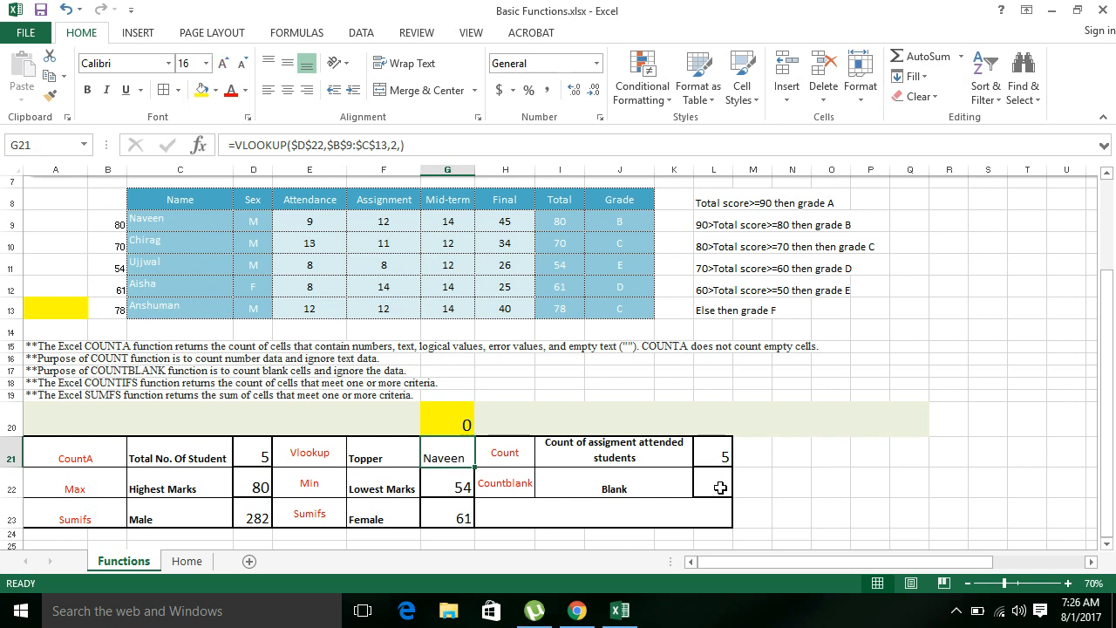
- Switch to the Home sheet to review the list of covered functions
drag(1112, 410, 1111, 338)
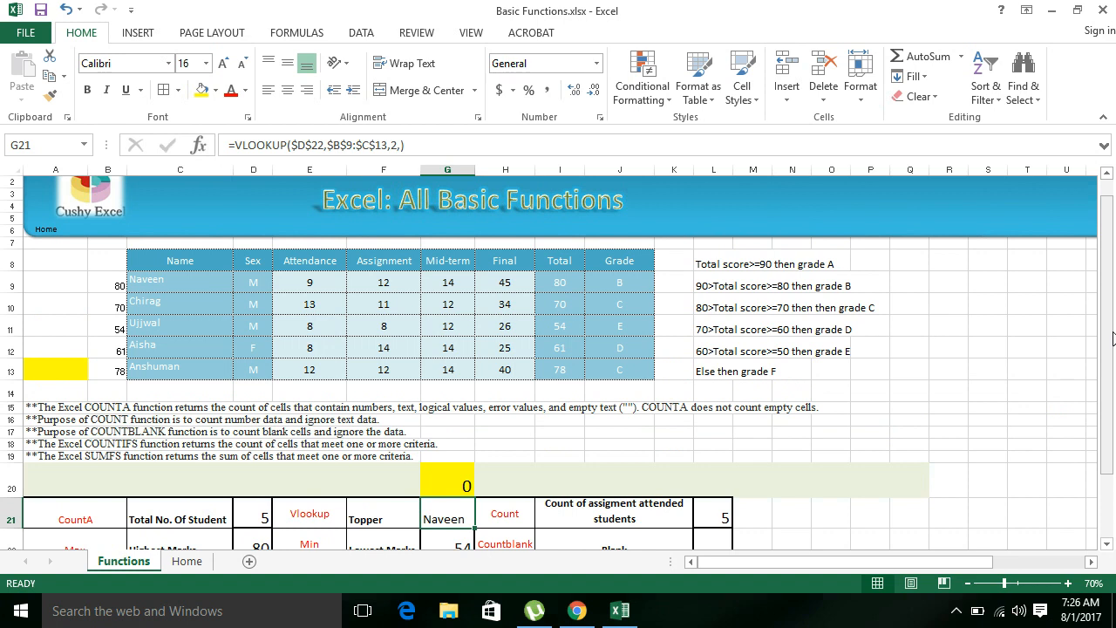
click(185, 563)
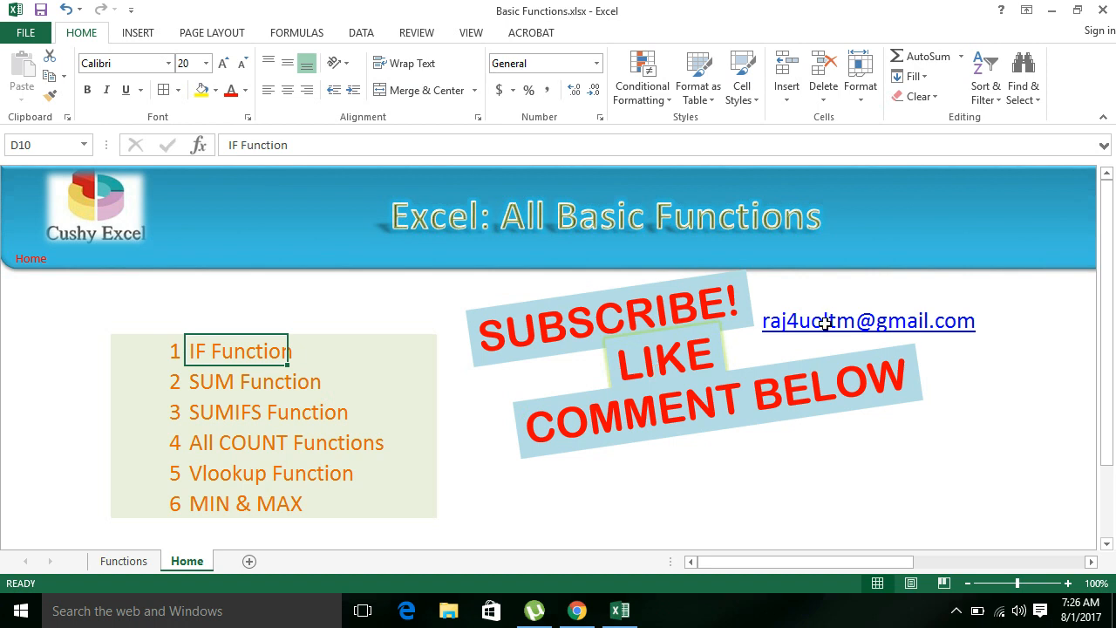
click(788, 355)
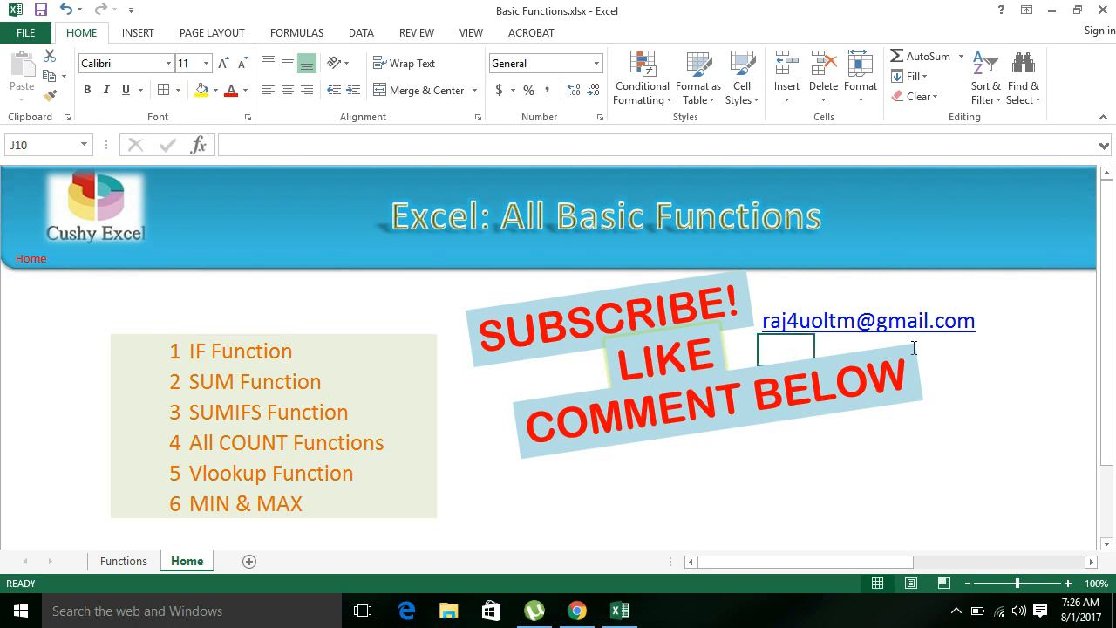